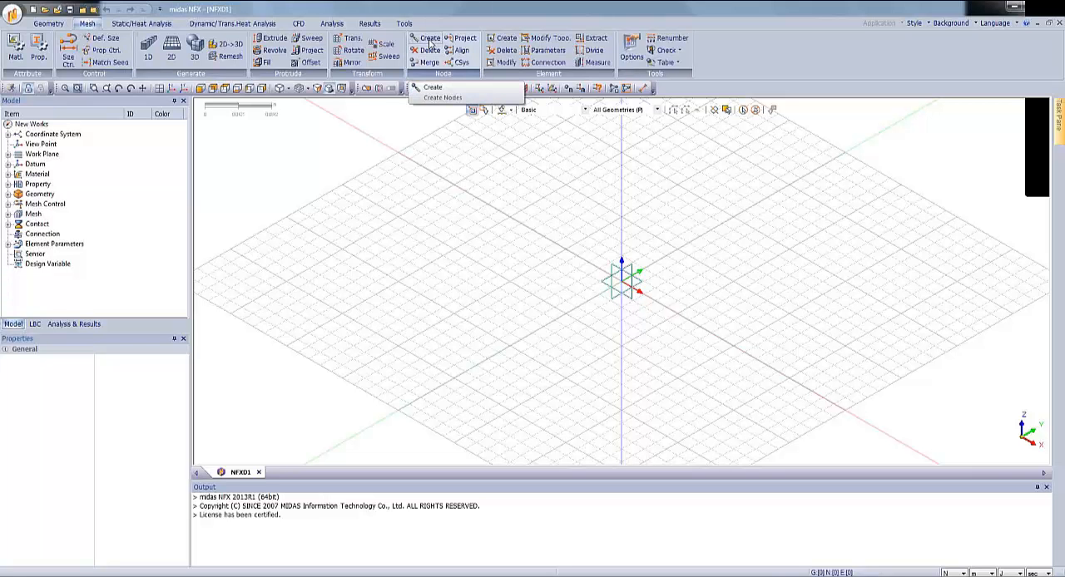
Create a mesh node by coordinates at the origin 0,0,0.
{"action": "left_click", "coordinate": [431, 41]}
{"action": "left_click_drag", "start_coordinate": [135, 107], "coordinate": [289, 129]}
{"action": "left_click", "coordinate": [265, 183]}
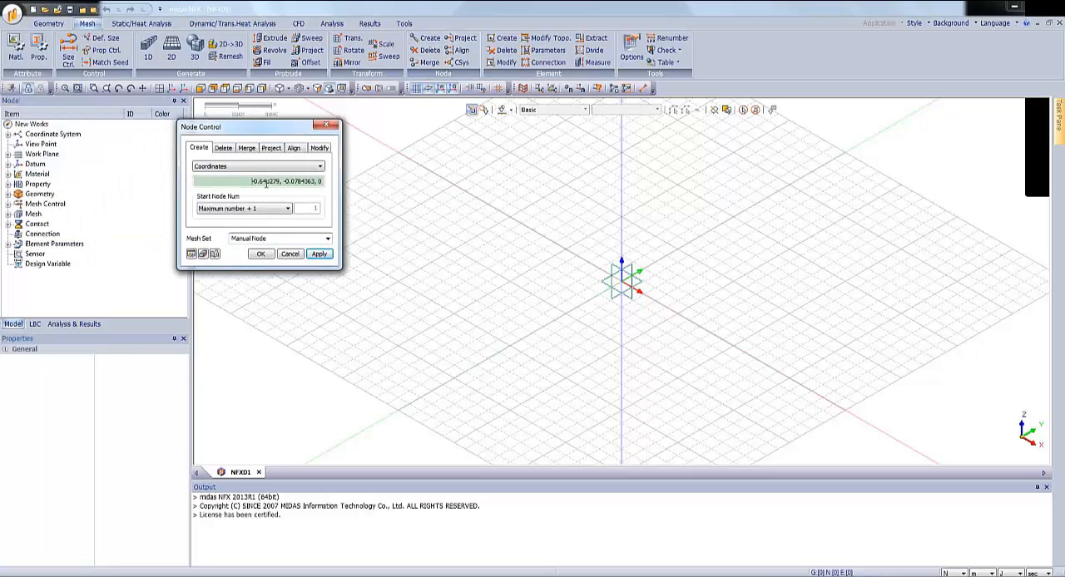
{"action": "left_click_drag", "start_coordinate": [266, 183], "coordinate": [334, 188]}
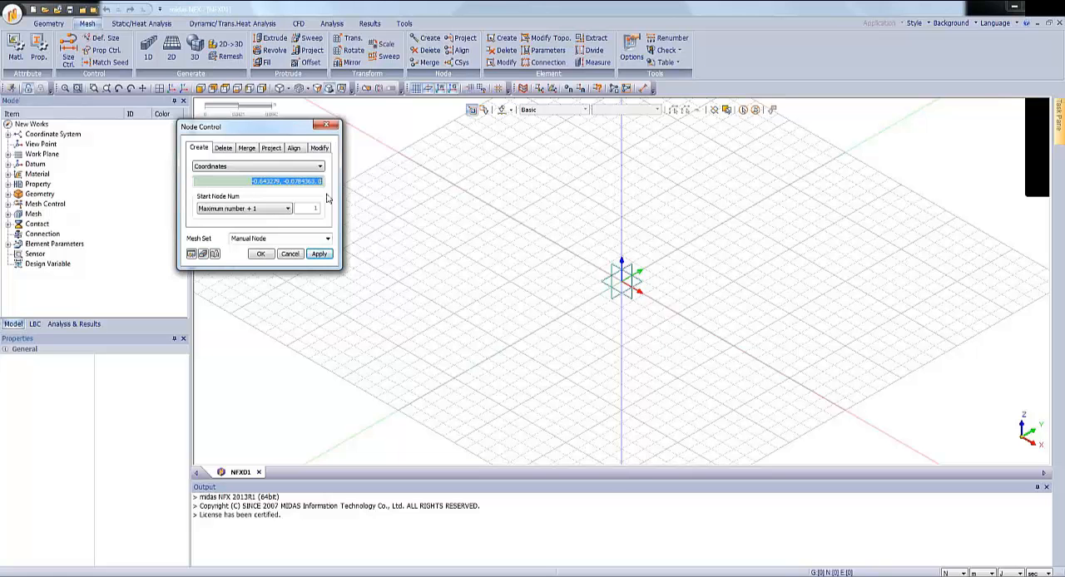
{"action": "type", "text": "0,0"}
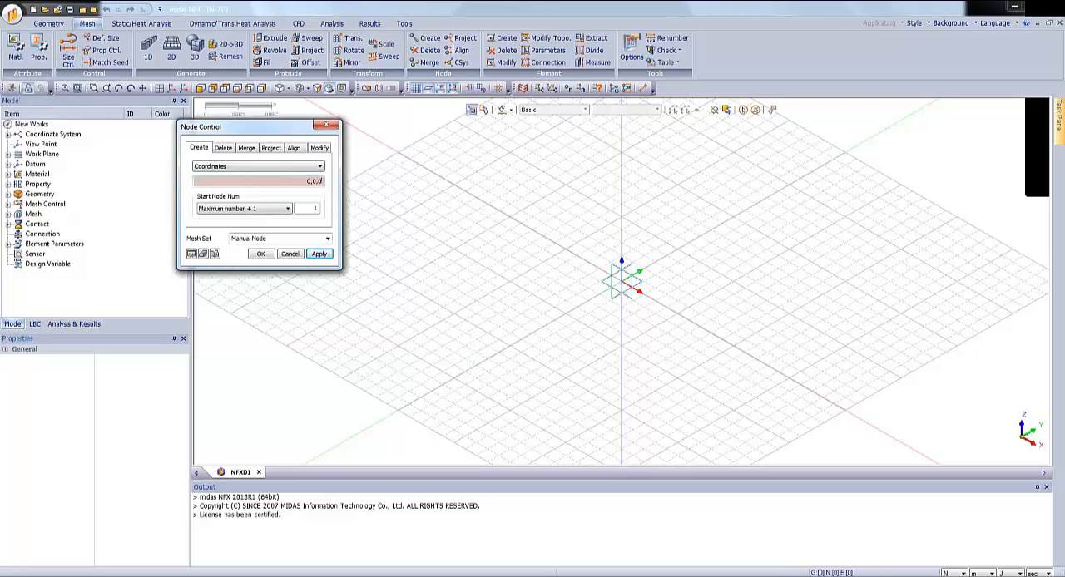
{"action": "type", "text": ",0"}
{"action": "left_click", "coordinate": [320, 256]}
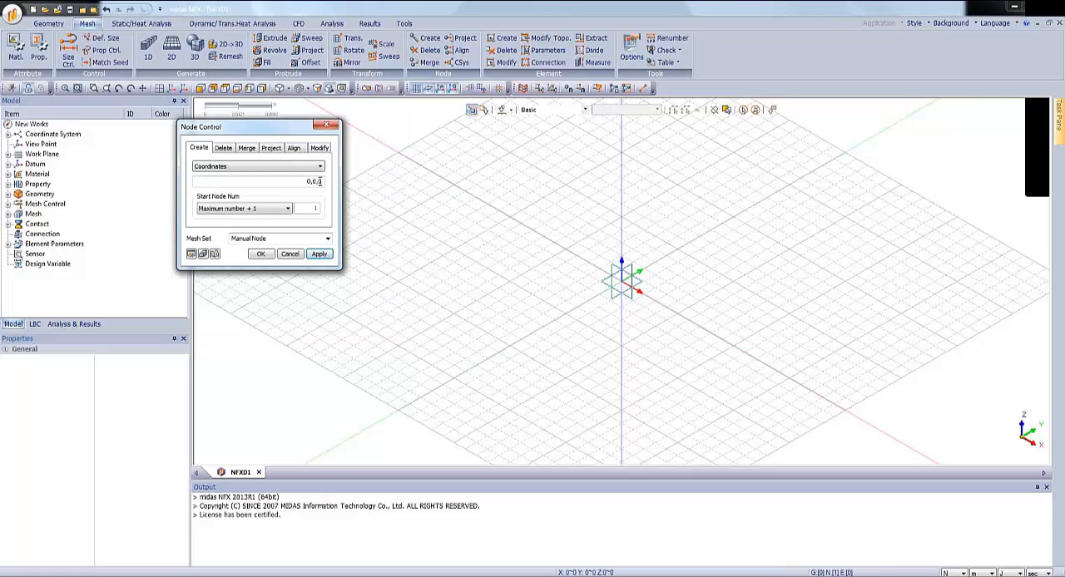
Create a second node at coordinates 0,0,1 and close the node creation.
{"action": "left_click", "coordinate": [318, 182]}
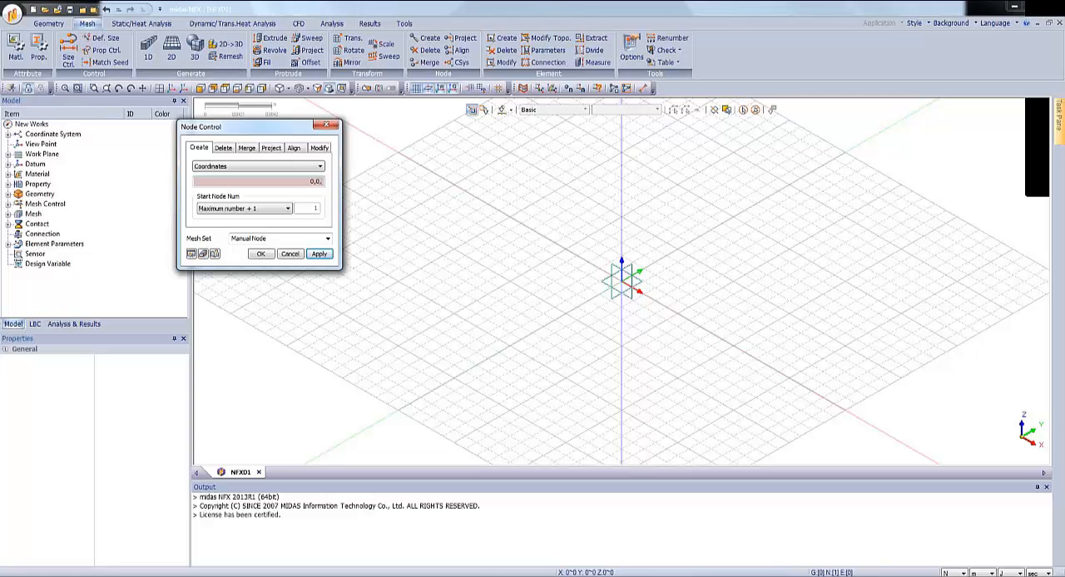
{"action": "left_click", "coordinate": [320, 254]}
{"action": "left_click", "coordinate": [291, 256]}
Hide all guiders in the model view.
{"action": "right_click", "coordinate": [269, 178]}
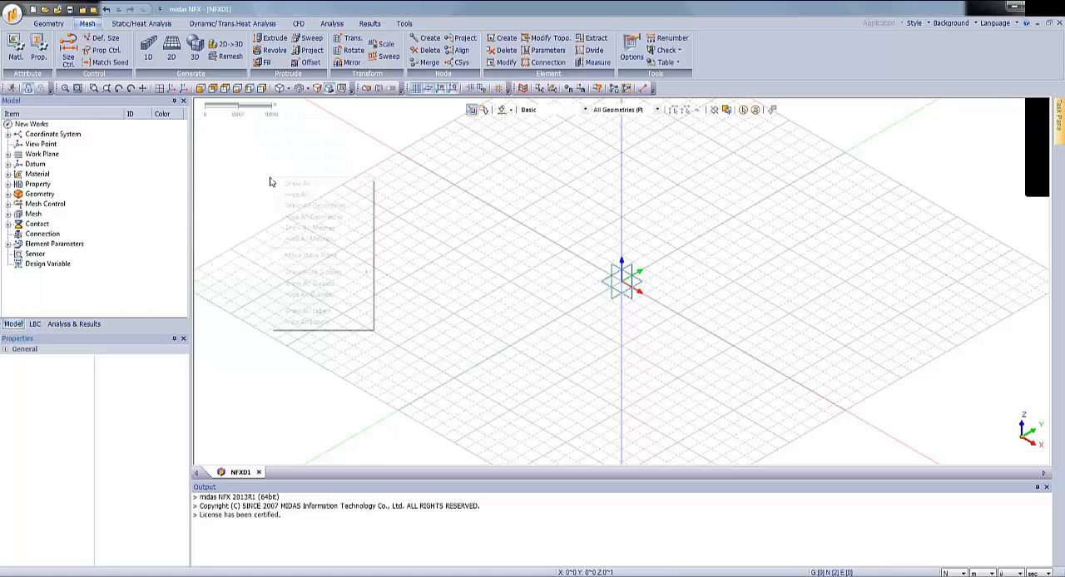
{"action": "left_click", "coordinate": [308, 294]}
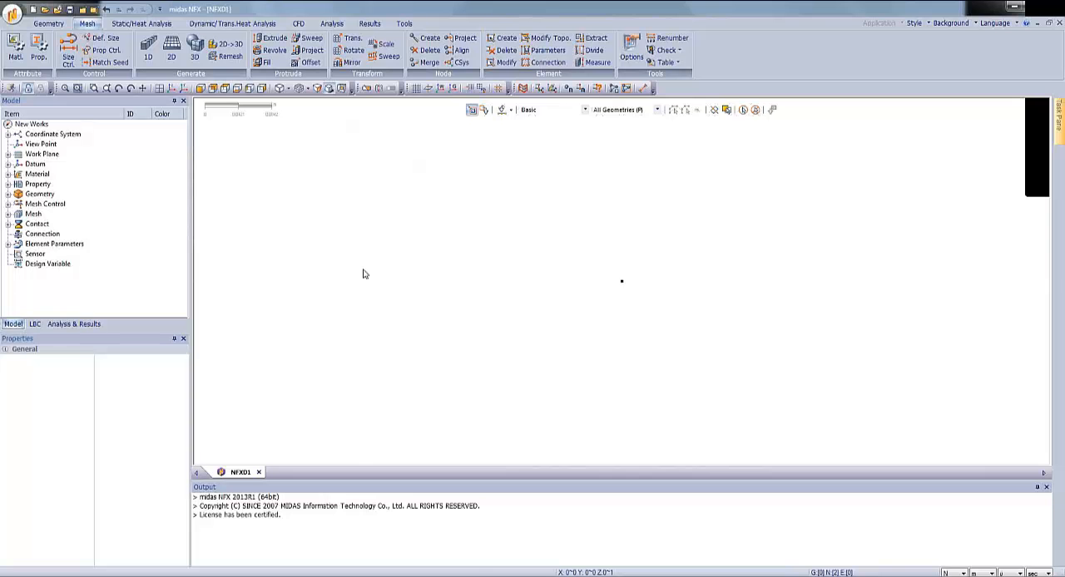
{"action": "scroll", "coordinate": [551, 371], "scroll_direction": "down", "scroll_amount": 3}
{"action": "scroll", "coordinate": [560, 292], "scroll_direction": "up", "scroll_amount": 2}
Define a two-point spring element from the upper node to the lower node, with Tz as the DOF of both nodes.
{"action": "left_click", "coordinate": [505, 42]}
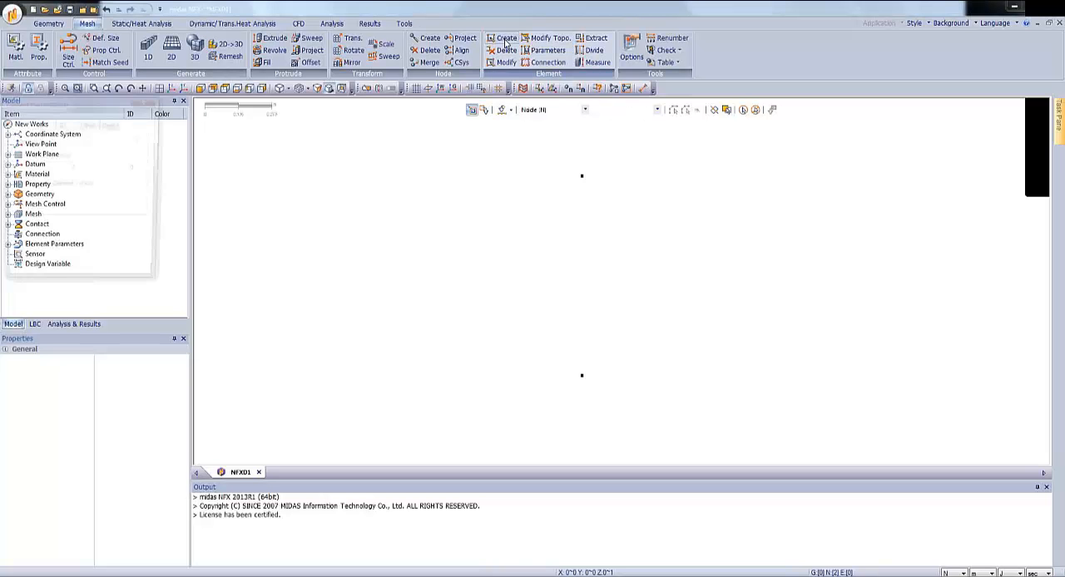
{"action": "left_click_drag", "start_coordinate": [83, 104], "coordinate": [391, 184]}
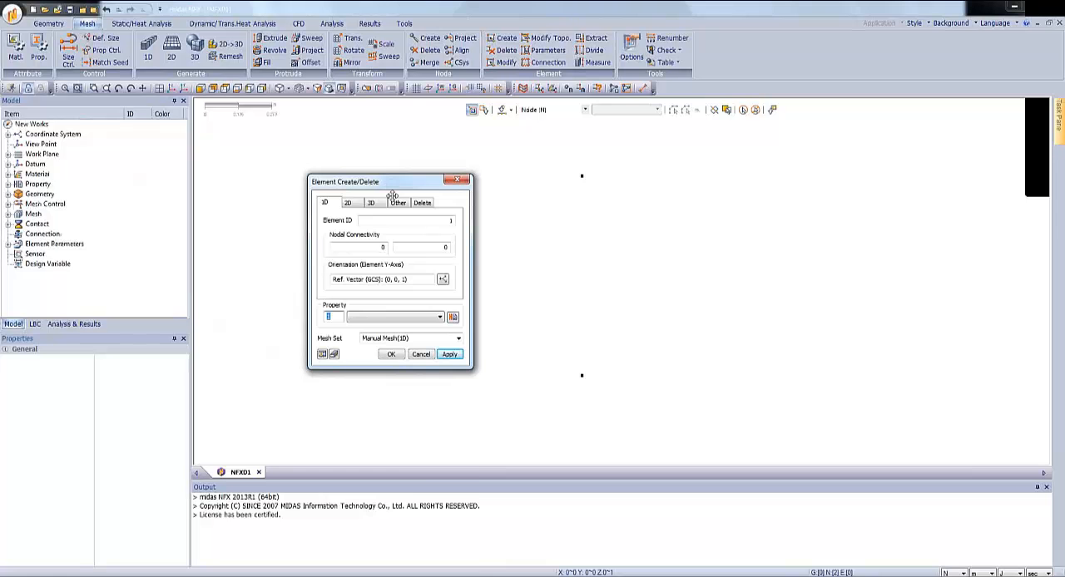
{"action": "left_click", "coordinate": [399, 204]}
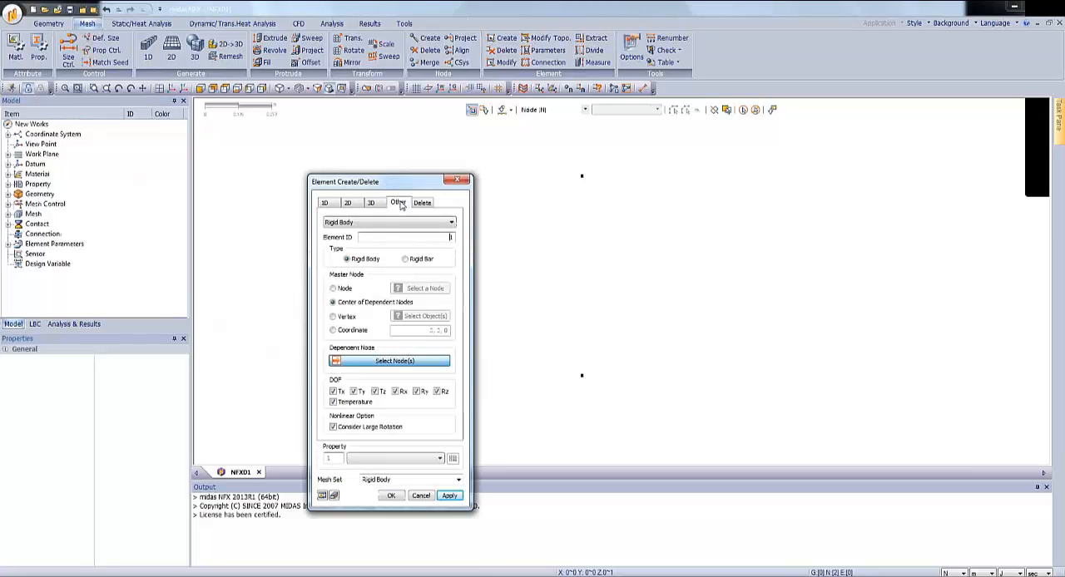
{"action": "left_click", "coordinate": [393, 223]}
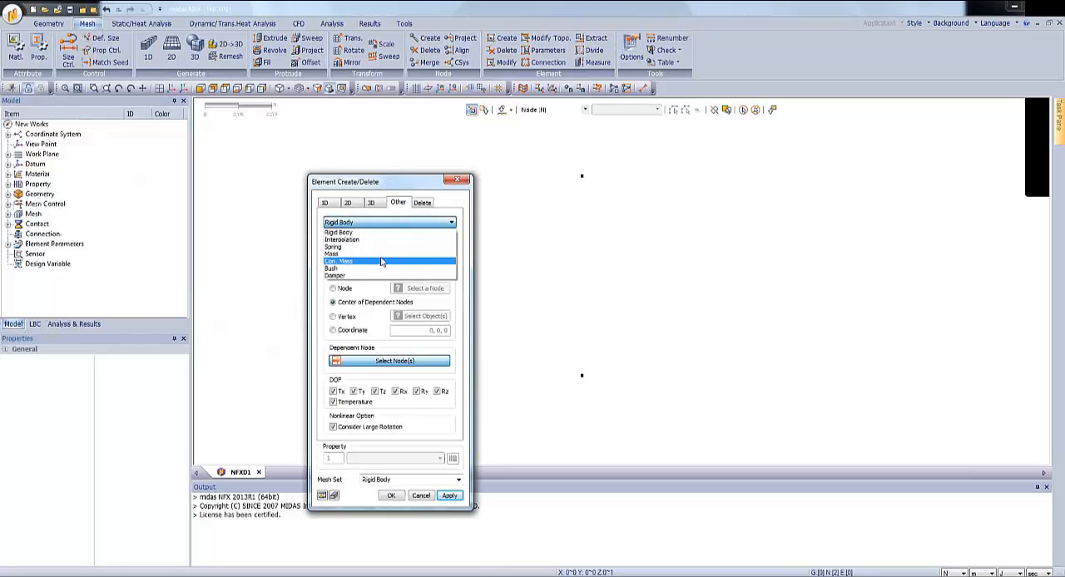
{"action": "left_click", "coordinate": [379, 248]}
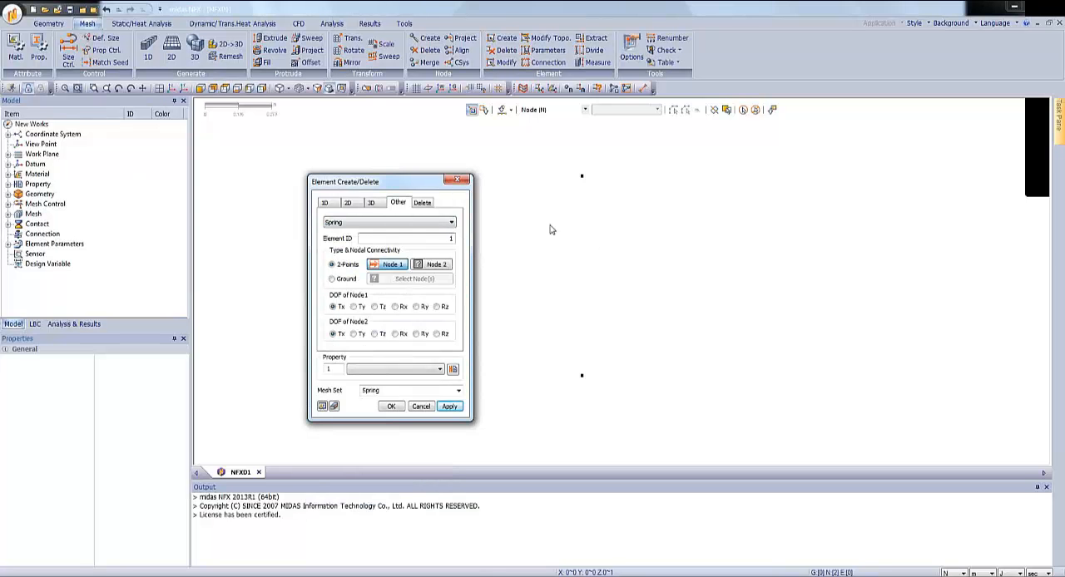
{"action": "left_click", "coordinate": [582, 375]}
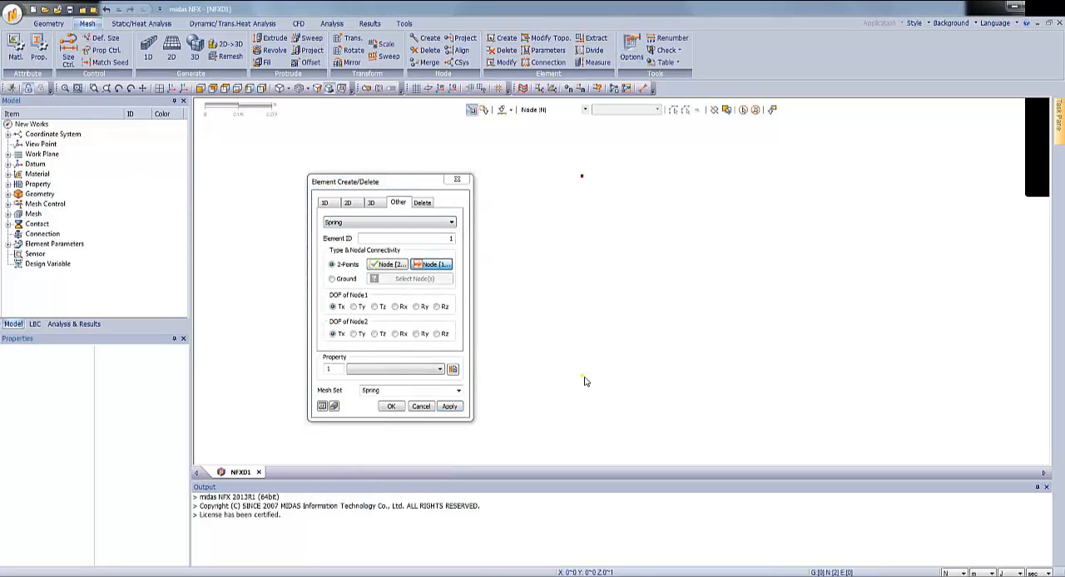
{"action": "left_click", "coordinate": [375, 307]}
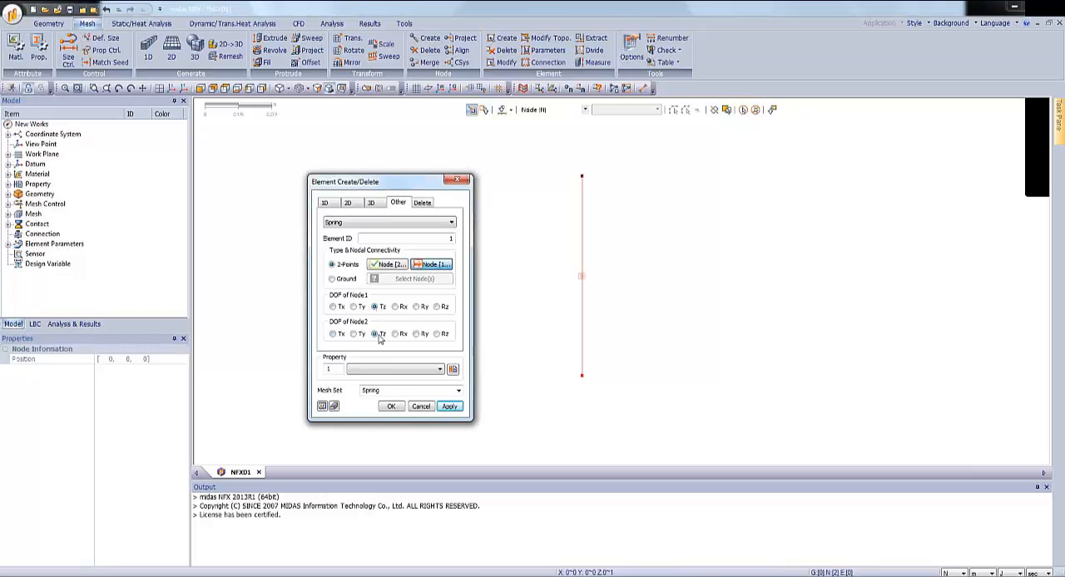
Create a spring property named Spring Property with a spring constant of 150 and generate the spring element with it.
{"action": "left_click", "coordinate": [454, 370]}
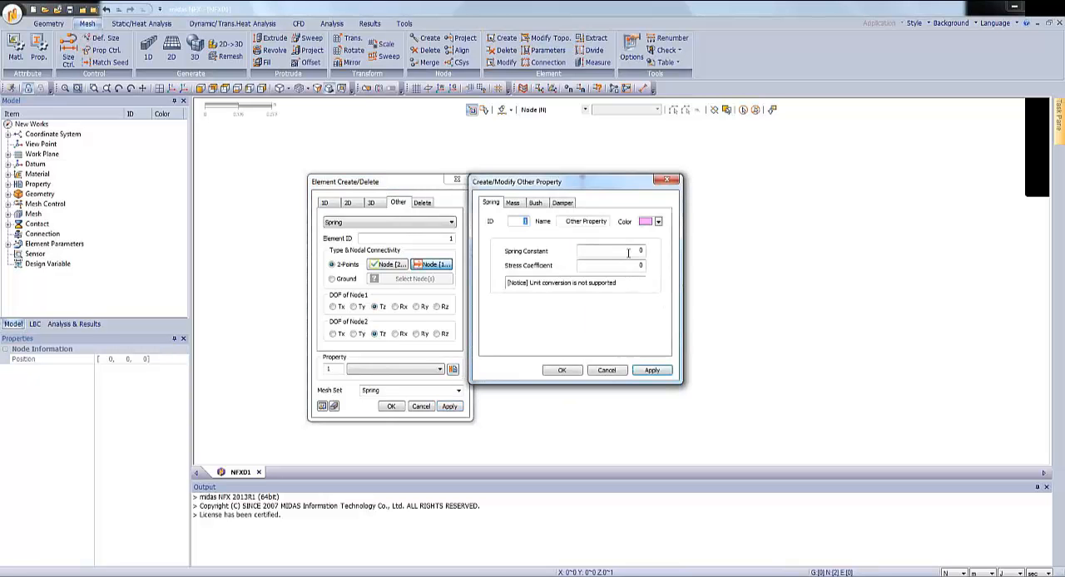
{"action": "left_click", "coordinate": [639, 251]}
{"action": "left_click_drag", "start_coordinate": [579, 222], "coordinate": [567, 225]}
{"action": "type", "text": "Spring"}
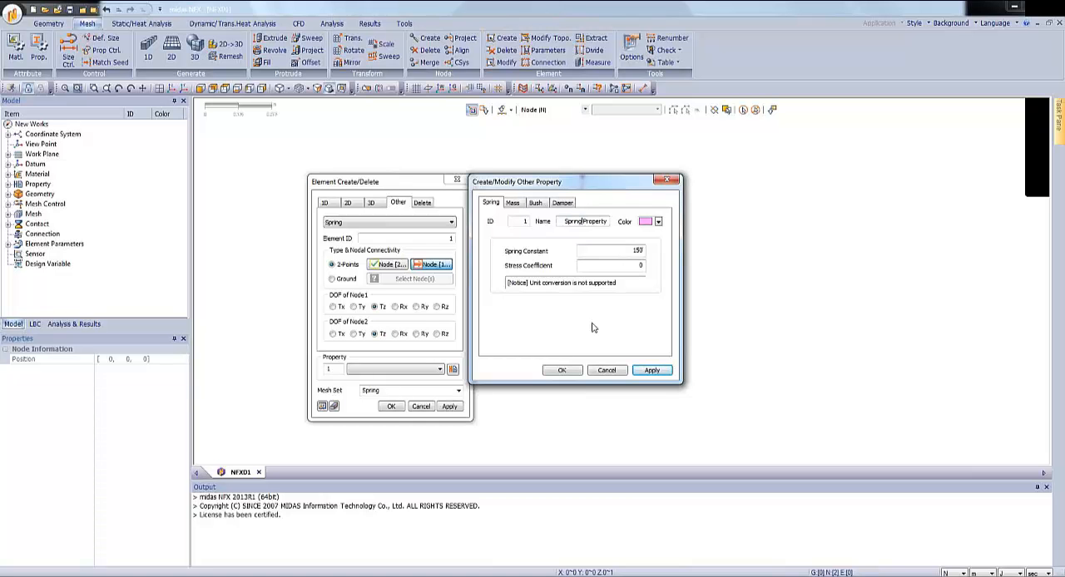
{"action": "left_click", "coordinate": [562, 370]}
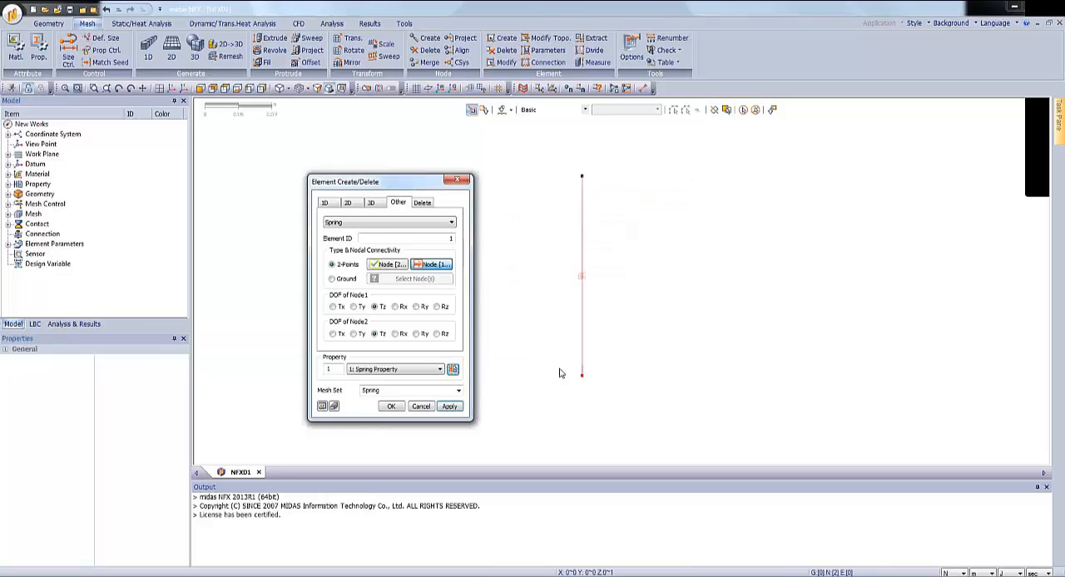
{"action": "left_click", "coordinate": [391, 406]}
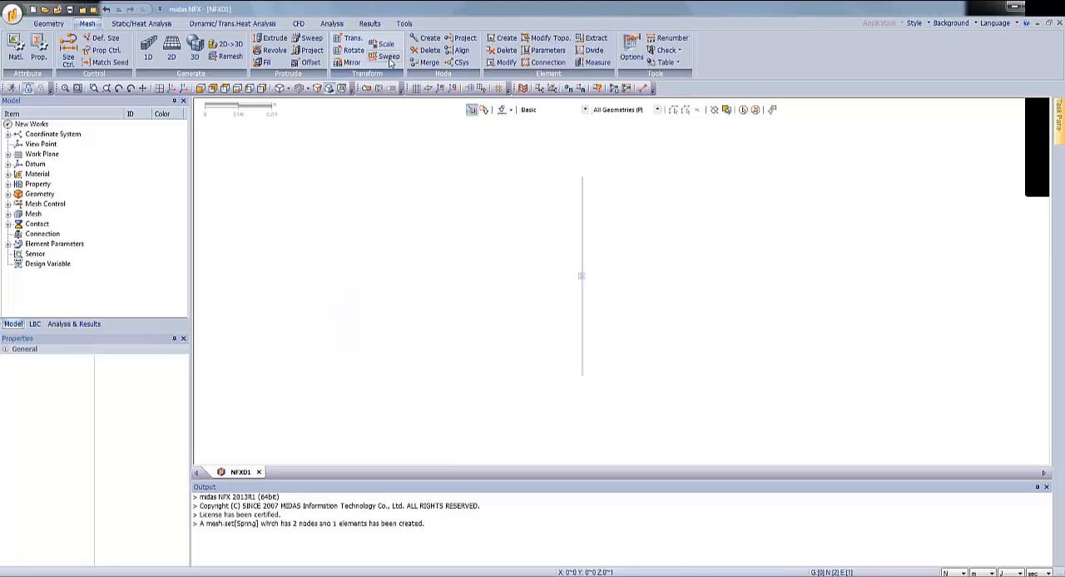
Create a concentrated mass element with a mass value of 2 on the lower node at the origin.
{"action": "left_click", "coordinate": [504, 38]}
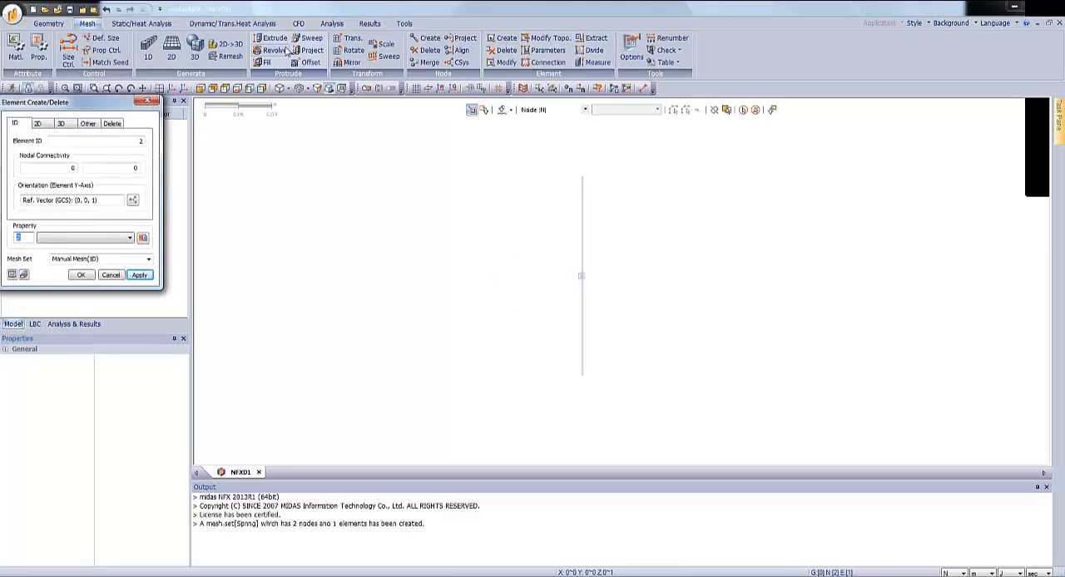
{"action": "left_click_drag", "start_coordinate": [79, 104], "coordinate": [442, 142]}
{"action": "left_click", "coordinate": [439, 193]}
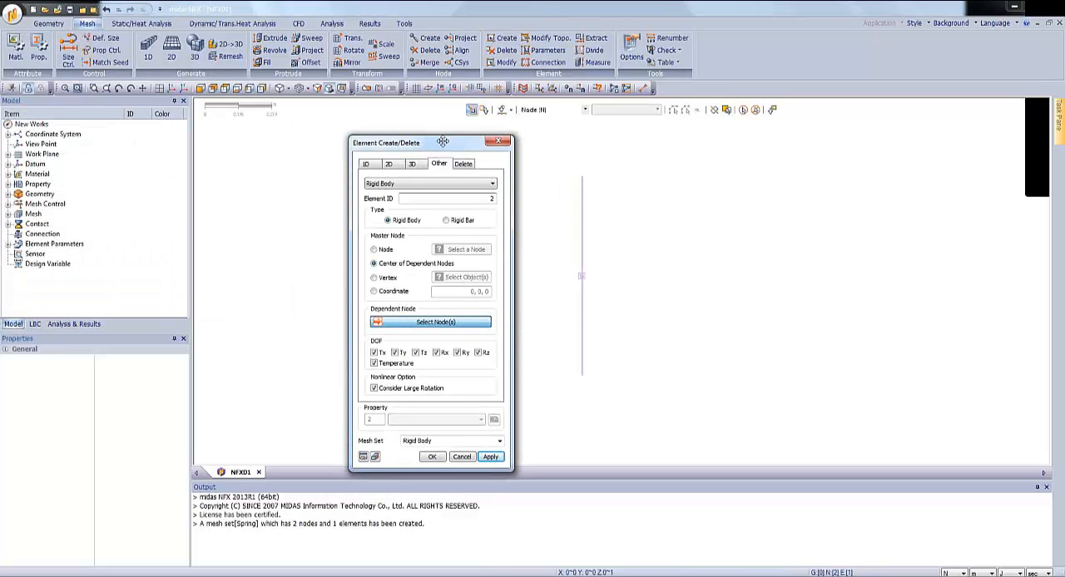
{"action": "left_click", "coordinate": [431, 186]}
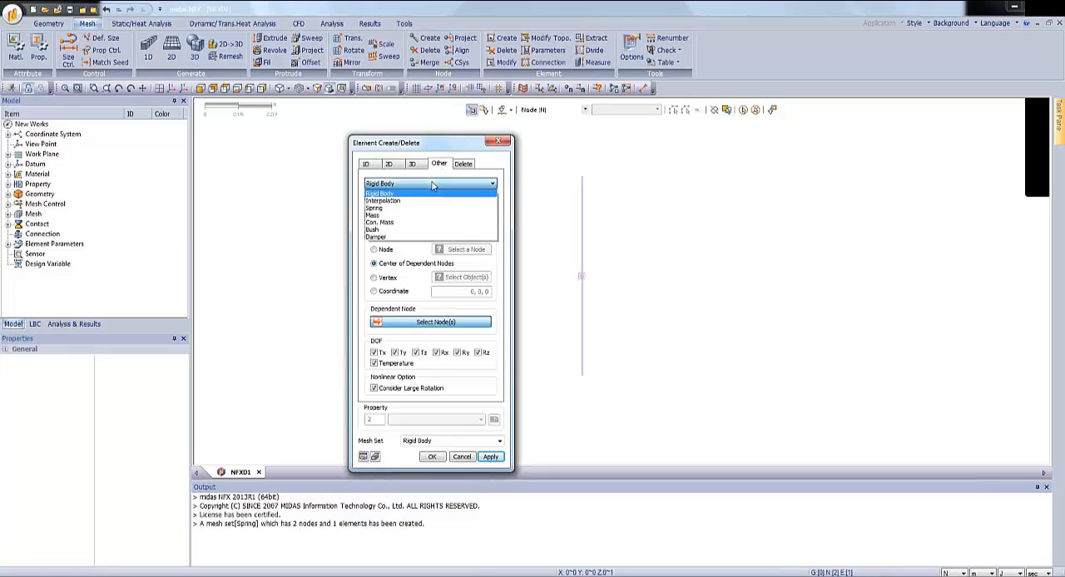
{"action": "left_click", "coordinate": [414, 223]}
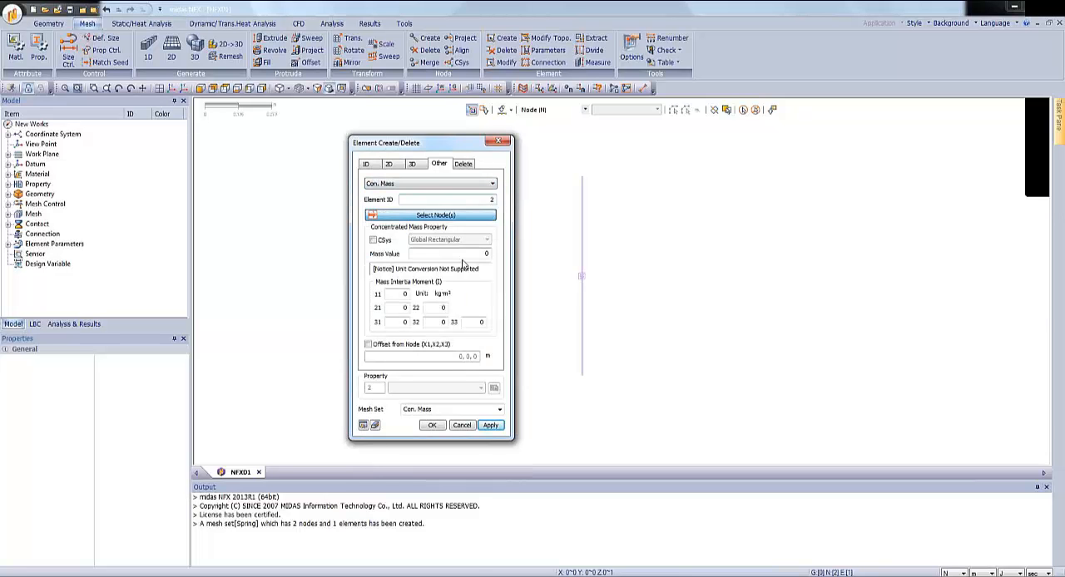
{"action": "double_click", "coordinate": [491, 256]}
{"action": "left_click", "coordinate": [583, 378]}
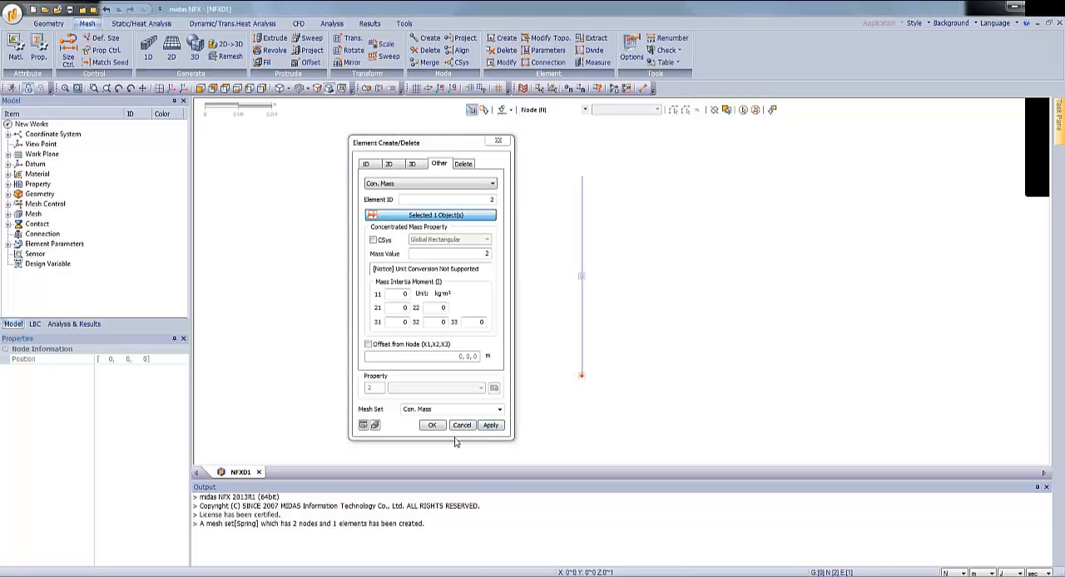
{"action": "left_click", "coordinate": [433, 426]}
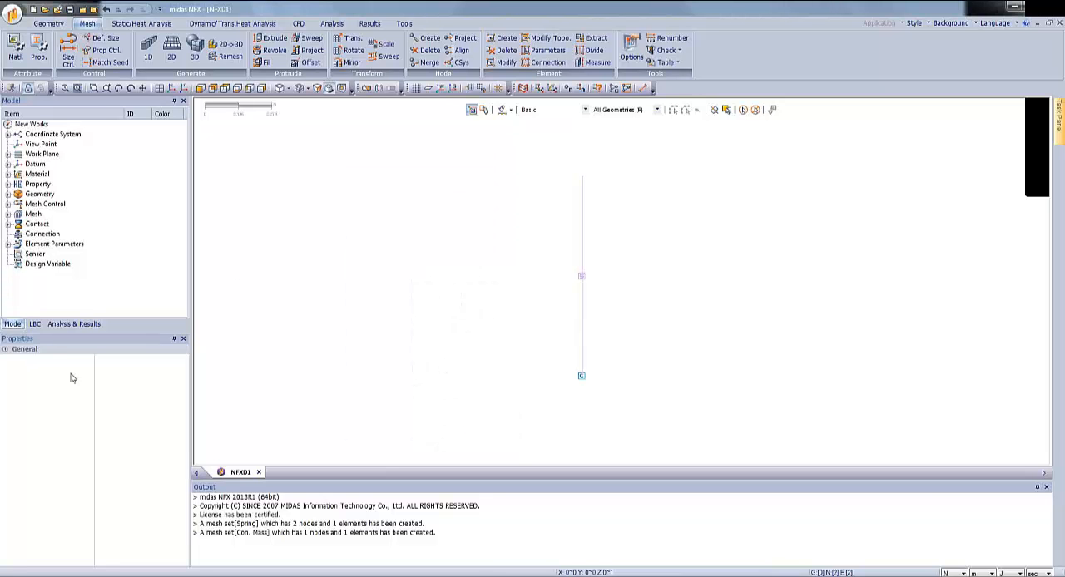
Delete the Manual Node mesh set from the model.
{"action": "left_click", "coordinate": [10, 214]}
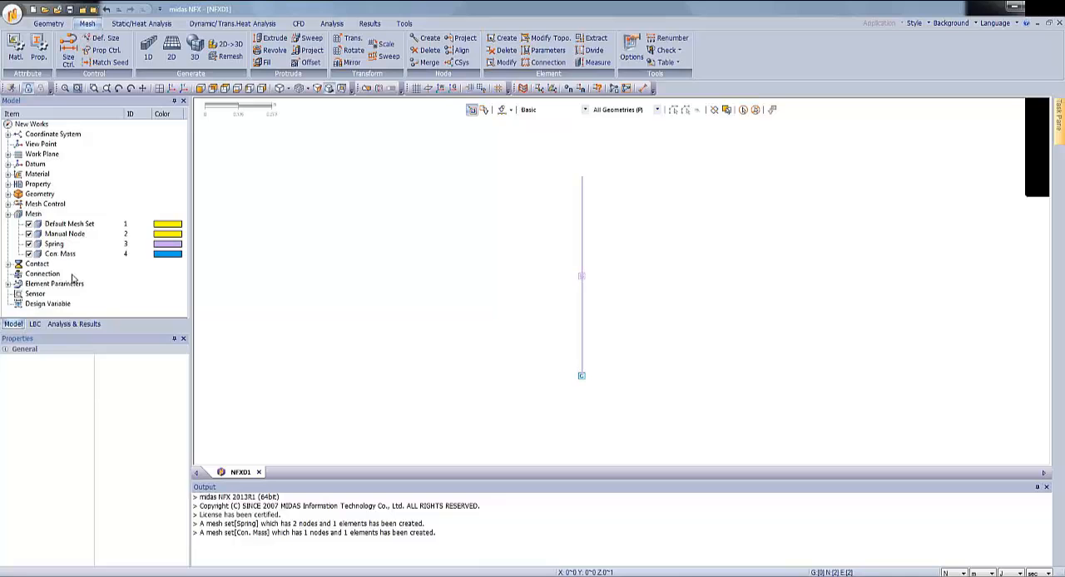
{"action": "right_click", "coordinate": [70, 232]}
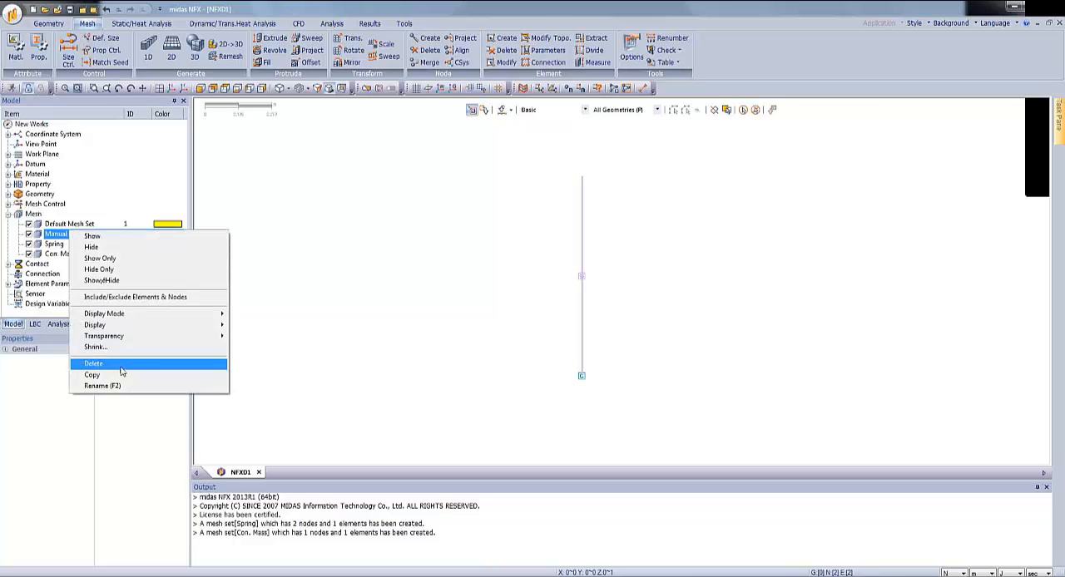
{"action": "left_click", "coordinate": [121, 366]}
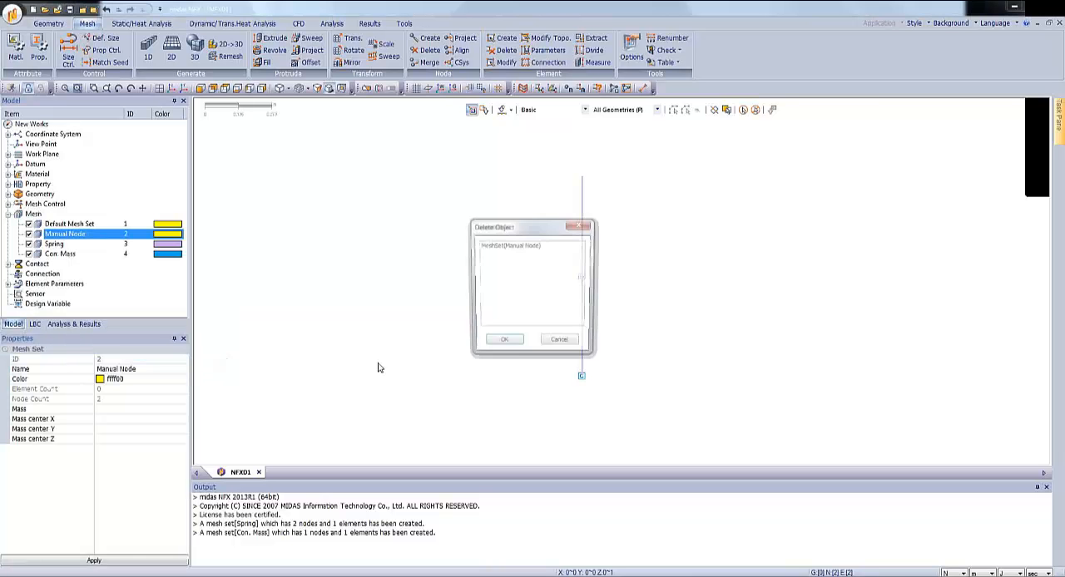
{"action": "left_click", "coordinate": [502, 343]}
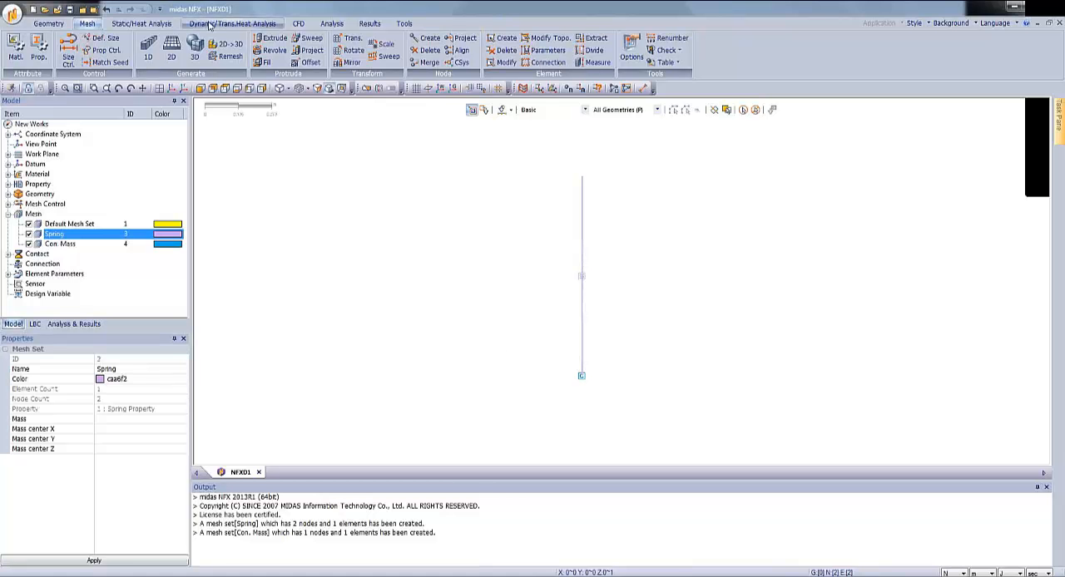
Constrain the spring's upper node in Tx, Ty, Tz, Rx, Ry and Rz within Boundary Set-1.
{"action": "left_click", "coordinate": [143, 24]}
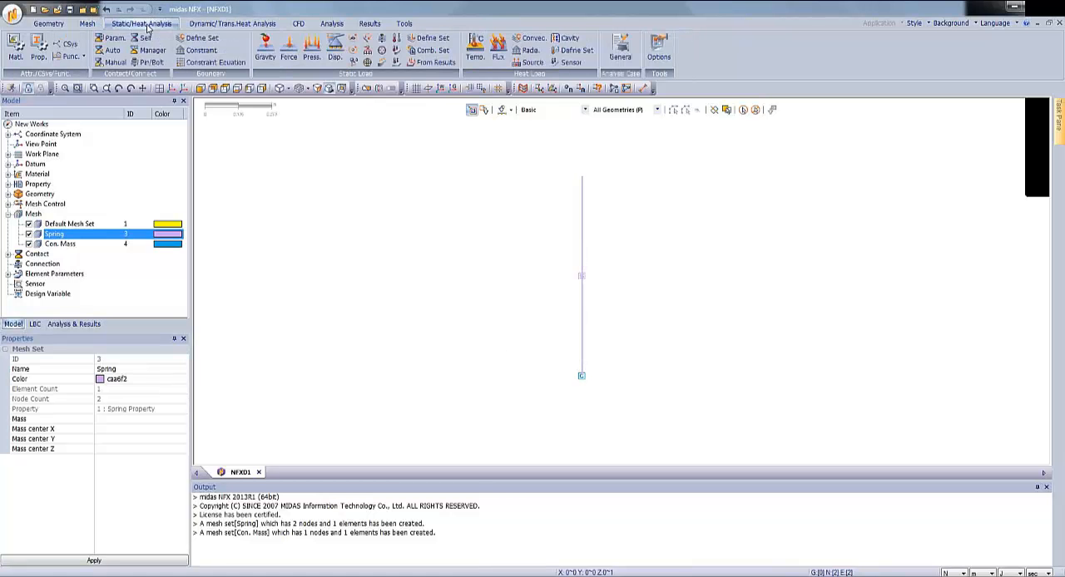
{"action": "left_click", "coordinate": [198, 50]}
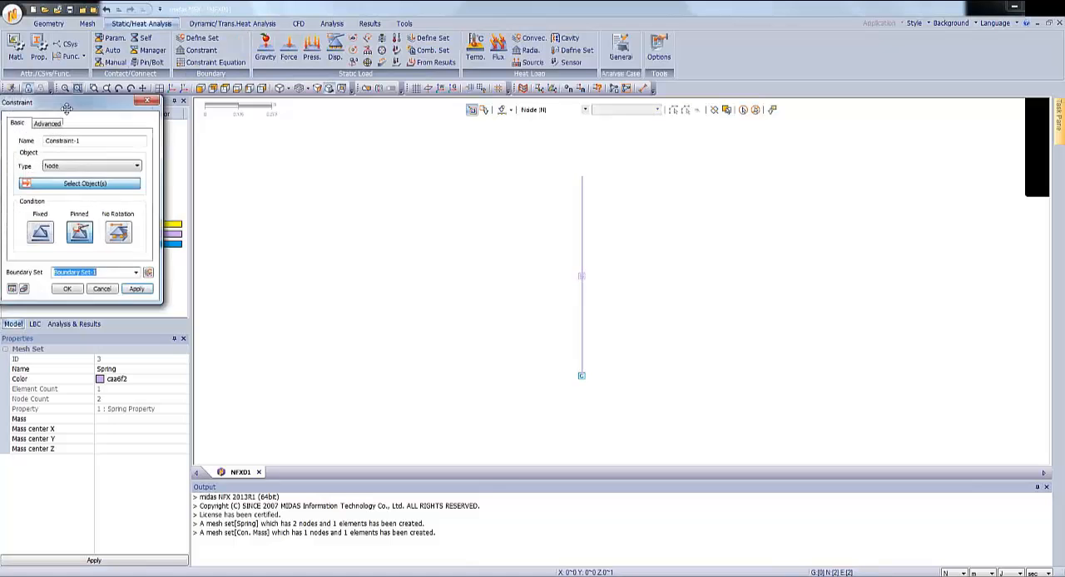
{"action": "left_click", "coordinate": [268, 157]}
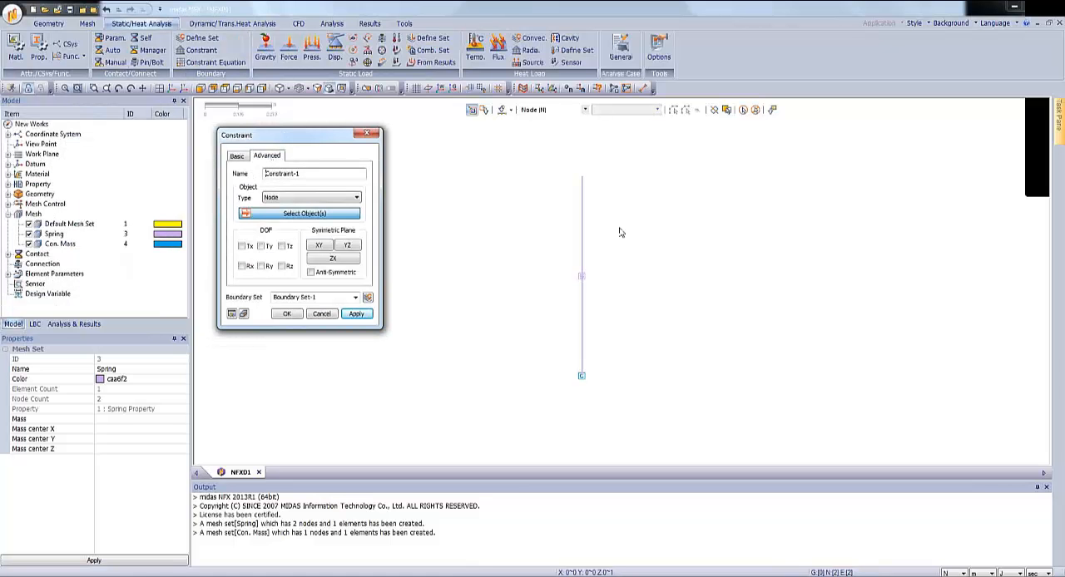
{"action": "left_click", "coordinate": [582, 177]}
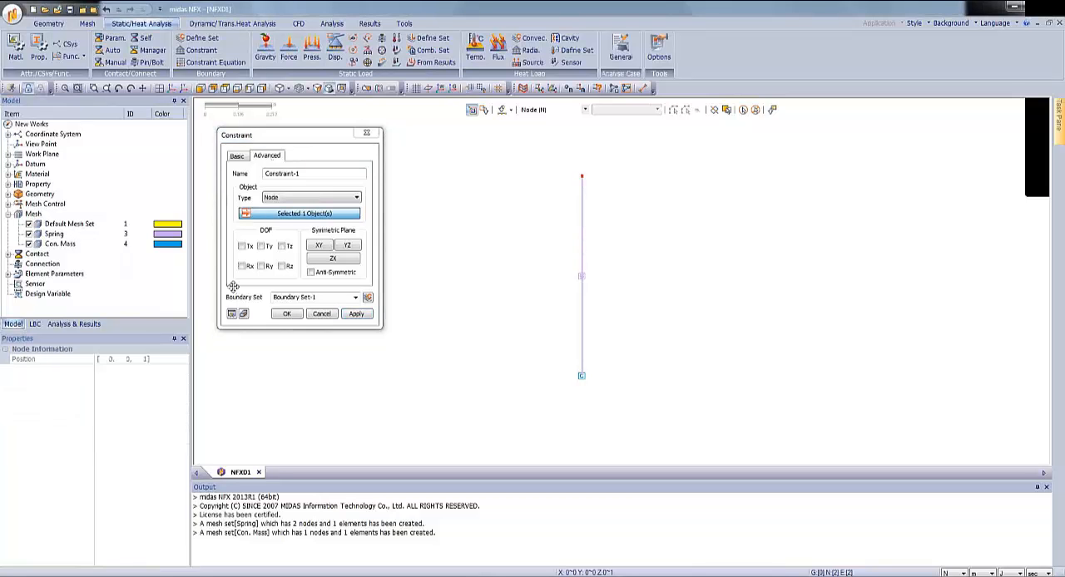
{"action": "left_click", "coordinate": [242, 246]}
{"action": "left_click", "coordinate": [260, 246]}
{"action": "left_click", "coordinate": [282, 246]}
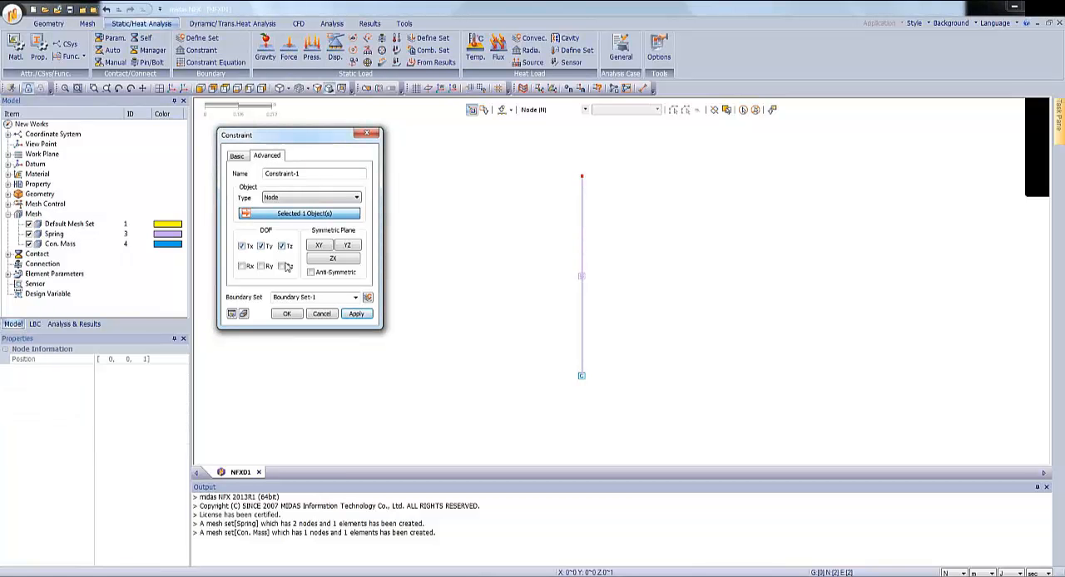
{"action": "left_click", "coordinate": [282, 266]}
{"action": "left_click", "coordinate": [261, 267]}
{"action": "left_click", "coordinate": [241, 266]}
{"action": "left_click", "coordinate": [356, 314]}
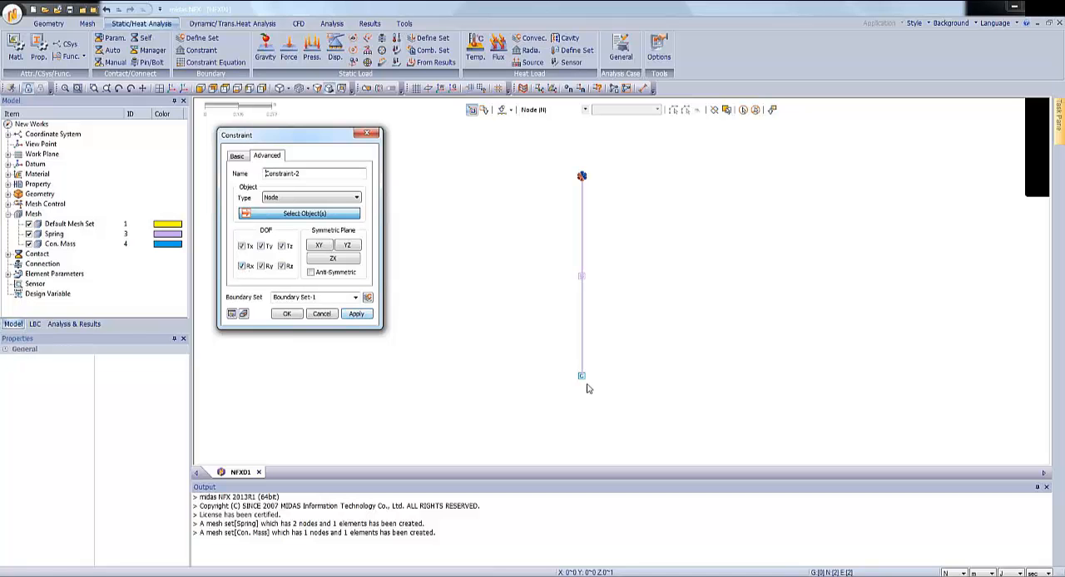
Constrain the lower node in Tx, Ty, Rx, Ry and Rz with Tz free in Boundary Set-1, and show the global coordinate system.
{"action": "left_click", "coordinate": [582, 376]}
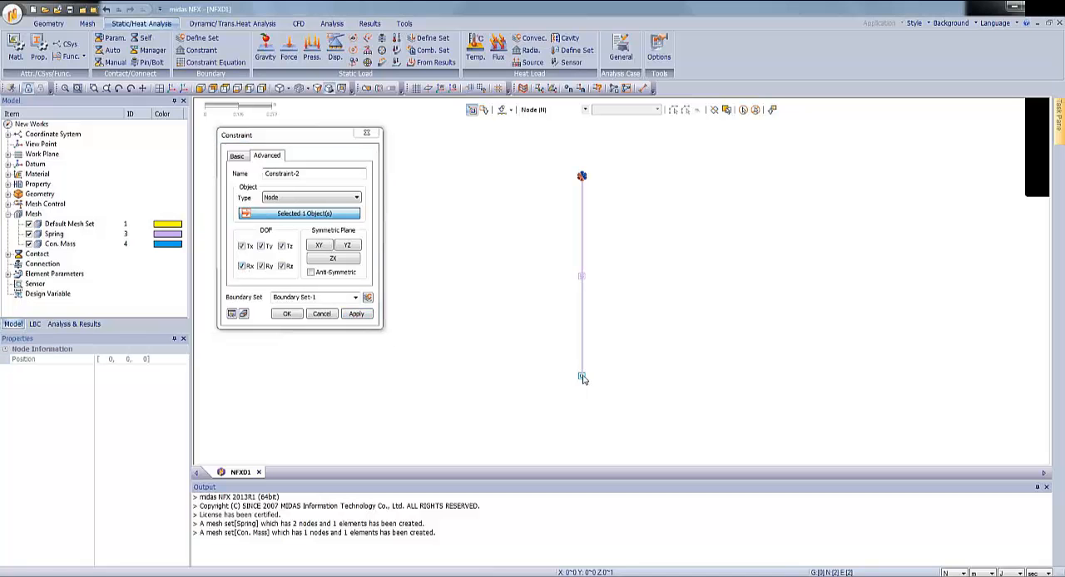
{"action": "left_click", "coordinate": [283, 247]}
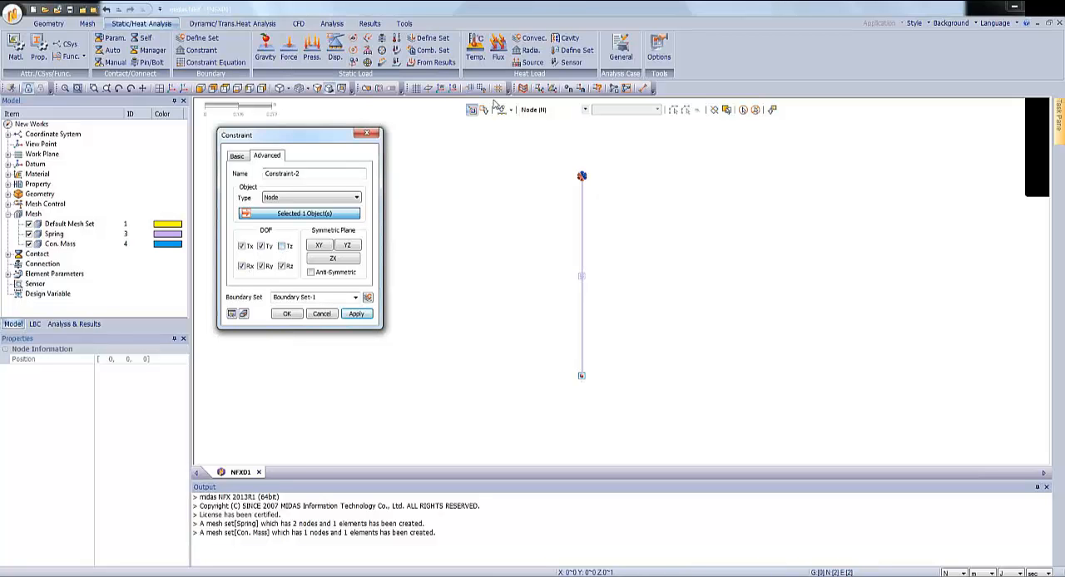
{"action": "left_click", "coordinate": [448, 90]}
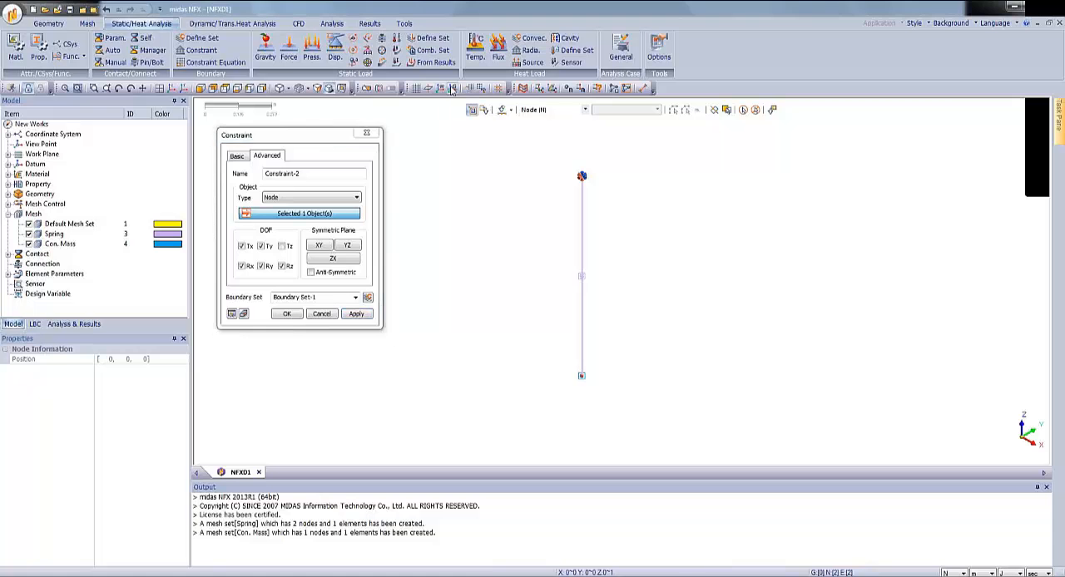
{"action": "left_click", "coordinate": [288, 313]}
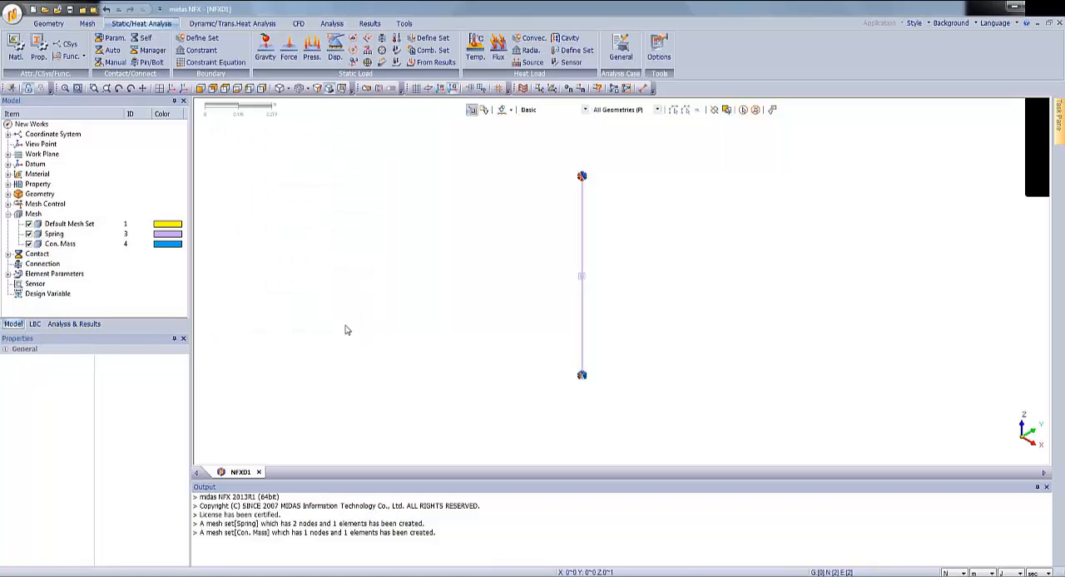
Start a new analysis case with the Modal solution type and title it Modal.
{"action": "left_click", "coordinate": [83, 324]}
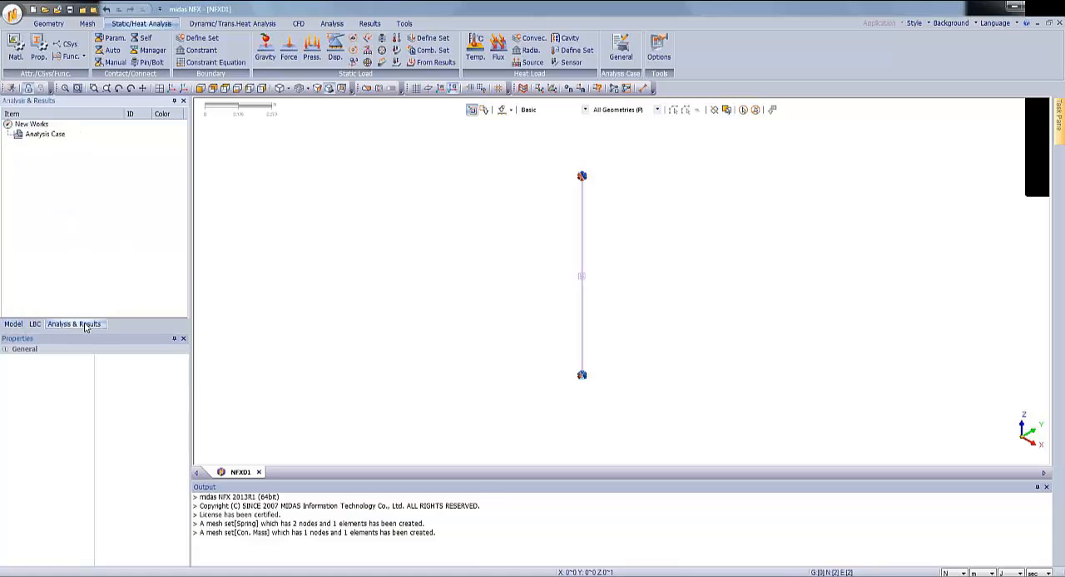
{"action": "right_click", "coordinate": [55, 137]}
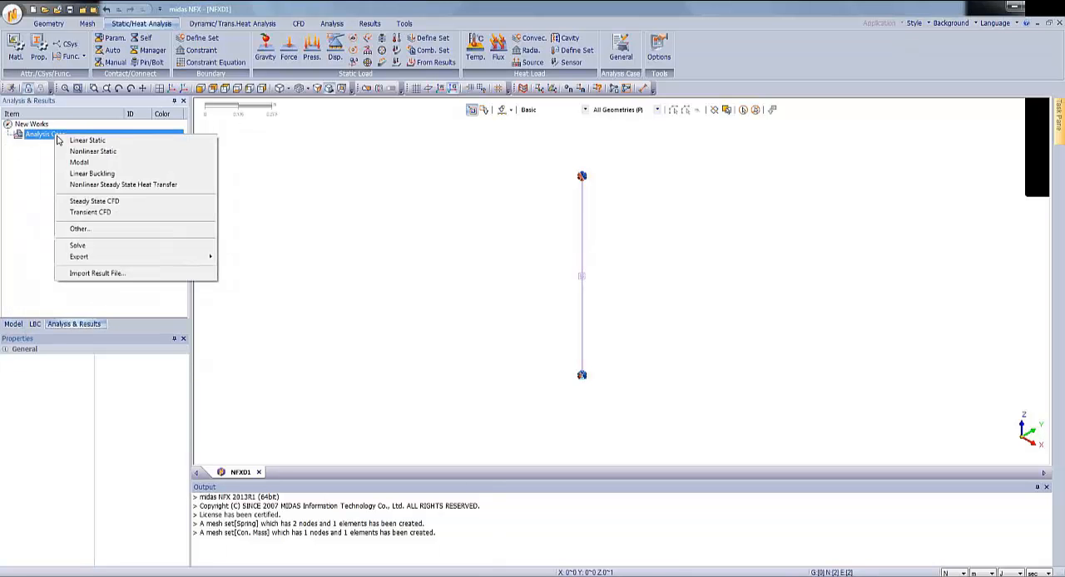
{"action": "left_click", "coordinate": [87, 232]}
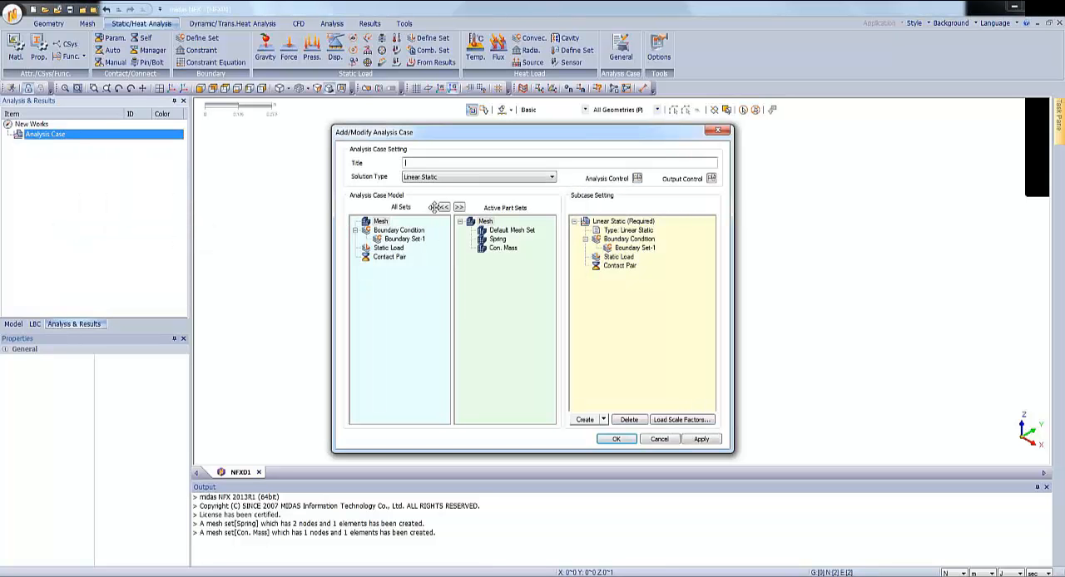
{"action": "left_click", "coordinate": [432, 178]}
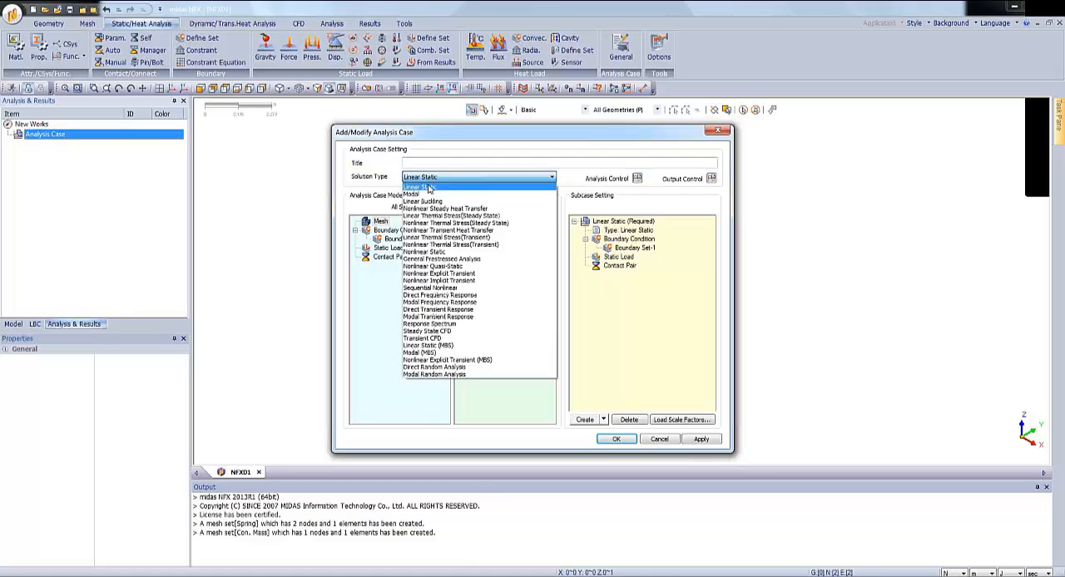
{"action": "left_click", "coordinate": [430, 195]}
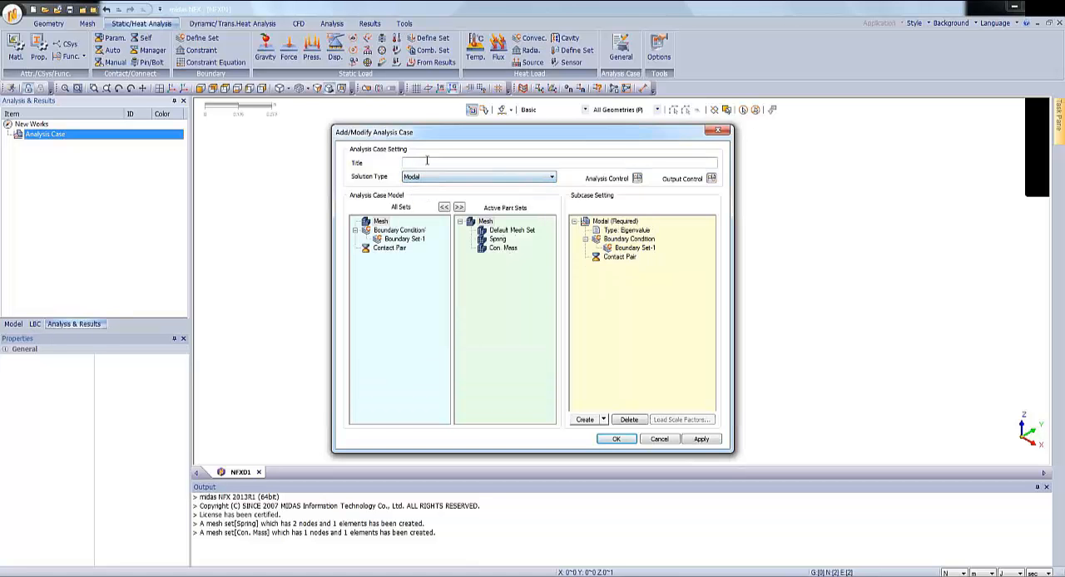
{"action": "left_click", "coordinate": [427, 161]}
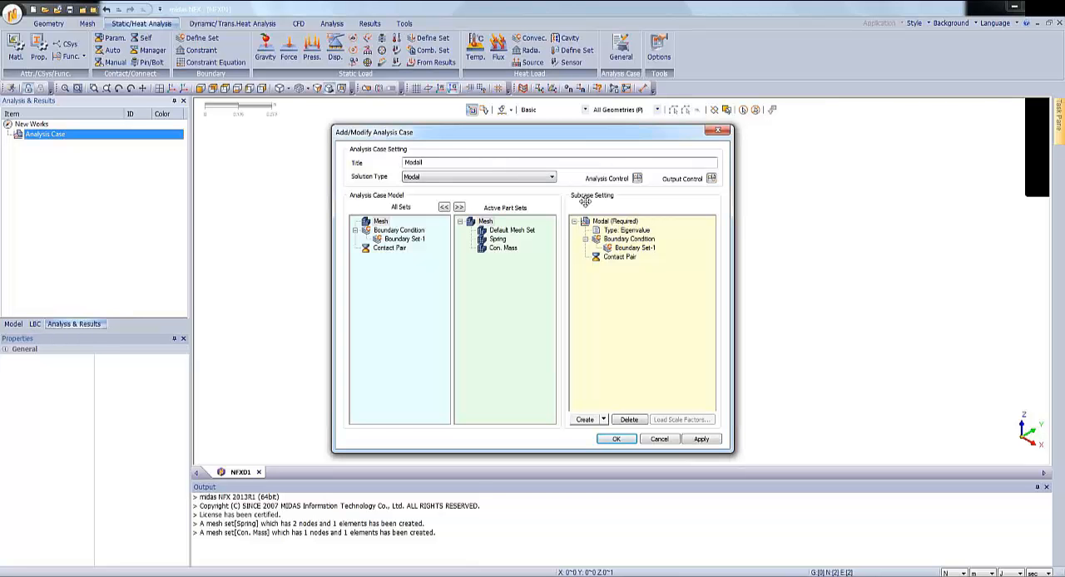
Set the number of modes to 1 in the Modal subcase control and create the analysis case.
{"action": "left_click", "coordinate": [619, 223]}
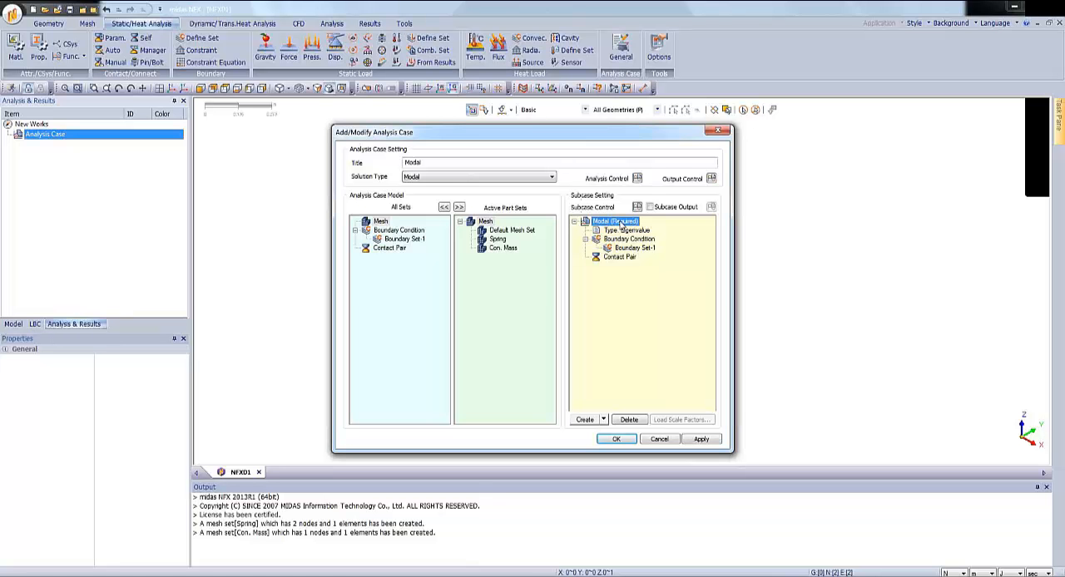
{"action": "left_click", "coordinate": [637, 208]}
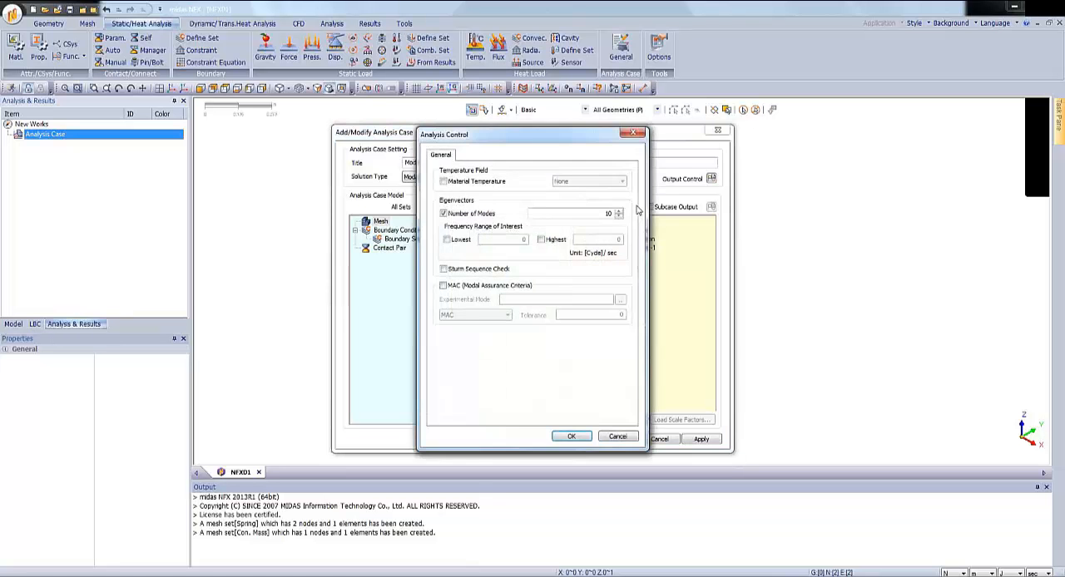
{"action": "left_click_drag", "start_coordinate": [569, 137], "coordinate": [806, 128]}
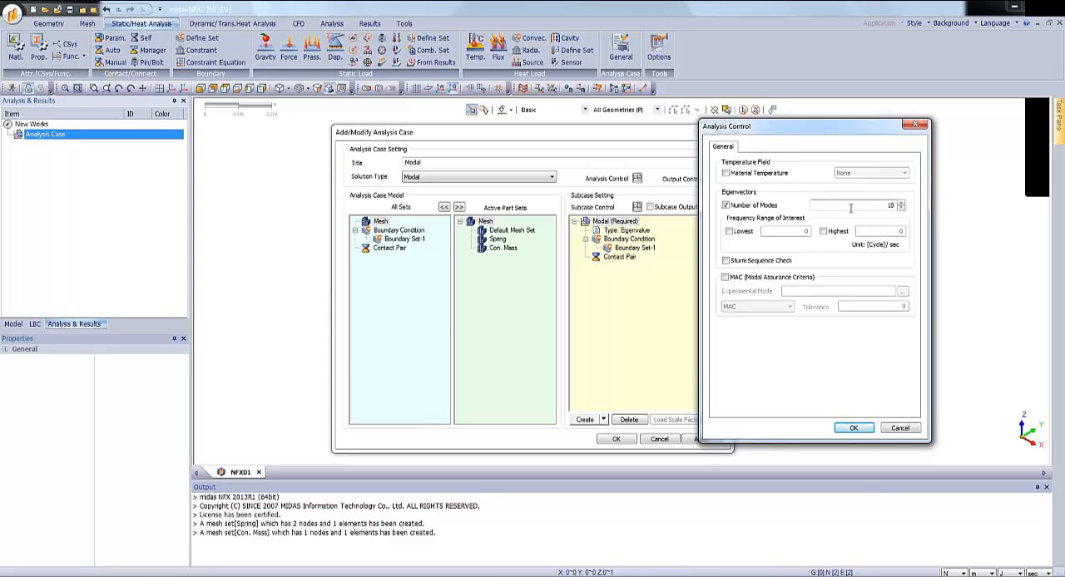
{"action": "left_click_drag", "start_coordinate": [868, 206], "coordinate": [893, 208]}
{"action": "type", "text": "1"}
{"action": "left_click", "coordinate": [854, 428]}
{"action": "left_click", "coordinate": [615, 438]}
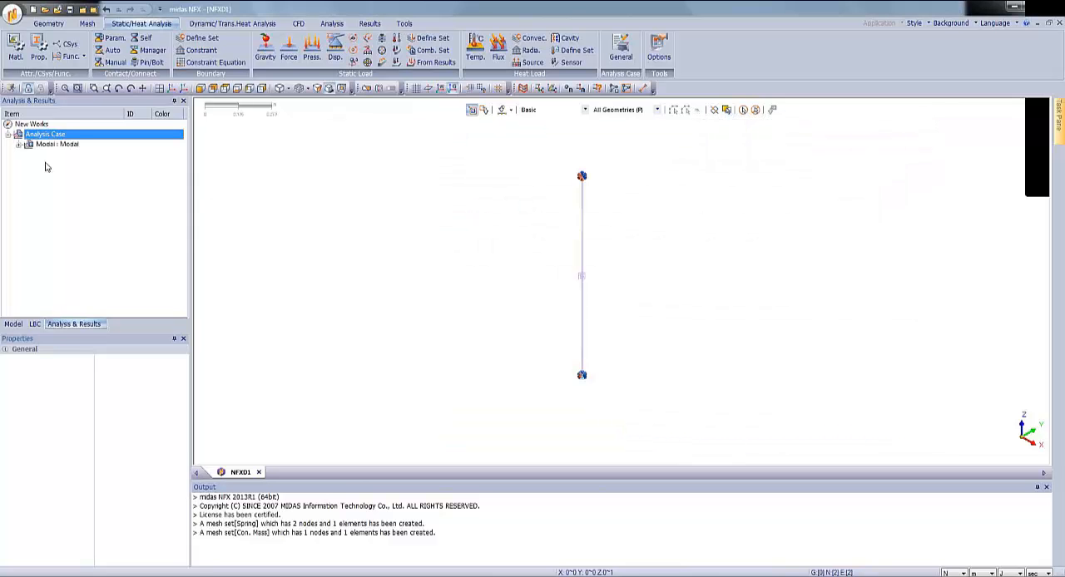
Solve the Modal analysis case, saving the model on the Desktop as Modal.
{"action": "right_click", "coordinate": [51, 146]}
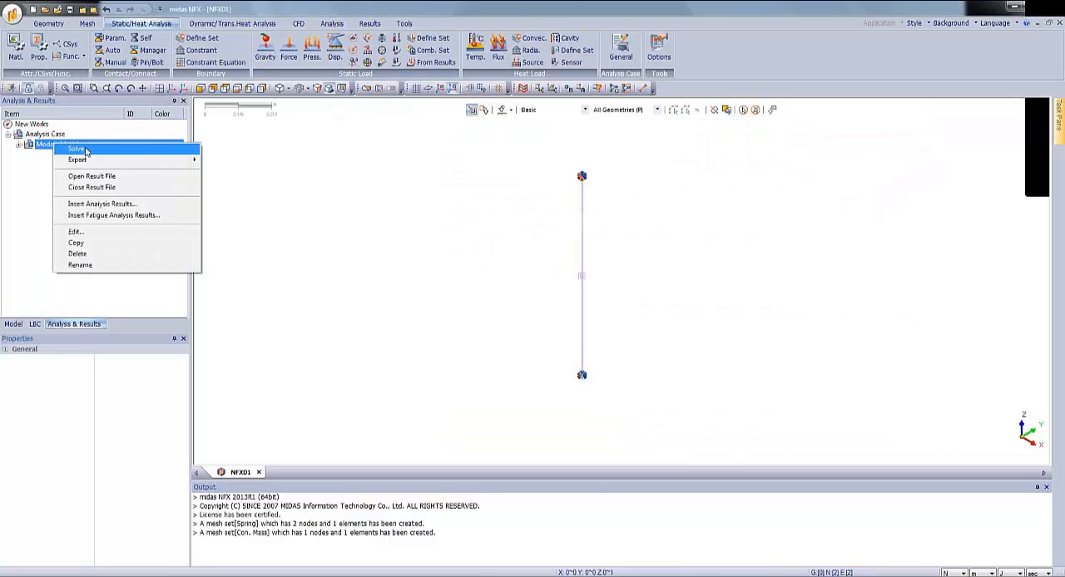
{"action": "left_click", "coordinate": [77, 149]}
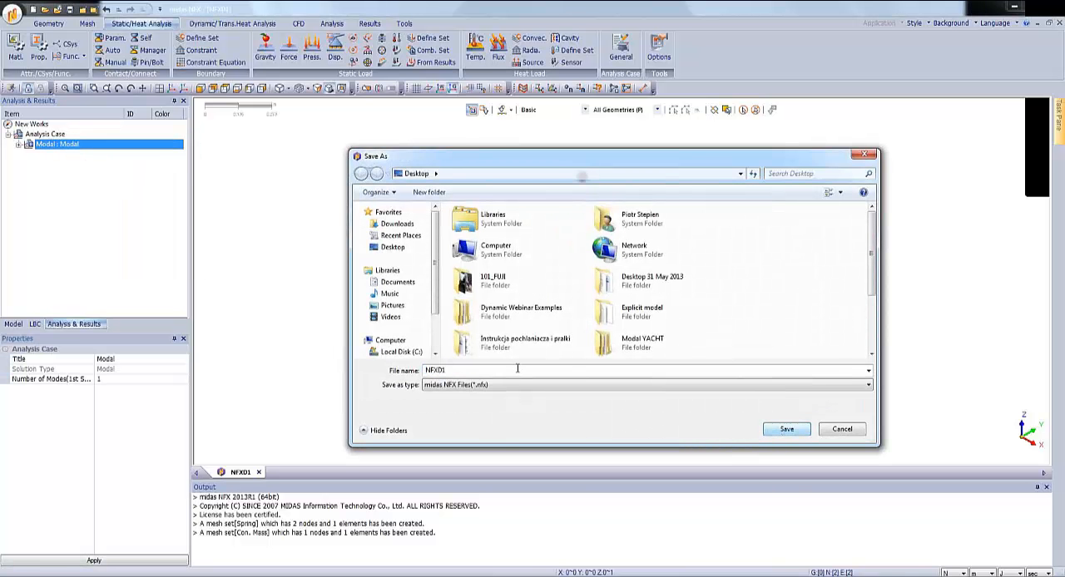
{"action": "type", "text": "Modal"}
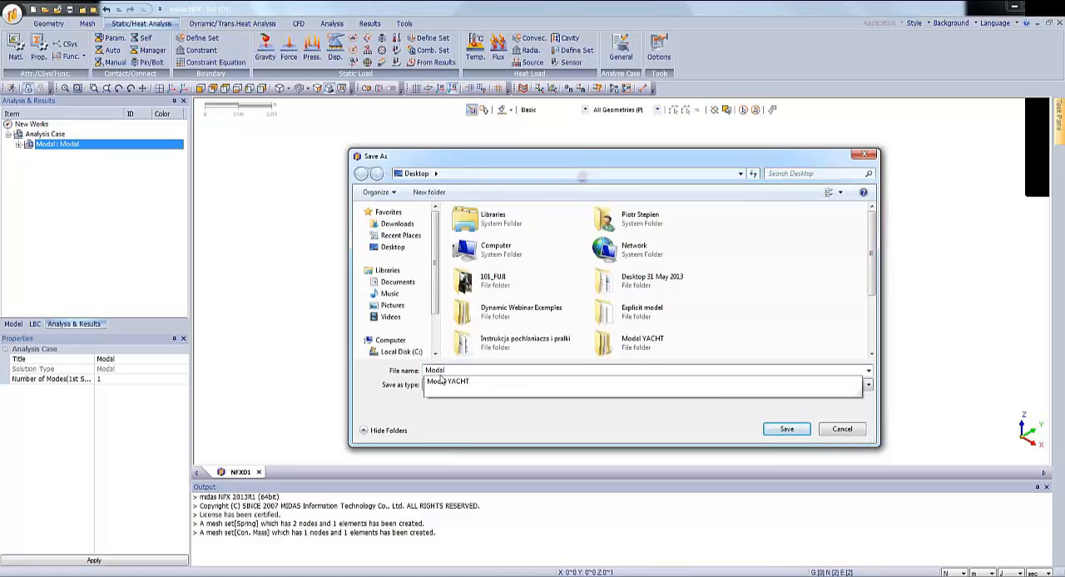
{"action": "left_click", "coordinate": [669, 438]}
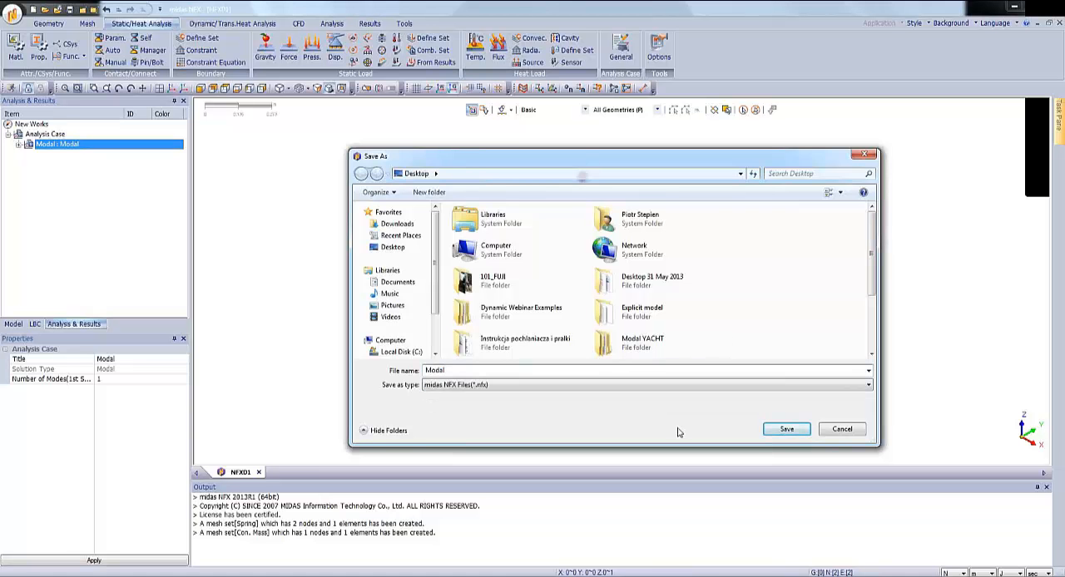
{"action": "left_click", "coordinate": [785, 430]}
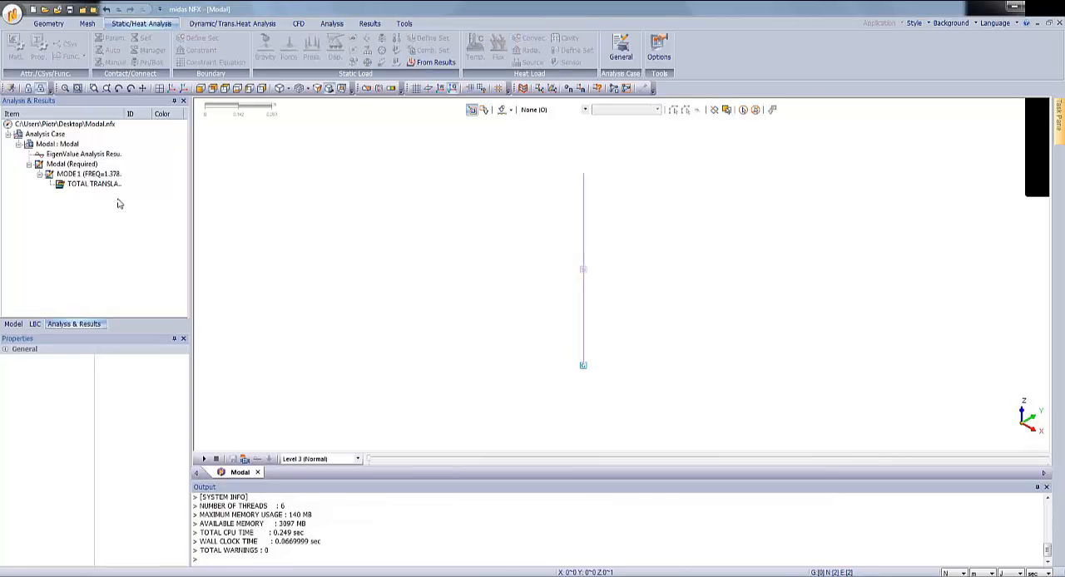
Display the Total Translation result of mode 1 and play its mode shape animation.
{"action": "left_click_drag", "start_coordinate": [124, 113], "coordinate": [151, 113]}
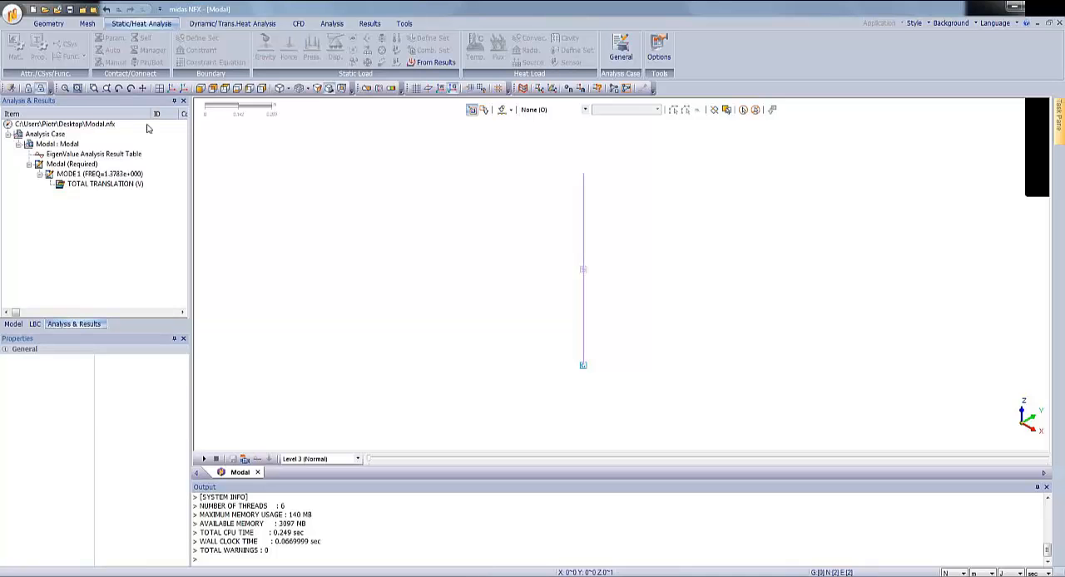
{"action": "double_click", "coordinate": [92, 183]}
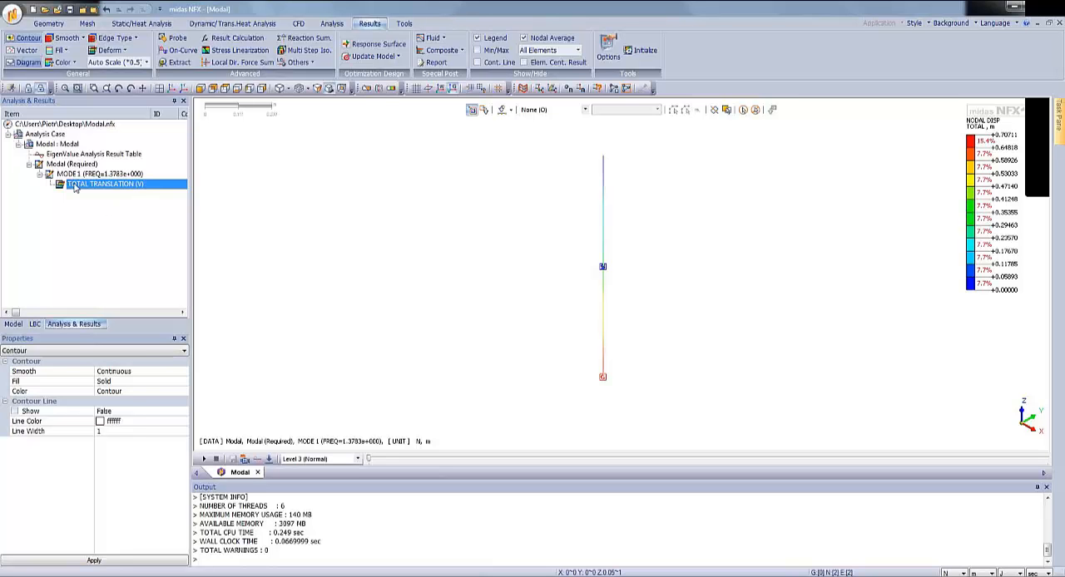
{"action": "left_click", "coordinate": [204, 459]}
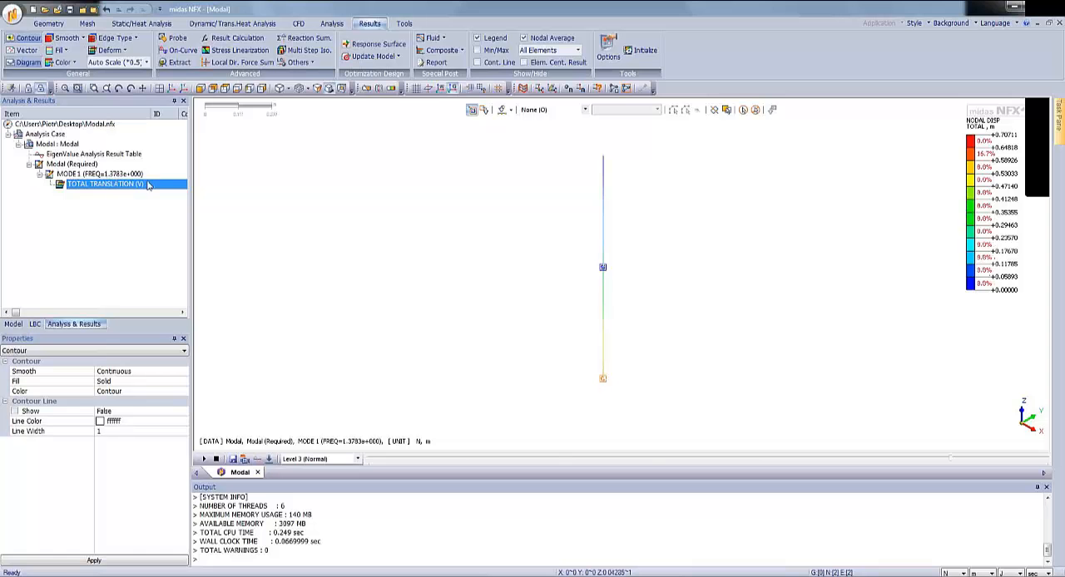
Open the EigenValue Analysis Result Table to check the eigenvalue, frequency and modal effective mass.
{"action": "left_click", "coordinate": [86, 155]}
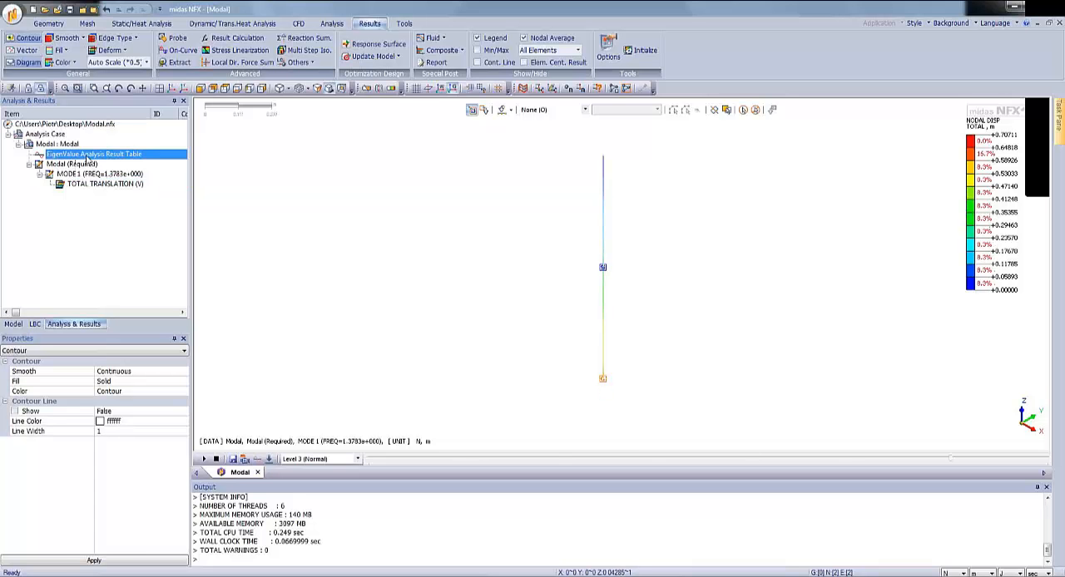
{"action": "double_click", "coordinate": [90, 155]}
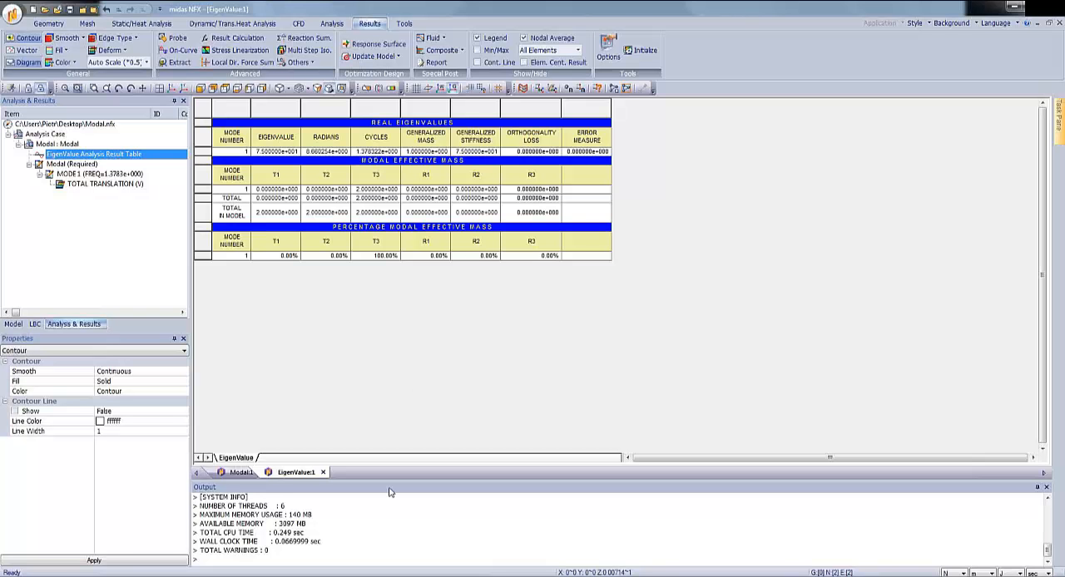
{"action": "key", "text": "alt+Tab"}
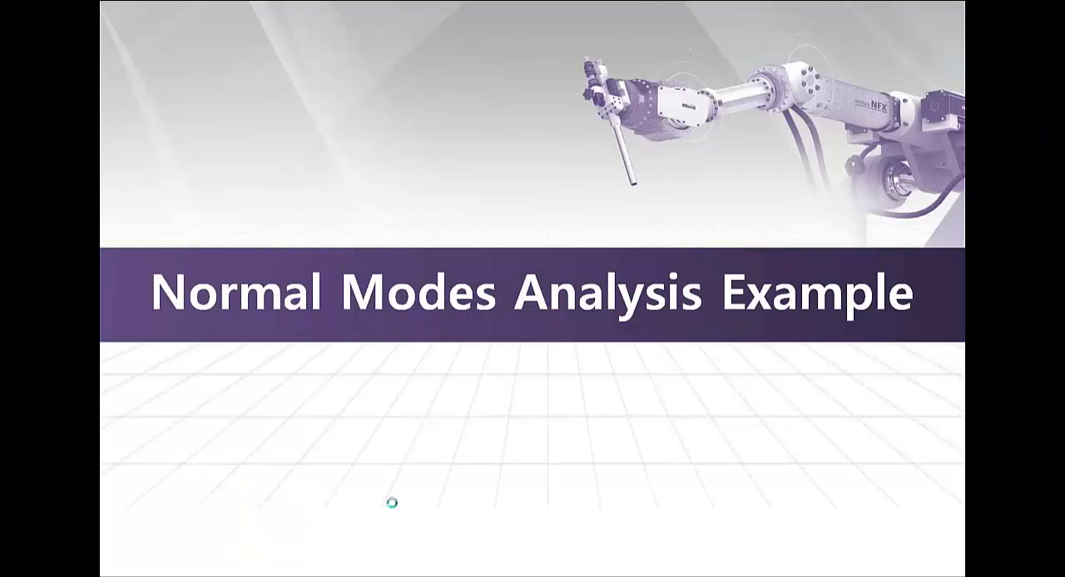
{"action": "left_click", "coordinate": [393, 504]}
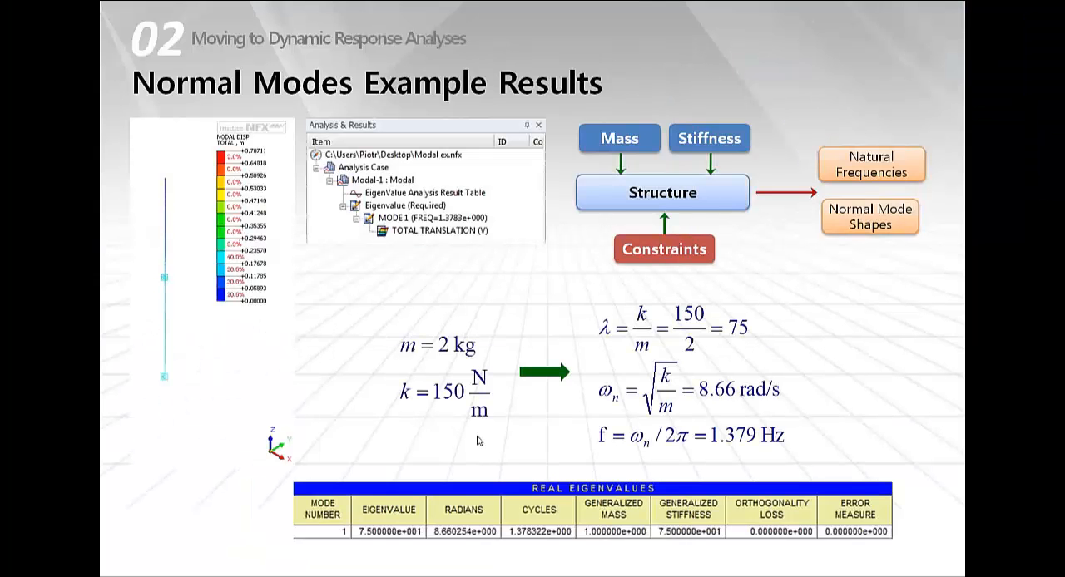
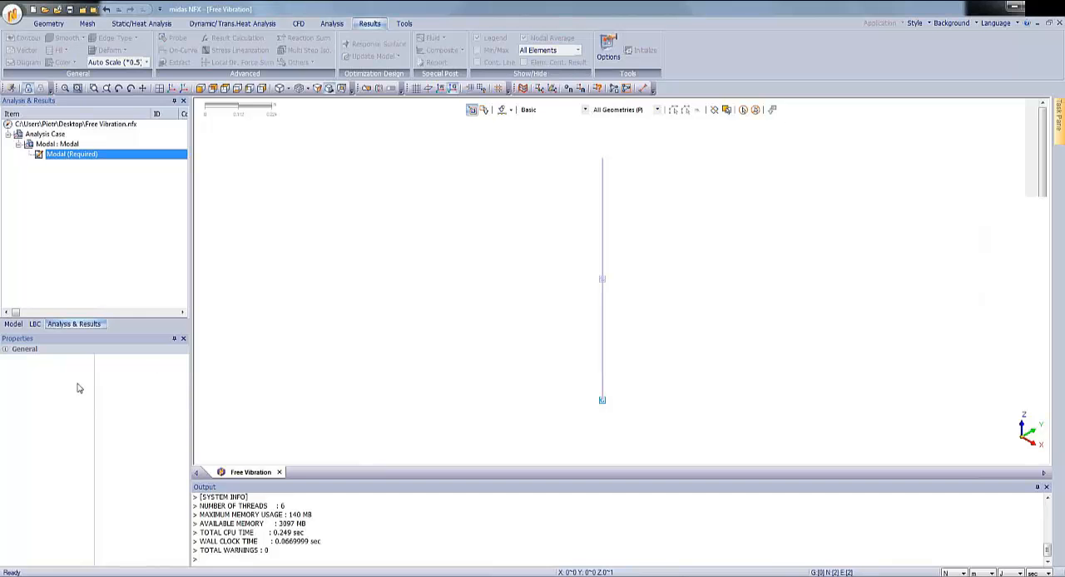
Set up an initial nodal velocity on the mass node at the spring's lower end, with Tz set to -1 m/sec.
{"action": "left_click", "coordinate": [36, 326]}
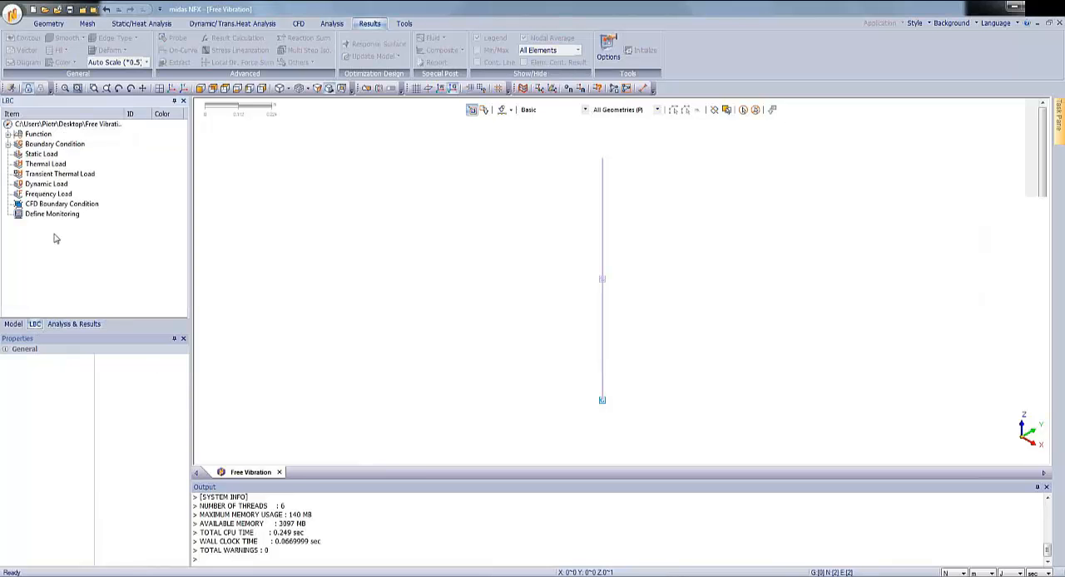
{"action": "right_click", "coordinate": [43, 188]}
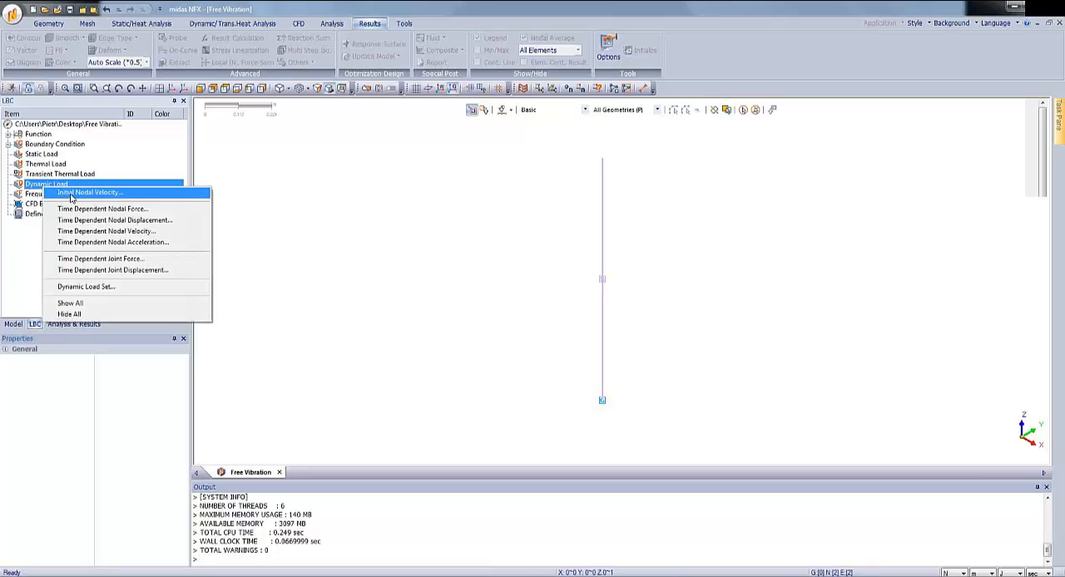
{"action": "left_click", "coordinate": [71, 193]}
{"action": "left_click_drag", "start_coordinate": [73, 113], "coordinate": [389, 188]}
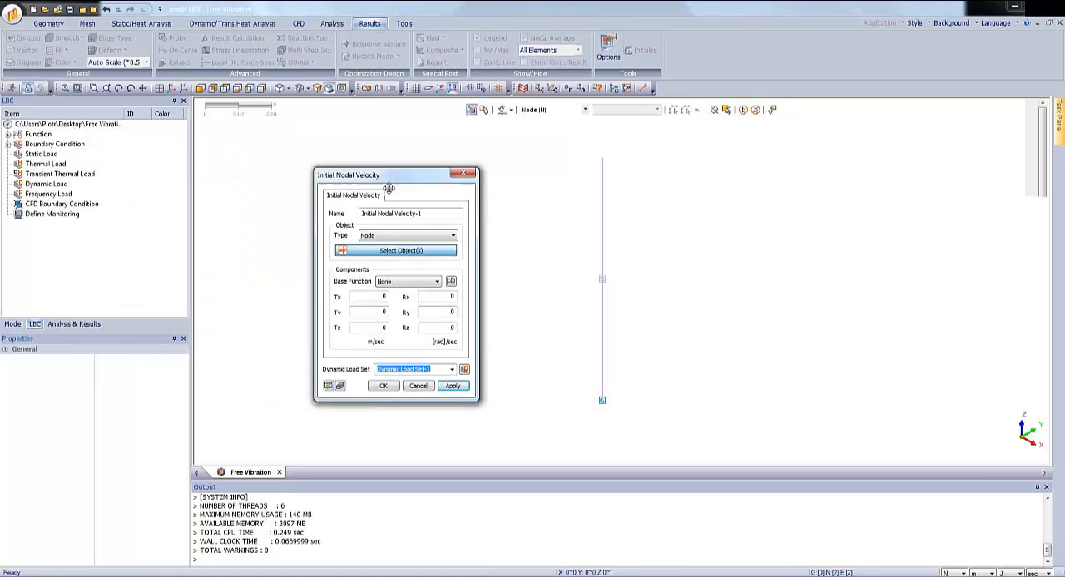
{"action": "left_click", "coordinate": [602, 403]}
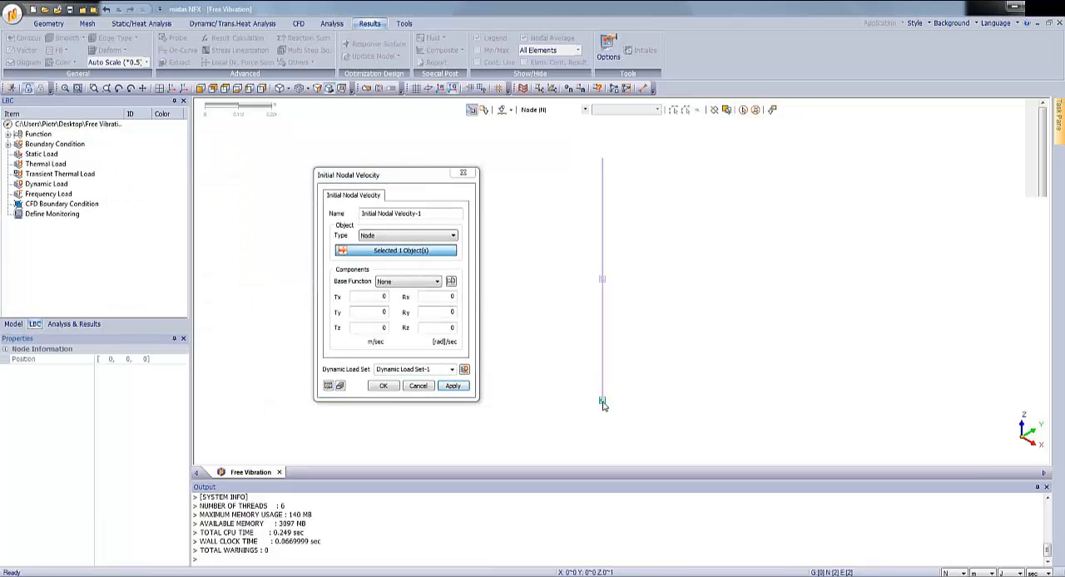
{"action": "left_click", "coordinate": [376, 329]}
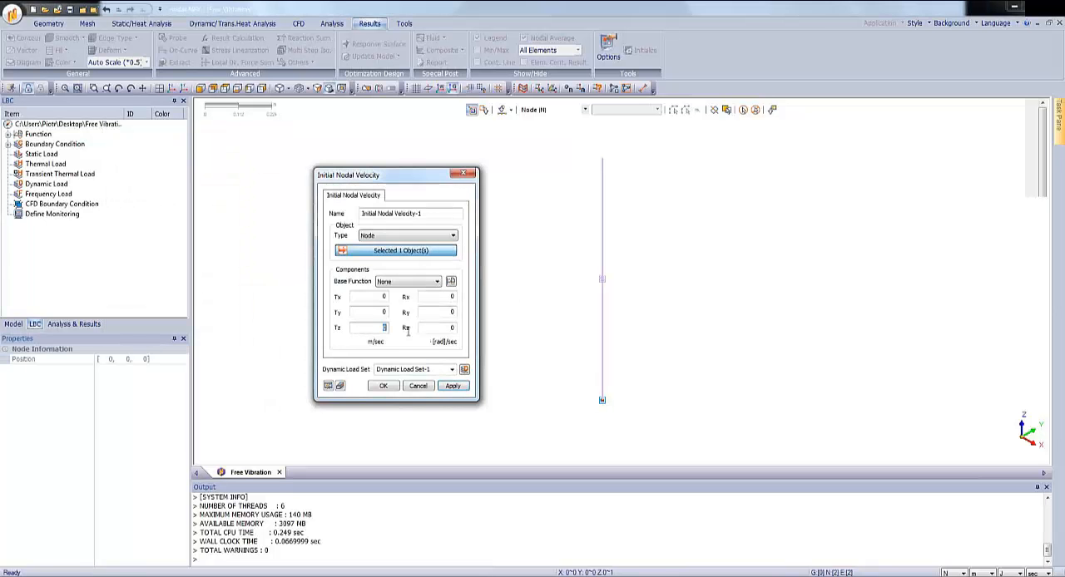
{"action": "type", "text": "-1"}
Name the dynamic load set Initial Velocity and create the initial nodal velocity load.
{"action": "left_click_drag", "start_coordinate": [435, 368], "coordinate": [338, 361]}
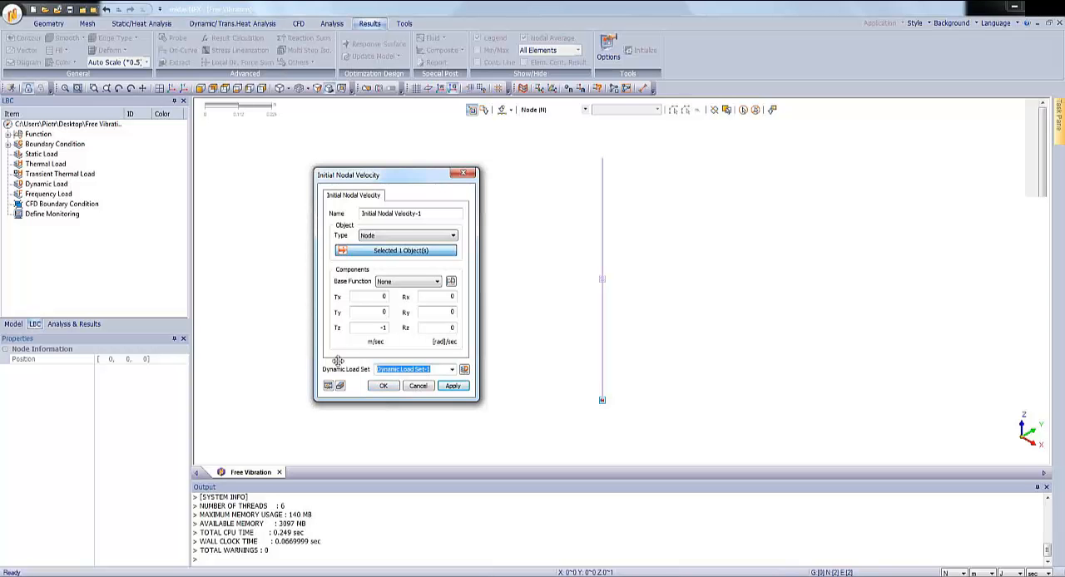
{"action": "type", "text": "1nitial Velocity"}
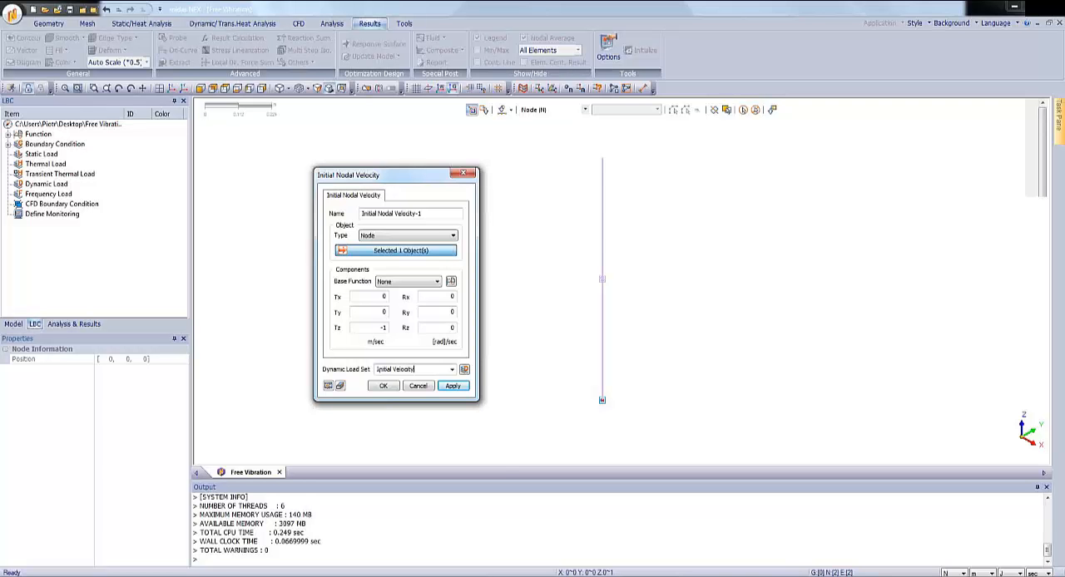
{"action": "left_click", "coordinate": [384, 387]}
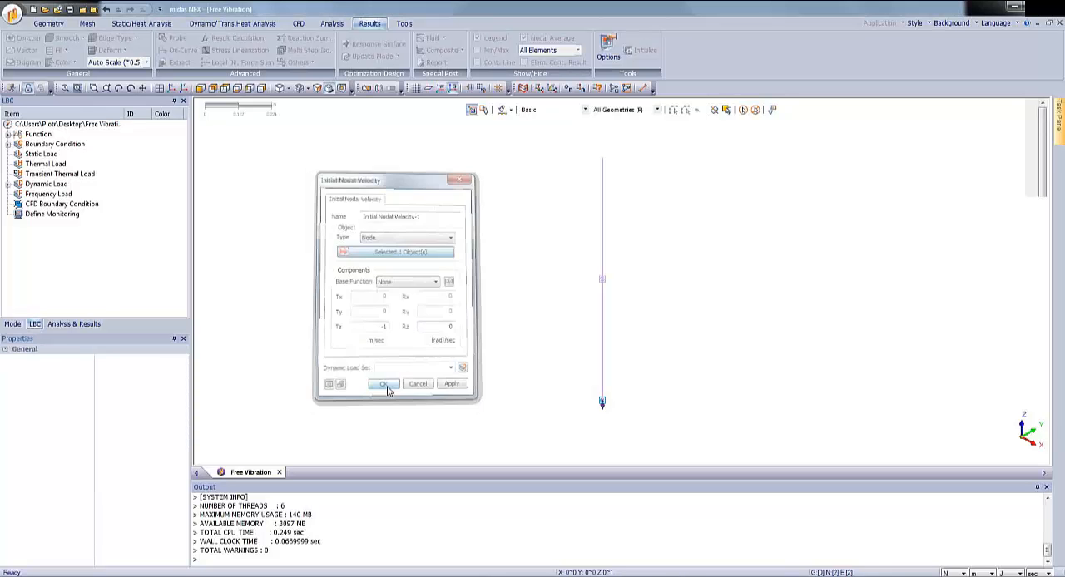
Delete the Modal analysis case.
{"action": "left_click", "coordinate": [87, 324]}
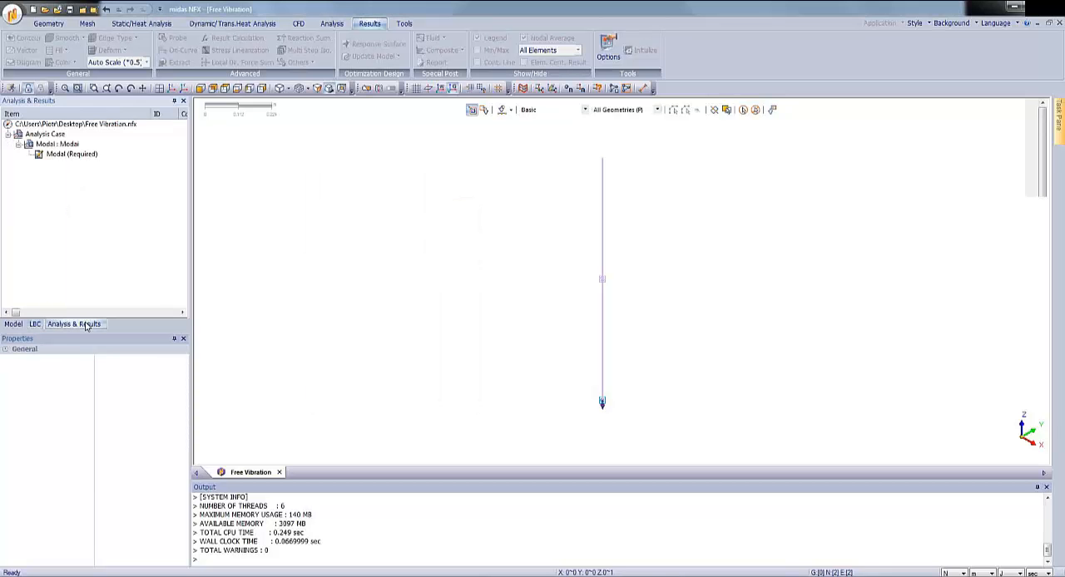
{"action": "left_click", "coordinate": [51, 144]}
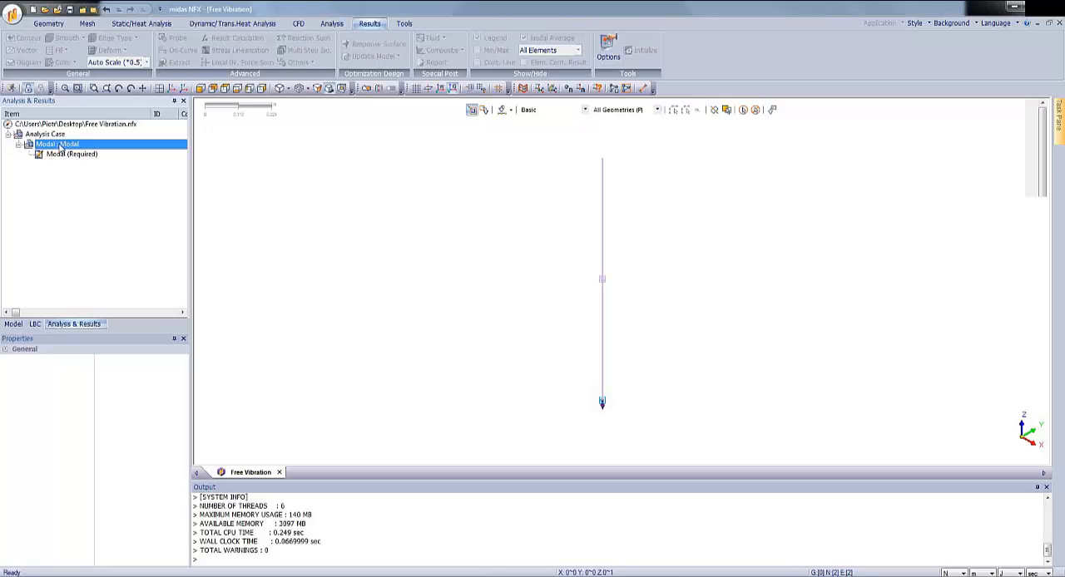
{"action": "right_click", "coordinate": [51, 145]}
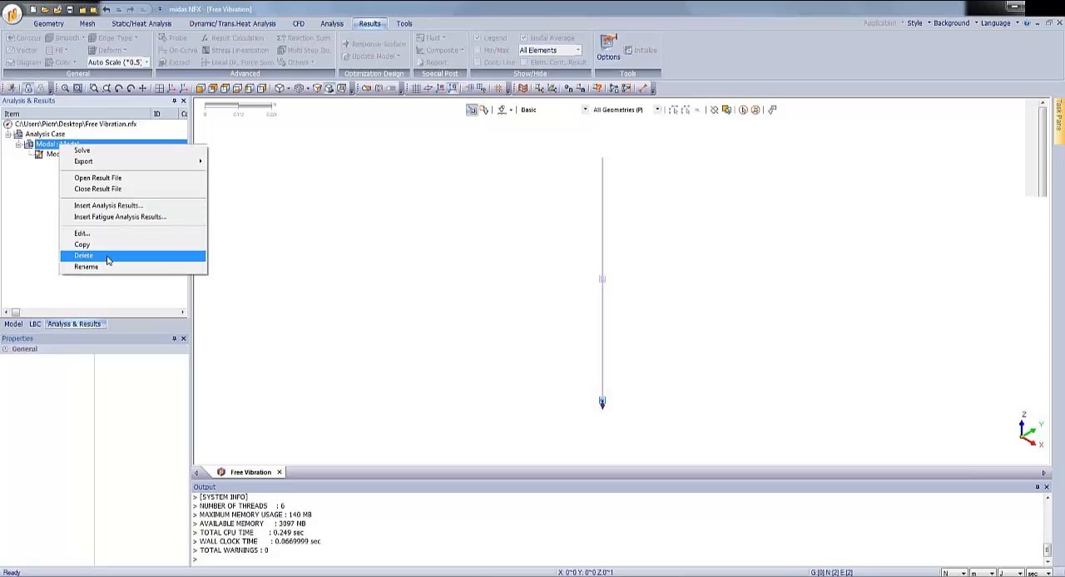
{"action": "left_click", "coordinate": [108, 257]}
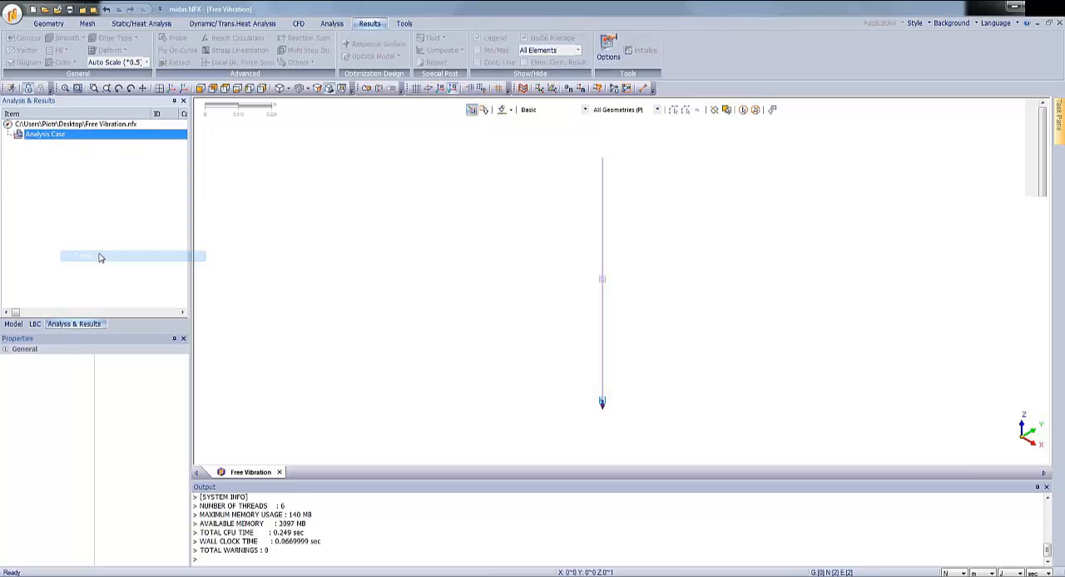
Set up a Direct Transient Response analysis case titled Free Vibrations, moving the Initial Velocity set from the subcase's Dynamic Load to its Initial Velocity.
{"action": "right_click", "coordinate": [48, 137]}
{"action": "left_click", "coordinate": [96, 230]}
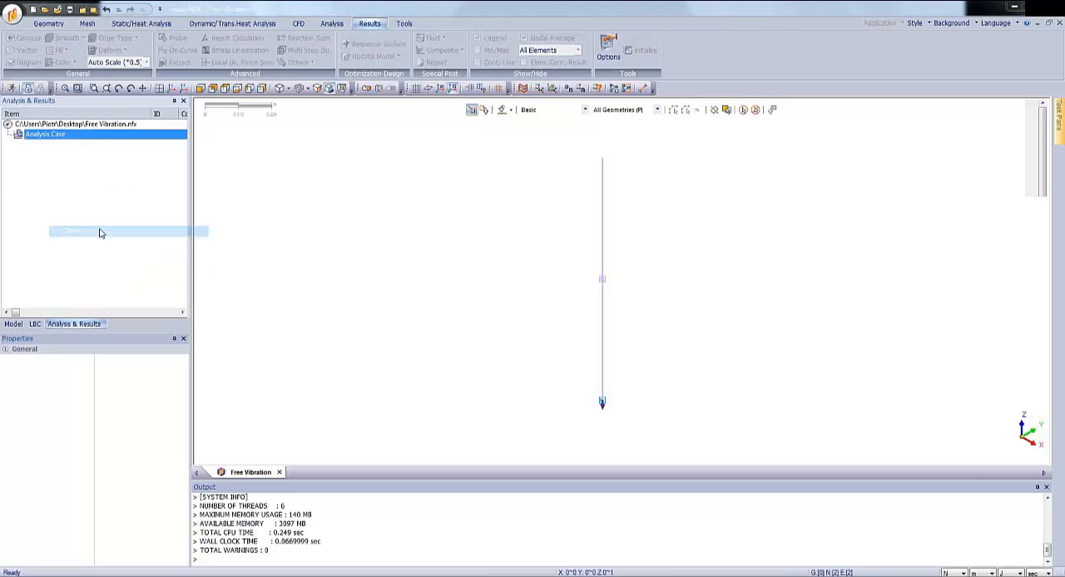
{"action": "left_click", "coordinate": [415, 178]}
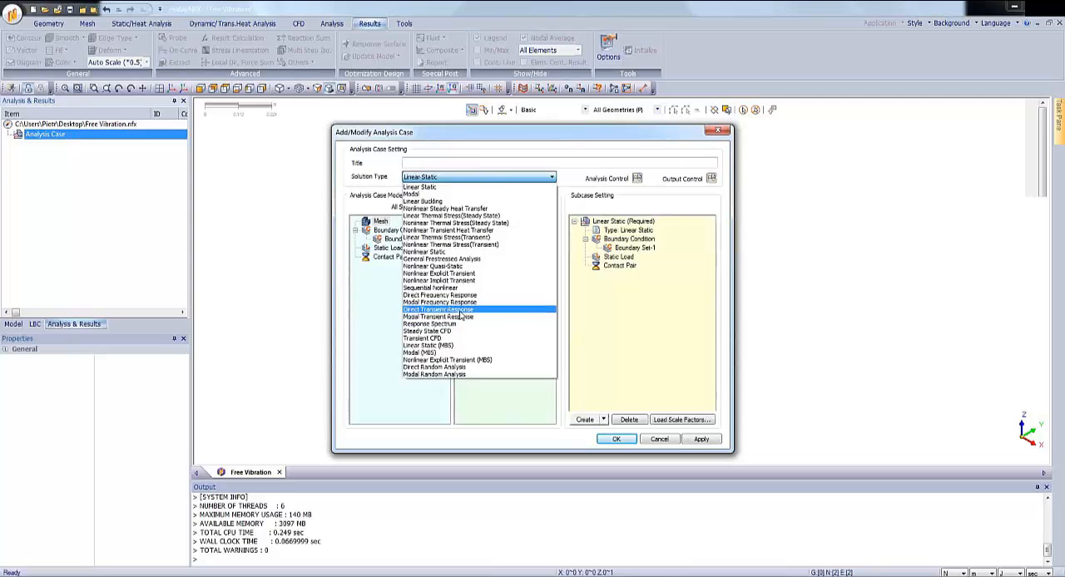
{"action": "left_click", "coordinate": [462, 310]}
{"action": "left_click", "coordinate": [416, 161]}
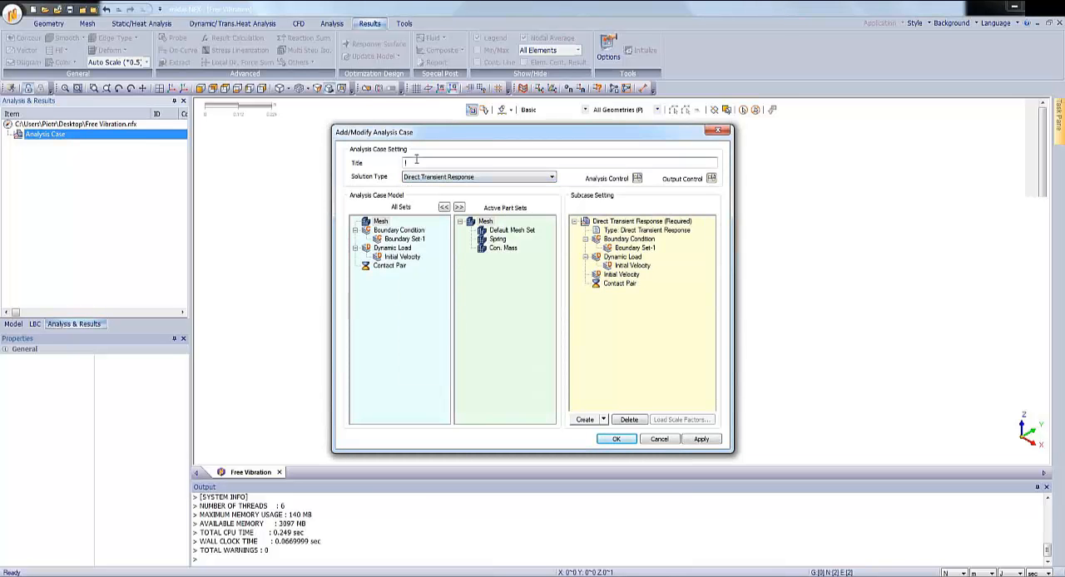
{"action": "type", "text": "Free Vibrations"}
{"action": "left_click_drag", "start_coordinate": [627, 266], "coordinate": [626, 289]}
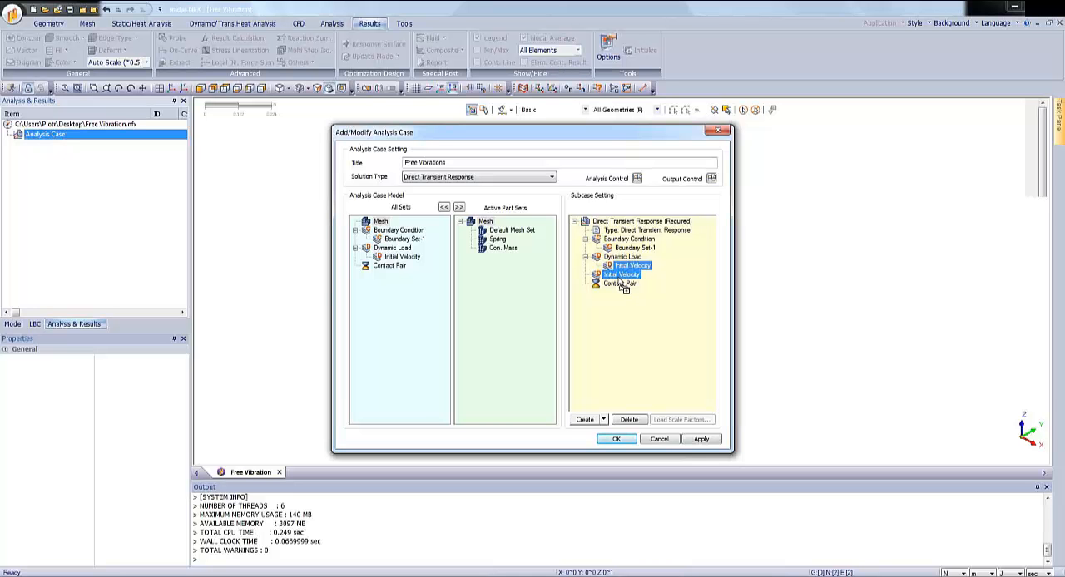
{"action": "left_click_drag", "start_coordinate": [626, 288], "coordinate": [626, 287]}
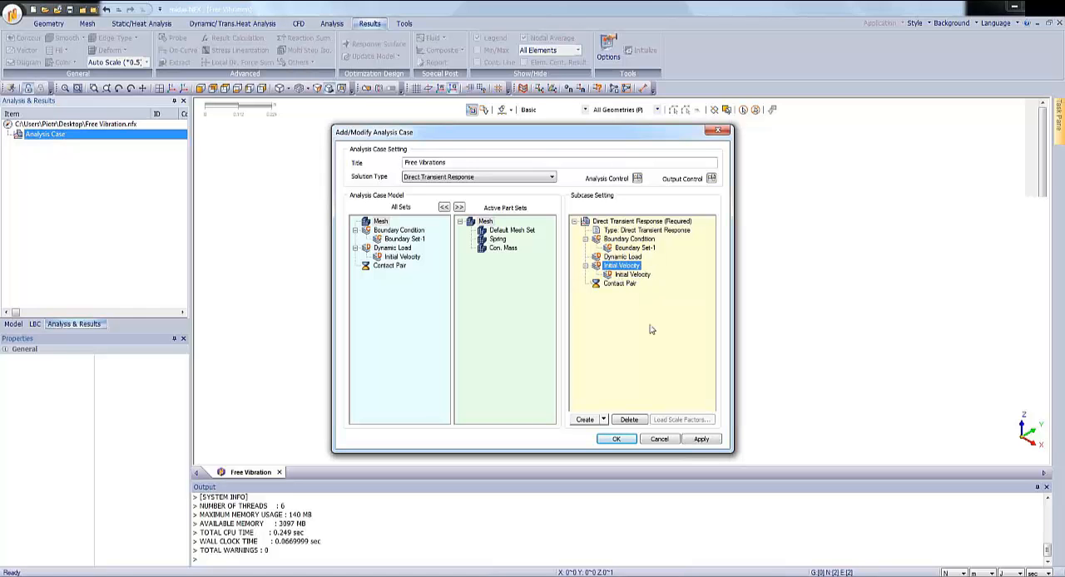
Define the subcase time step Time Range with a duration of 6 sec and 160 time steps.
{"action": "left_click", "coordinate": [638, 223]}
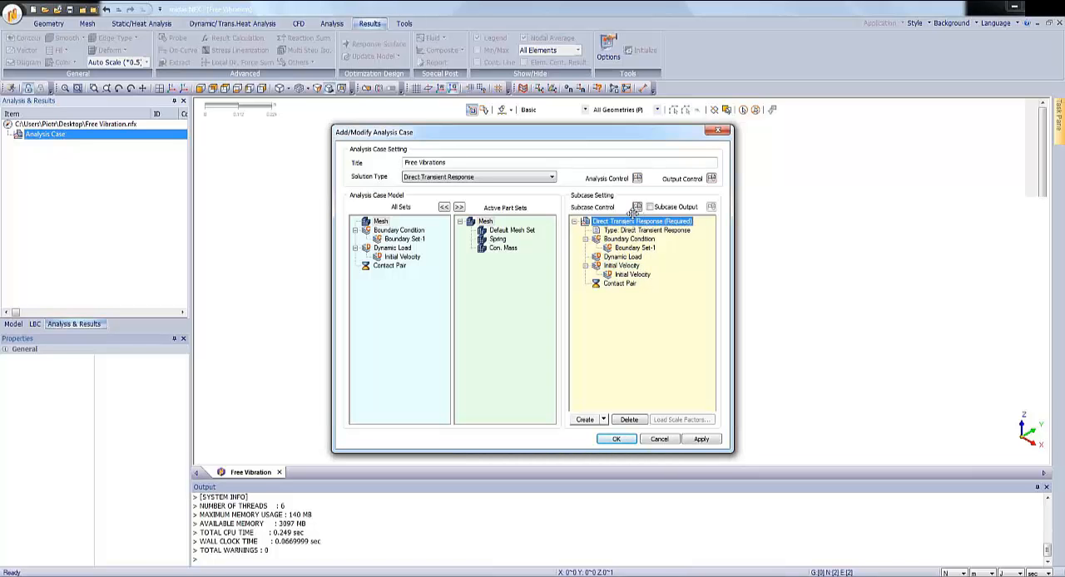
{"action": "left_click", "coordinate": [637, 208]}
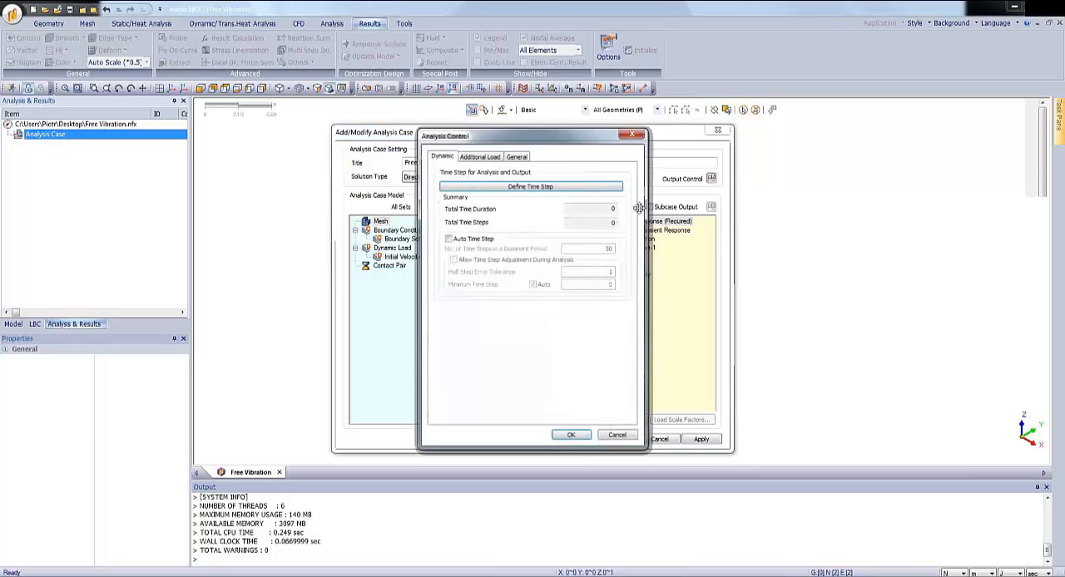
{"action": "left_click", "coordinate": [536, 186]}
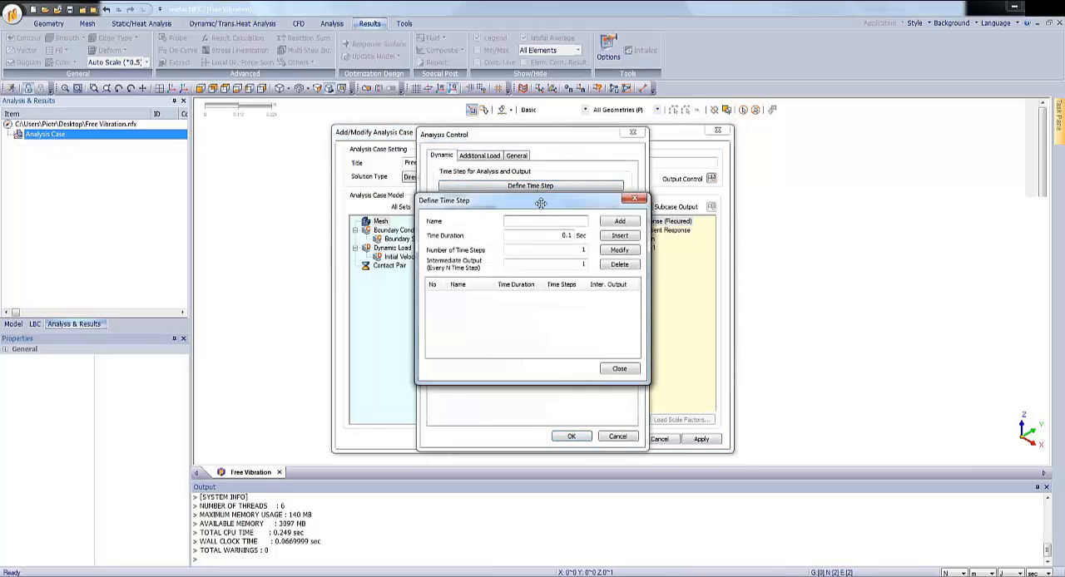
{"action": "left_click_drag", "start_coordinate": [541, 205], "coordinate": [618, 227]}
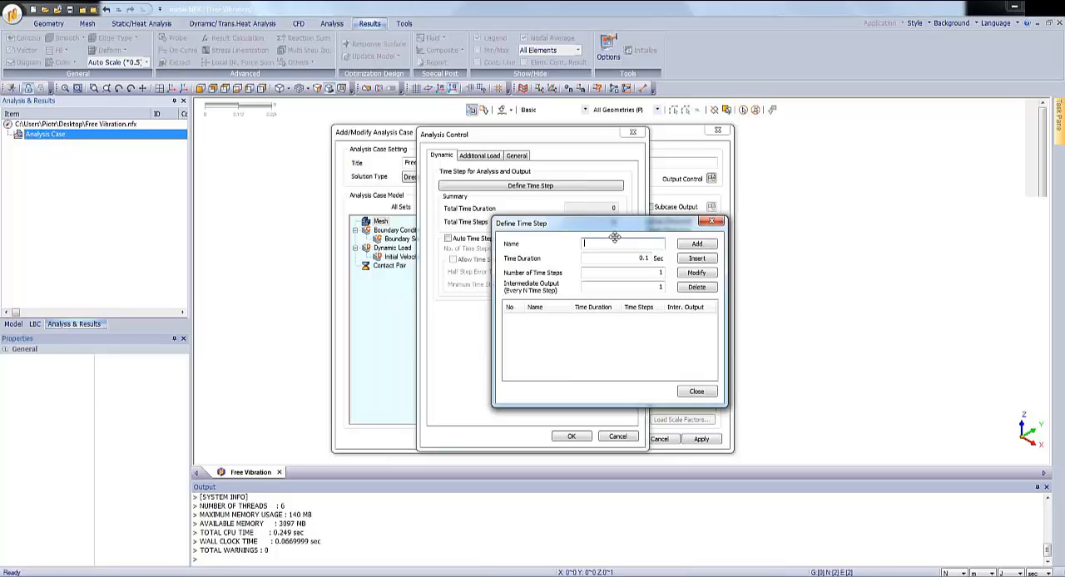
{"action": "type", "text": "Time Range"}
{"action": "key", "text": "Tab"}
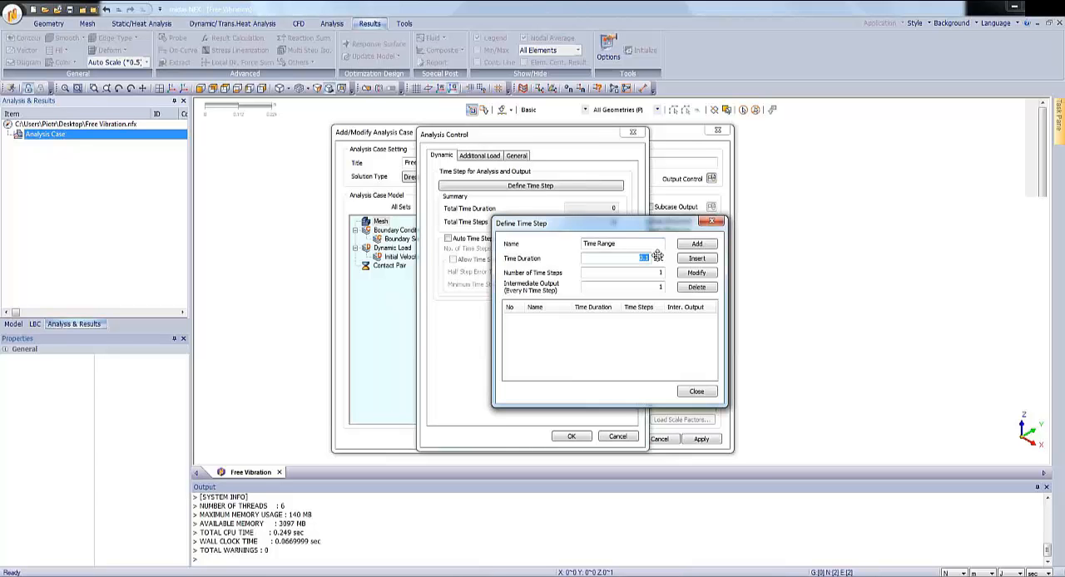
{"action": "type", "text": "6"}
{"action": "key", "text": "Tab"}
{"action": "type", "text": "160"}
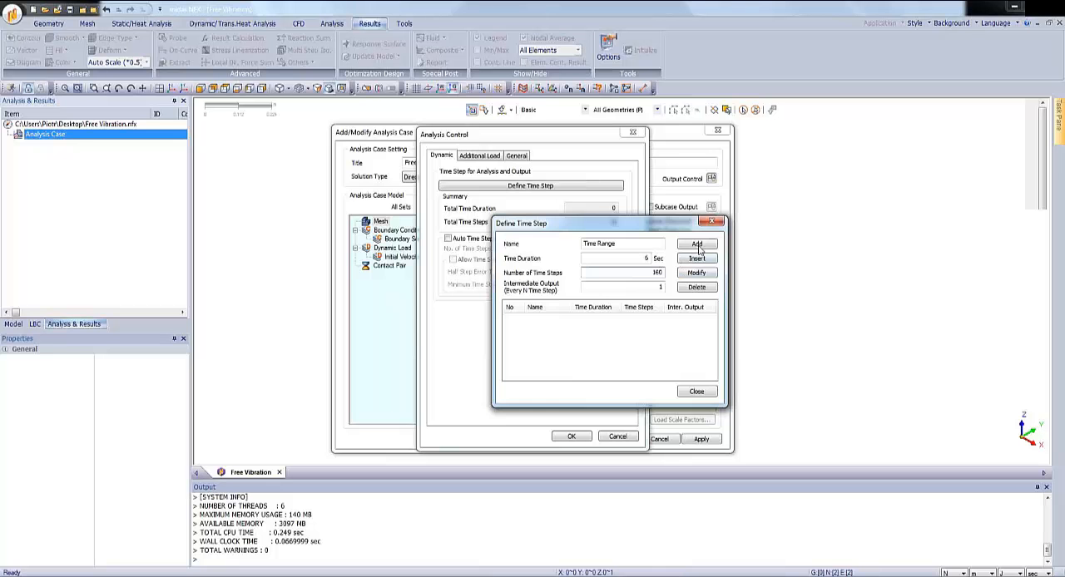
{"action": "left_click", "coordinate": [697, 248]}
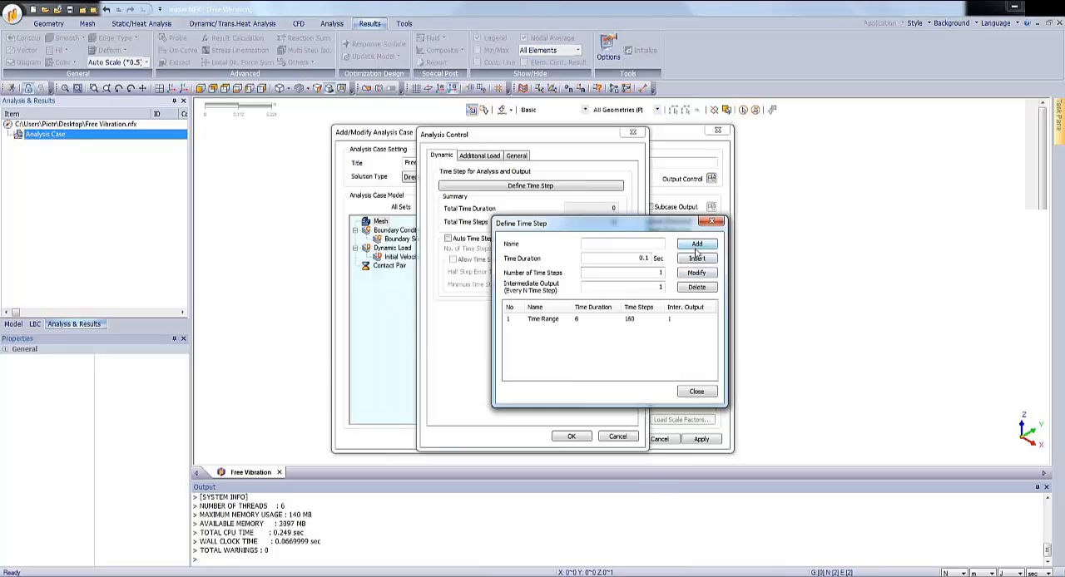
{"action": "left_click", "coordinate": [703, 392]}
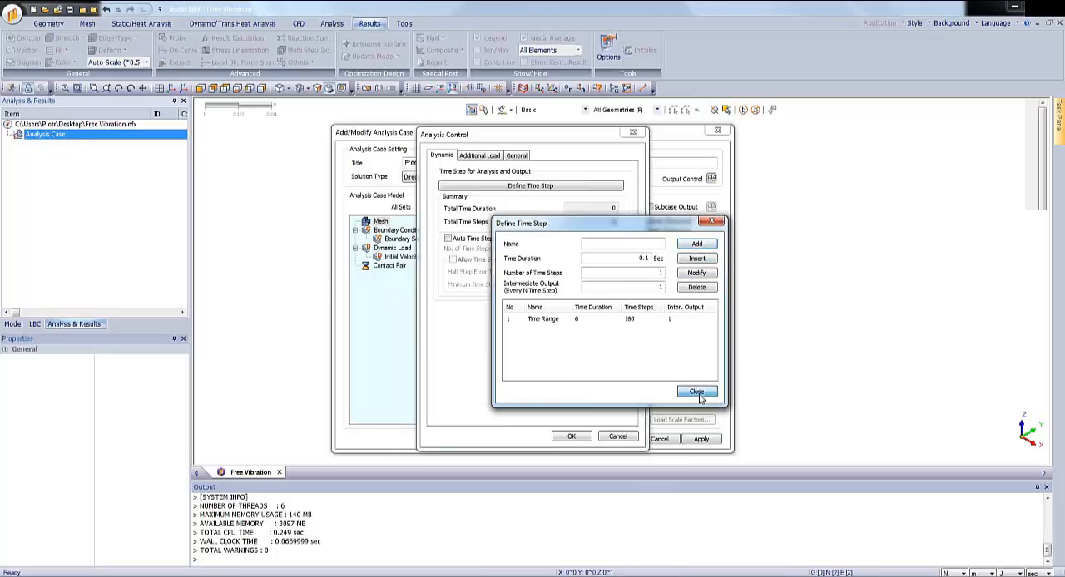
{"action": "left_click", "coordinate": [571, 436]}
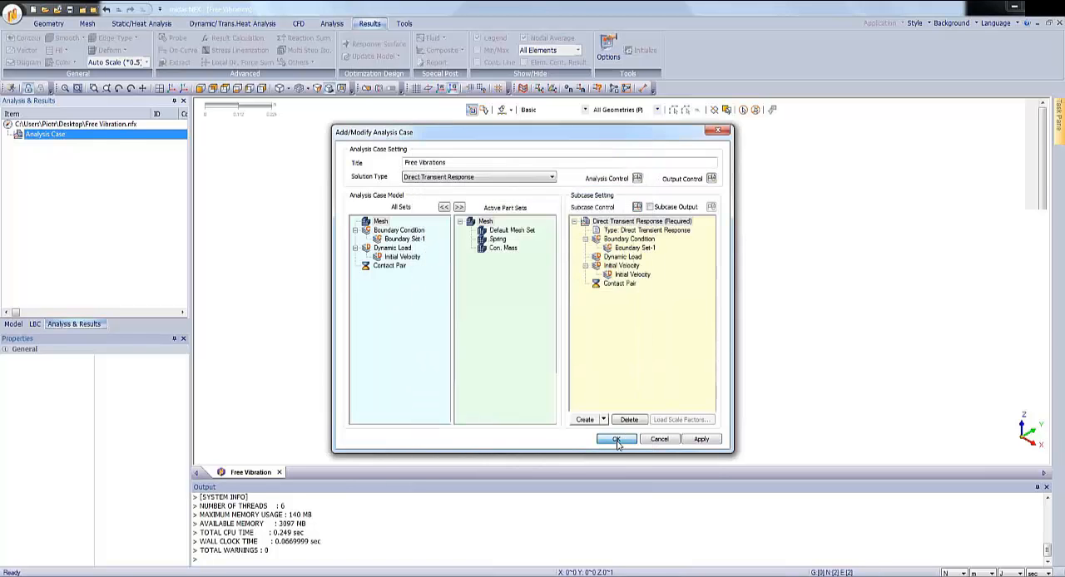
Create the Free Vibrations analysis case and solve it.
{"action": "left_click", "coordinate": [618, 443]}
{"action": "right_click", "coordinate": [87, 144]}
{"action": "left_click", "coordinate": [104, 148]}
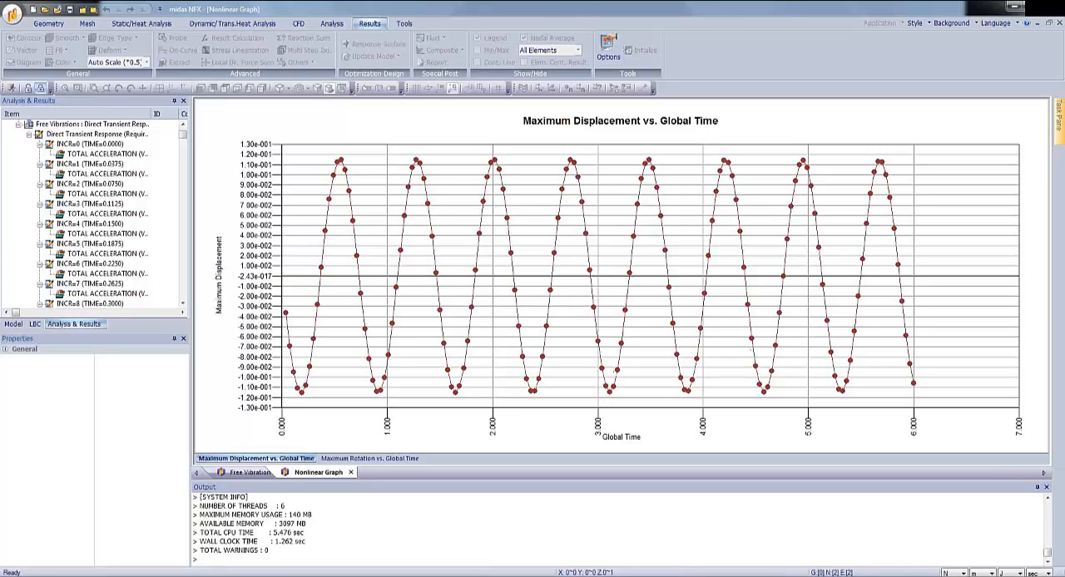
Switch to the PowerPoint slide show, review the free undamped vibrations slide and advance to the SDOF damping slide.
{"action": "key", "text": "alt+Tab"}
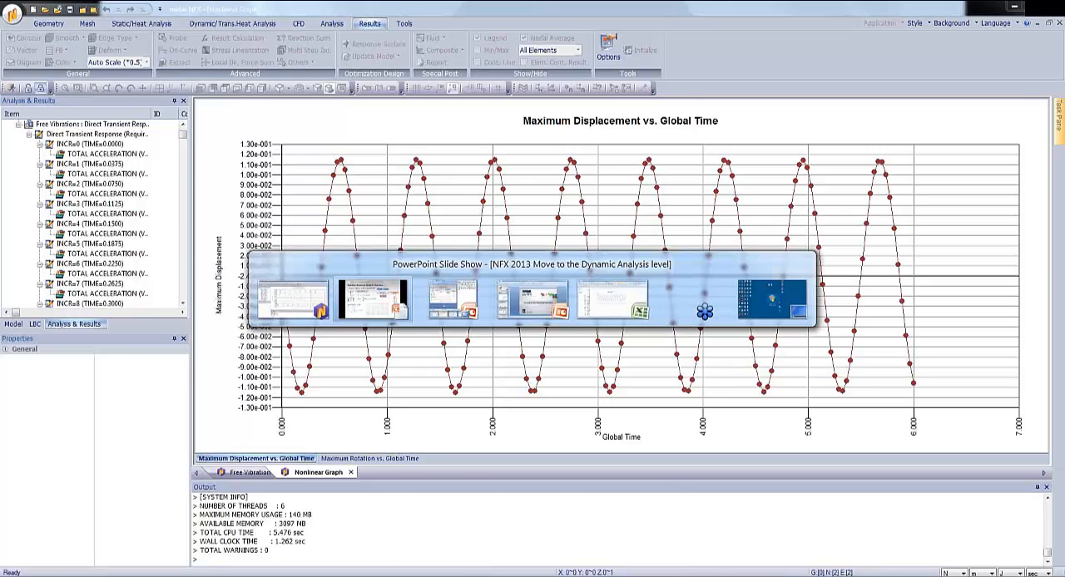
{"action": "key", "text": "alt+Tab"}
{"action": "key", "text": "alt+Tab"}
{"action": "key", "text": "alt+Tab"}
{"action": "key", "text": "alt+Tab"}
{"action": "key", "text": "alt+Tab"}
{"action": "key", "text": "alt+Tab"}
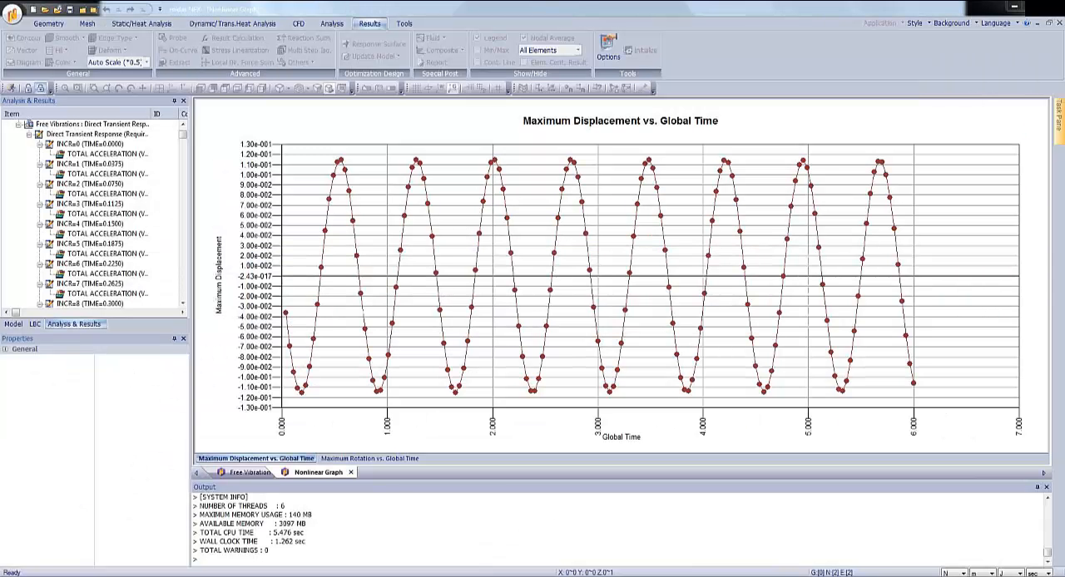
{"action": "key", "text": "alt+Tab"}
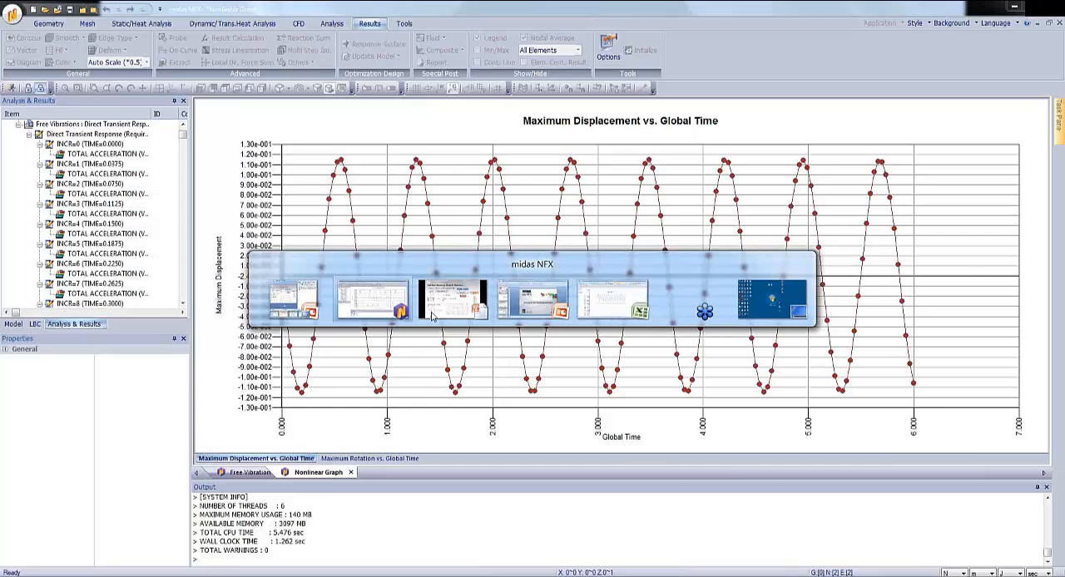
{"action": "key", "text": "alt+Tab"}
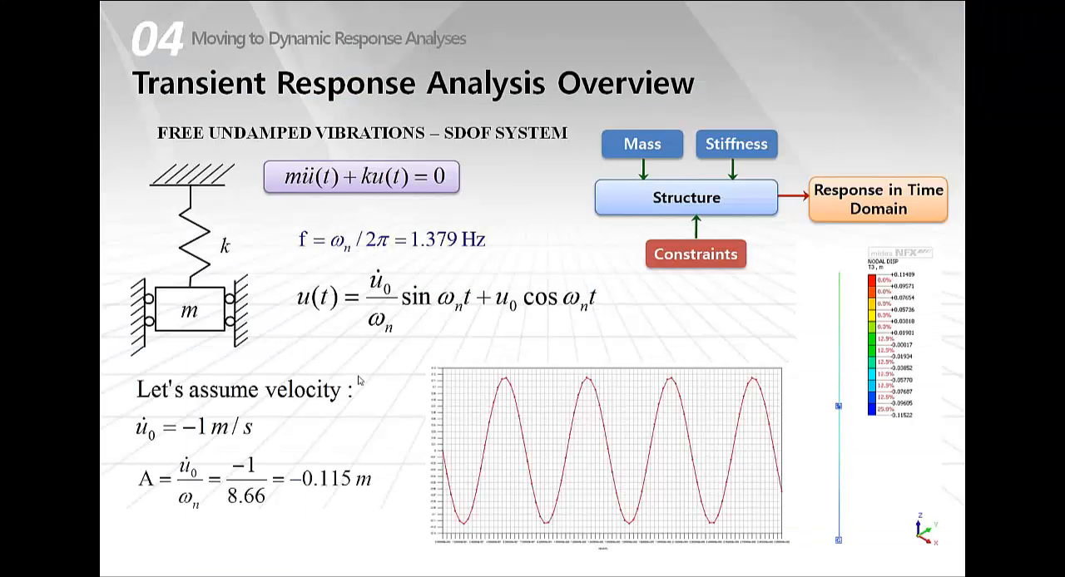
{"action": "left_click", "coordinate": [359, 376]}
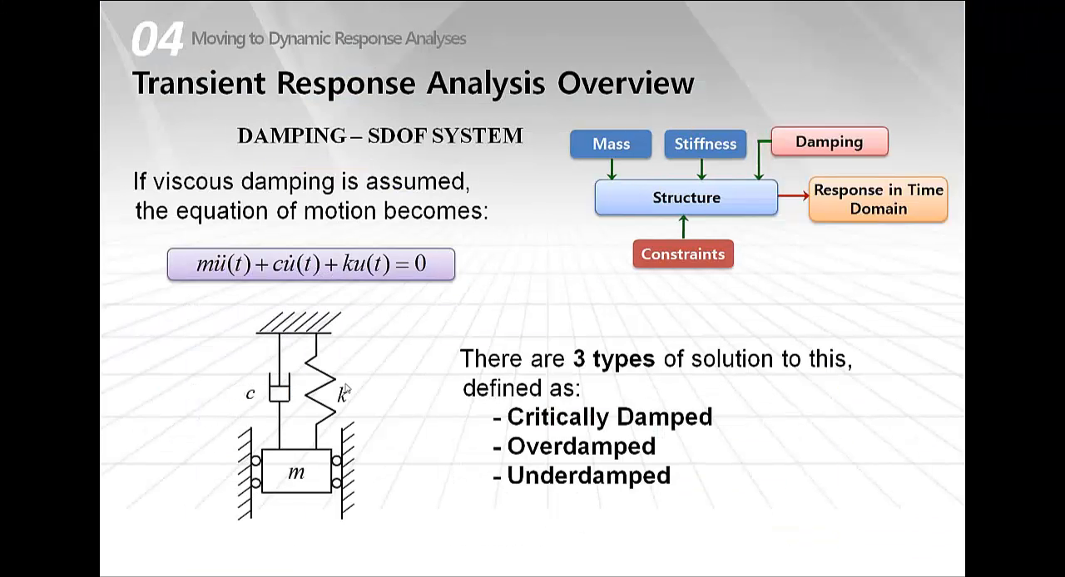
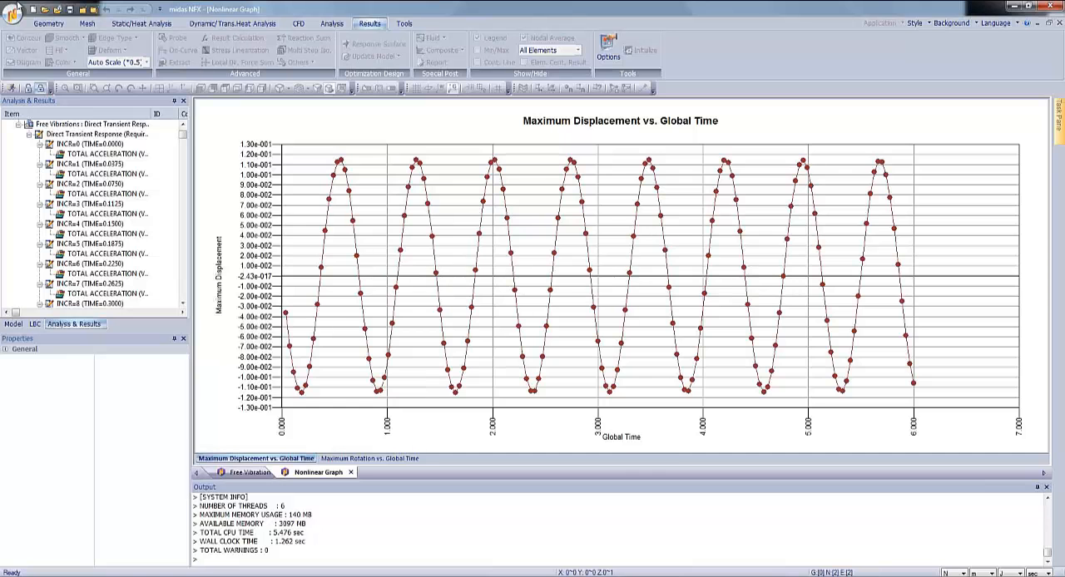
Close the displacement graph and save a copy of the model as ENforced Damped Vibrations on the Desktop.
{"action": "left_click", "coordinate": [351, 474]}
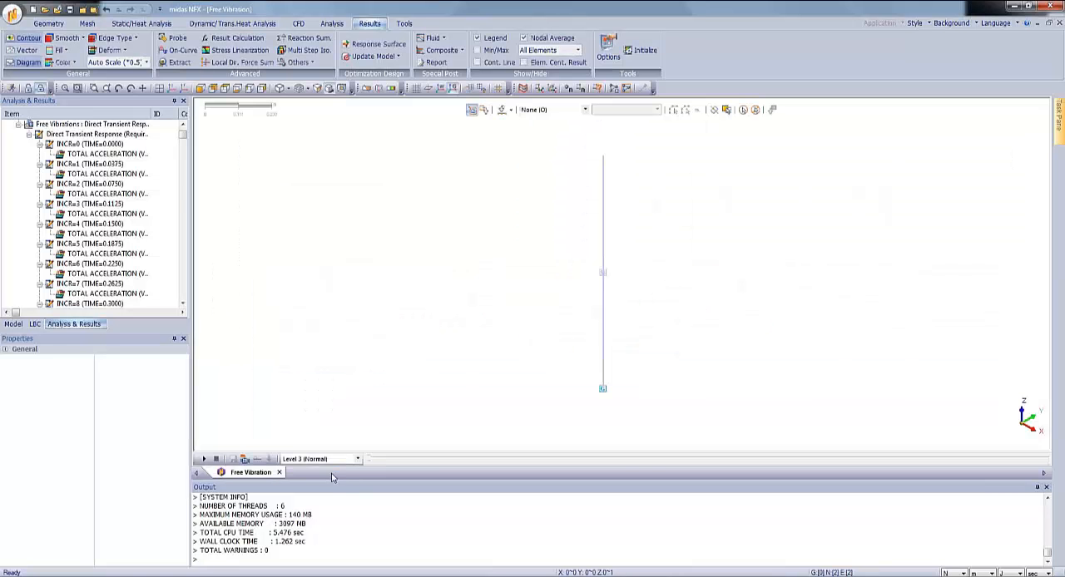
{"action": "left_click", "coordinate": [13, 323]}
{"action": "left_click", "coordinate": [12, 16]}
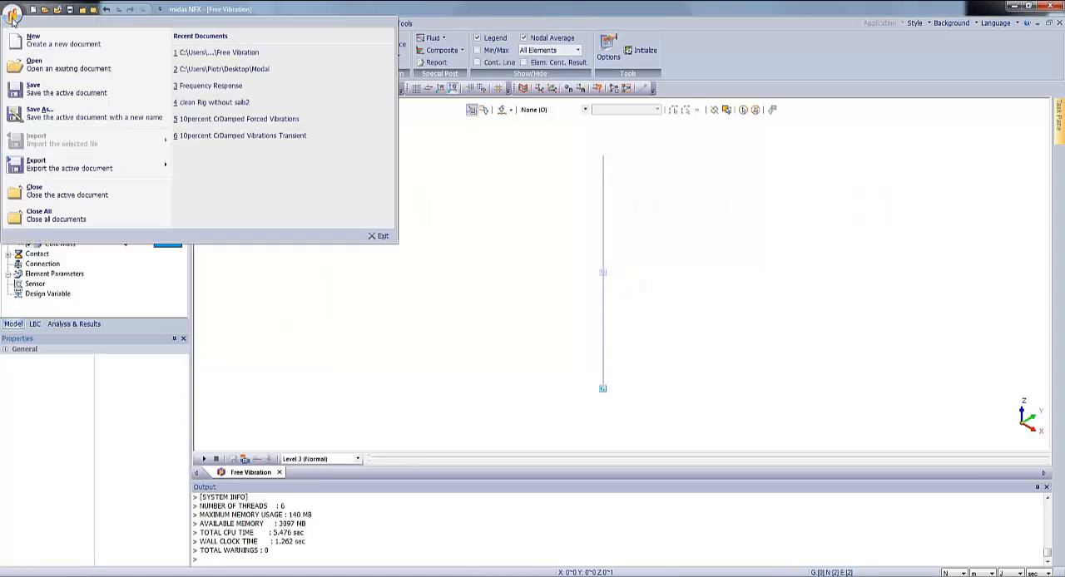
{"action": "left_click", "coordinate": [83, 116]}
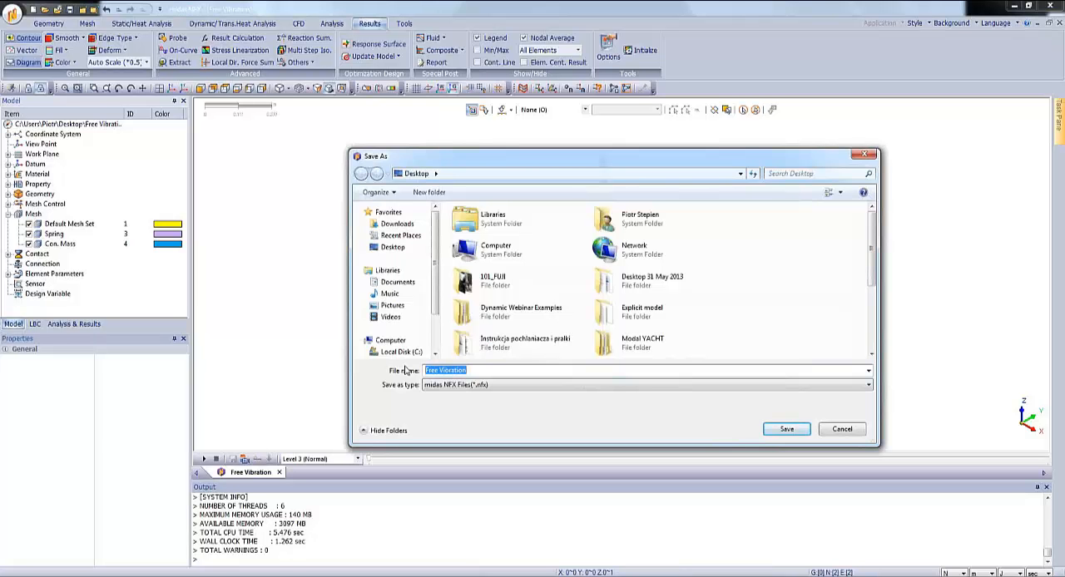
{"action": "type", "text": "ENforced Damped Vibration"}
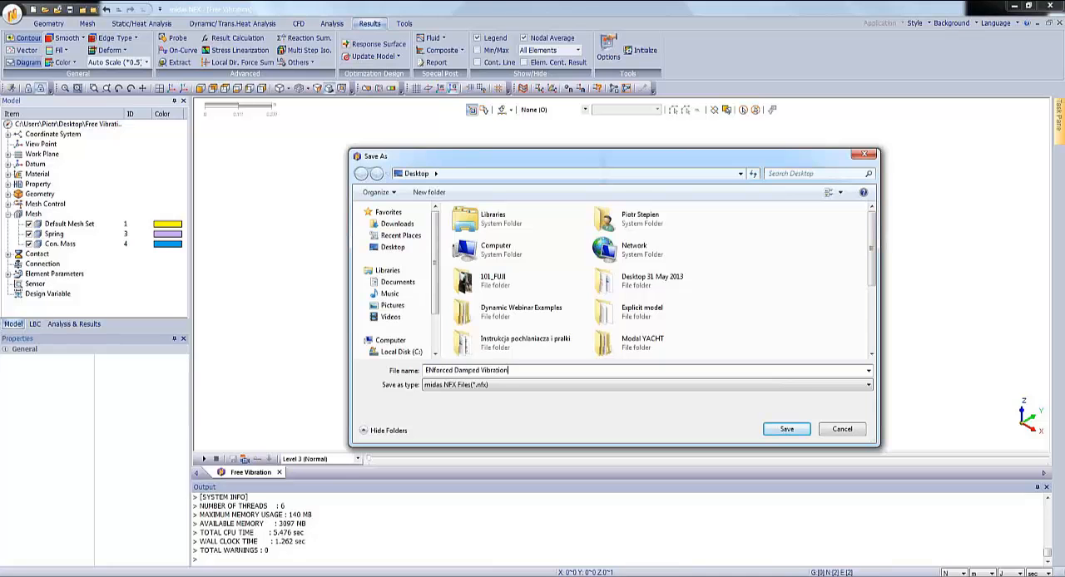
{"action": "type", "text": "s"}
{"action": "left_click", "coordinate": [787, 427]}
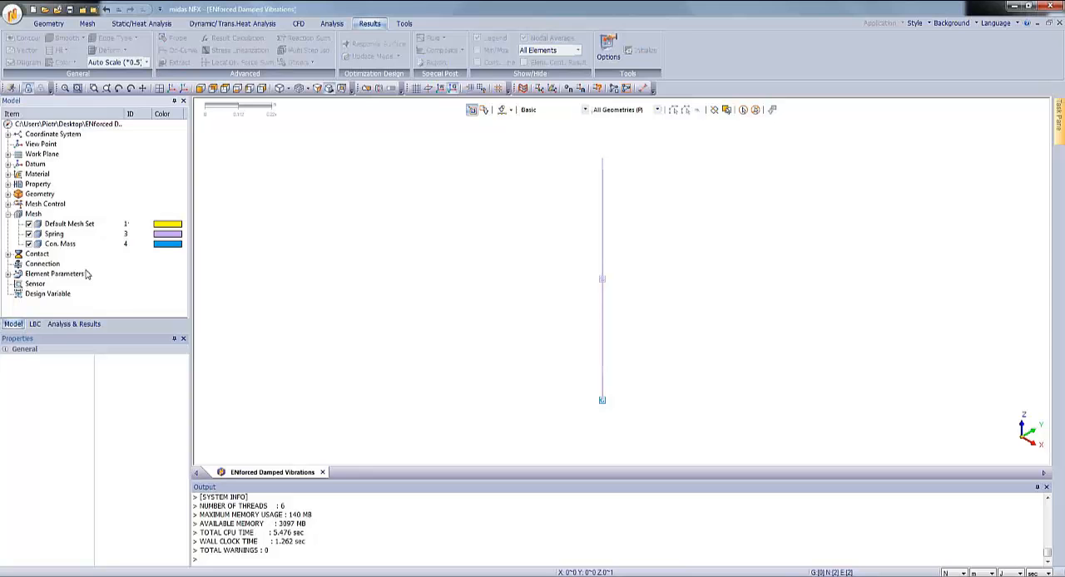
Define a 2-point Damper element from the spring's upper node to its lower mass node, with DOF Tz at both nodes.
{"action": "left_click", "coordinate": [87, 25]}
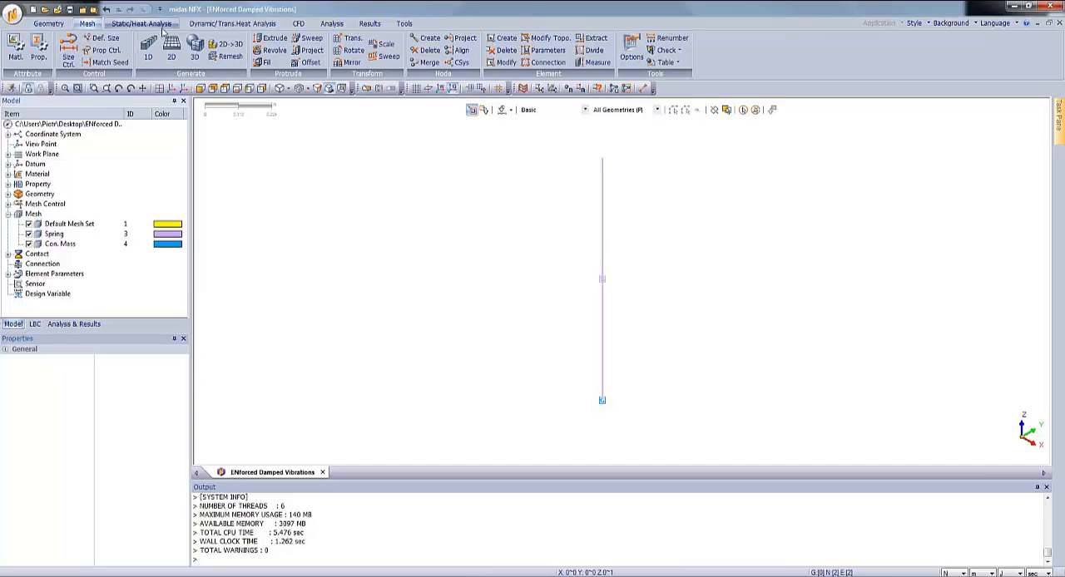
{"action": "left_click", "coordinate": [504, 38]}
{"action": "left_click_drag", "start_coordinate": [103, 101], "coordinate": [391, 141]}
{"action": "left_click", "coordinate": [378, 164]}
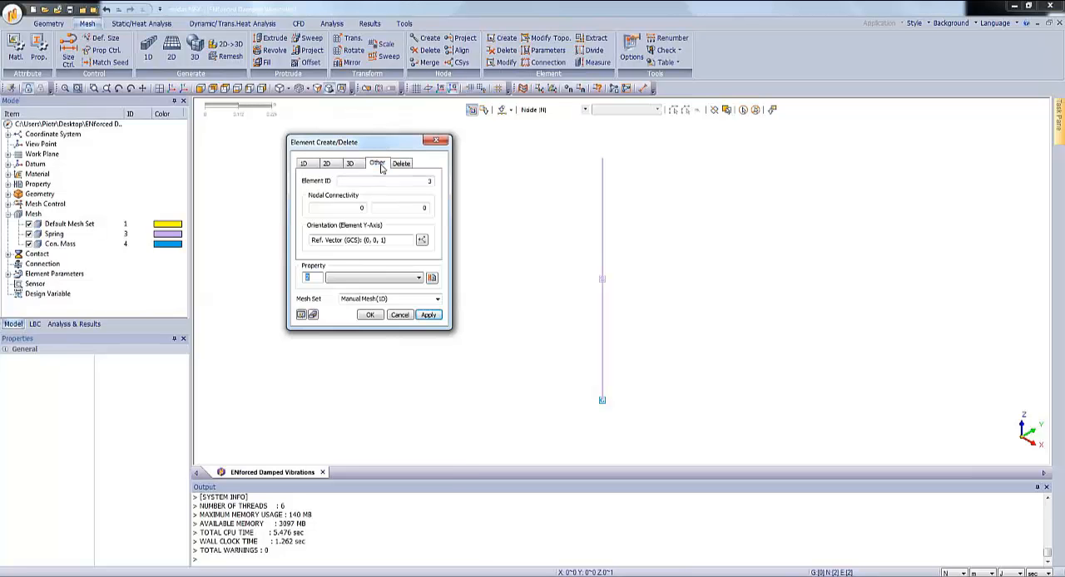
{"action": "left_click", "coordinate": [348, 183]}
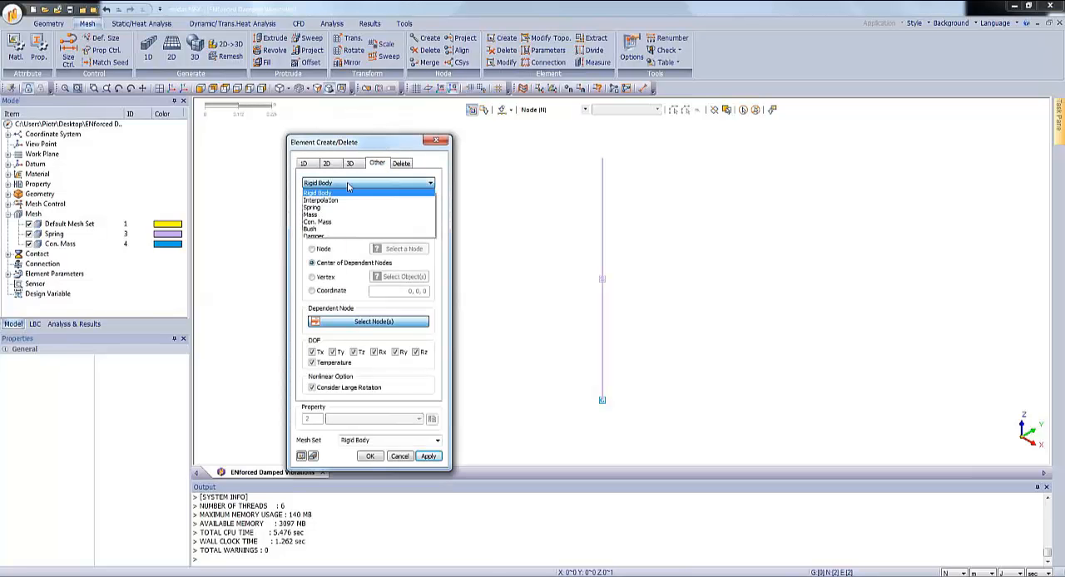
{"action": "left_click", "coordinate": [343, 238]}
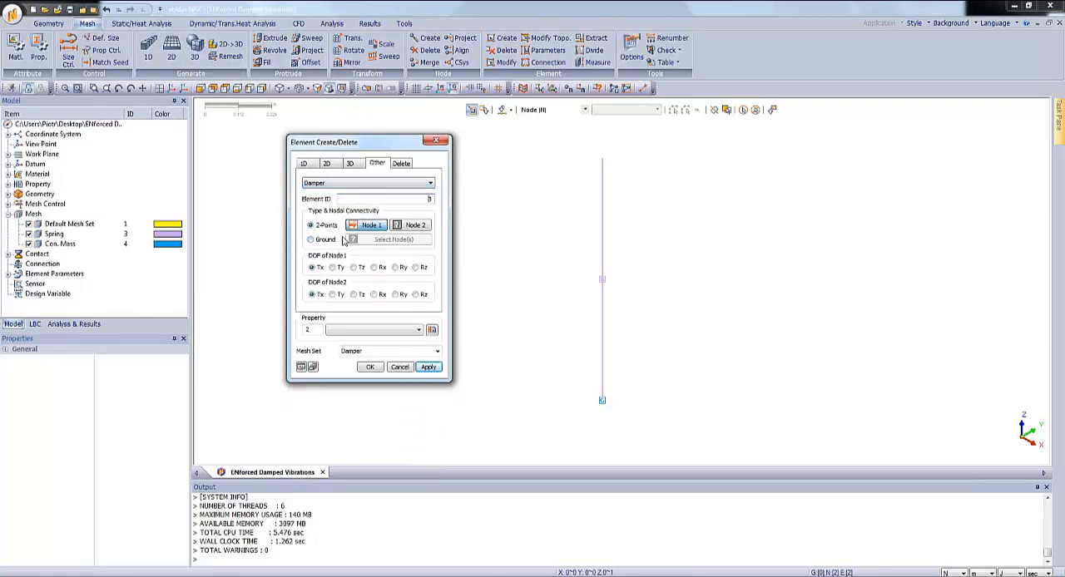
{"action": "left_click", "coordinate": [602, 158]}
{"action": "left_click", "coordinate": [602, 403]}
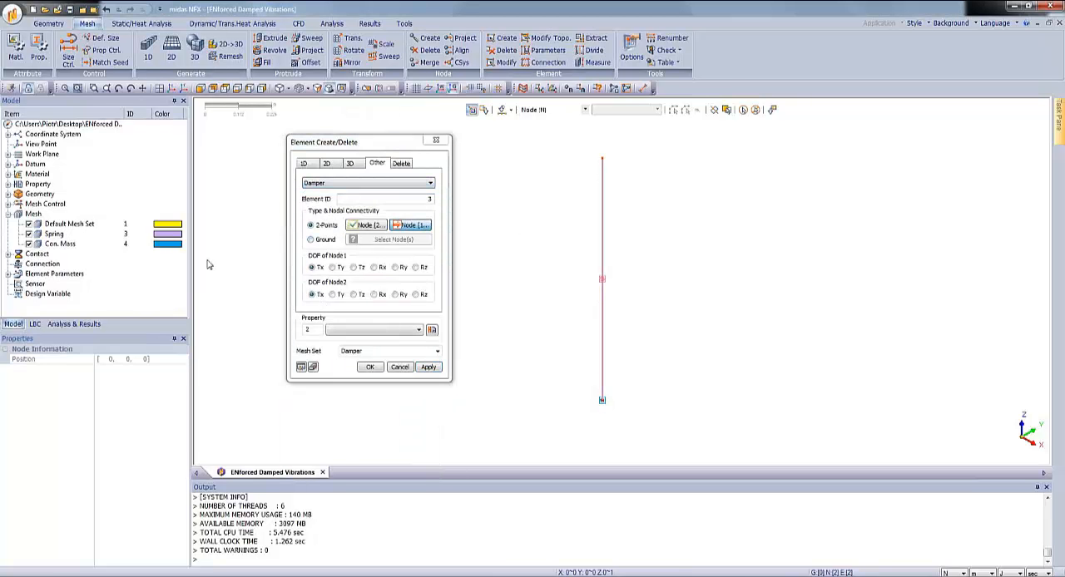
{"action": "left_click", "coordinate": [354, 267]}
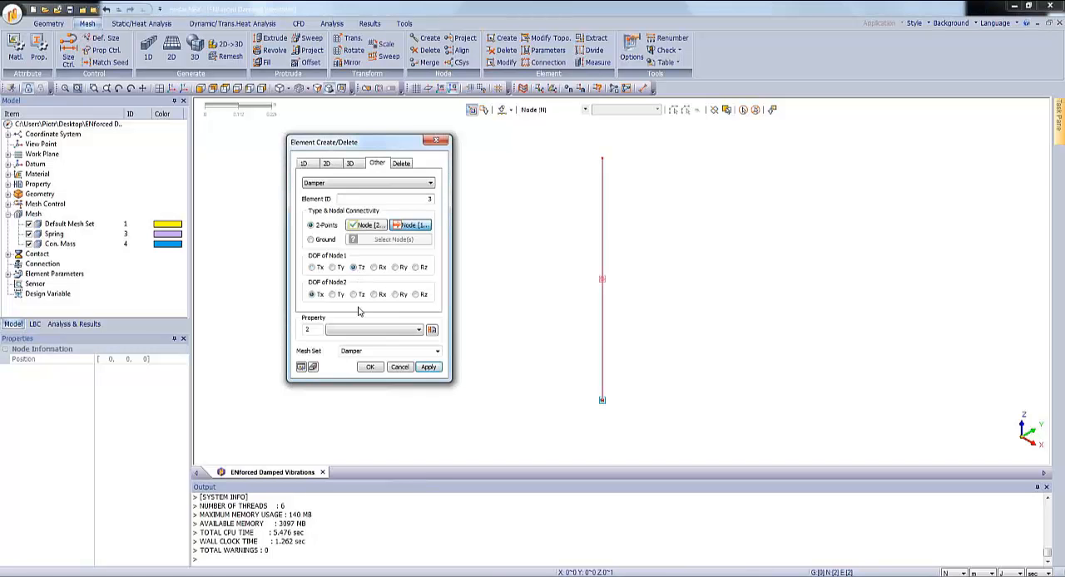
{"action": "left_click", "coordinate": [354, 295]}
Create a damper property with a damper value of 1.464 and create the Damper element with it.
{"action": "left_click", "coordinate": [432, 329]}
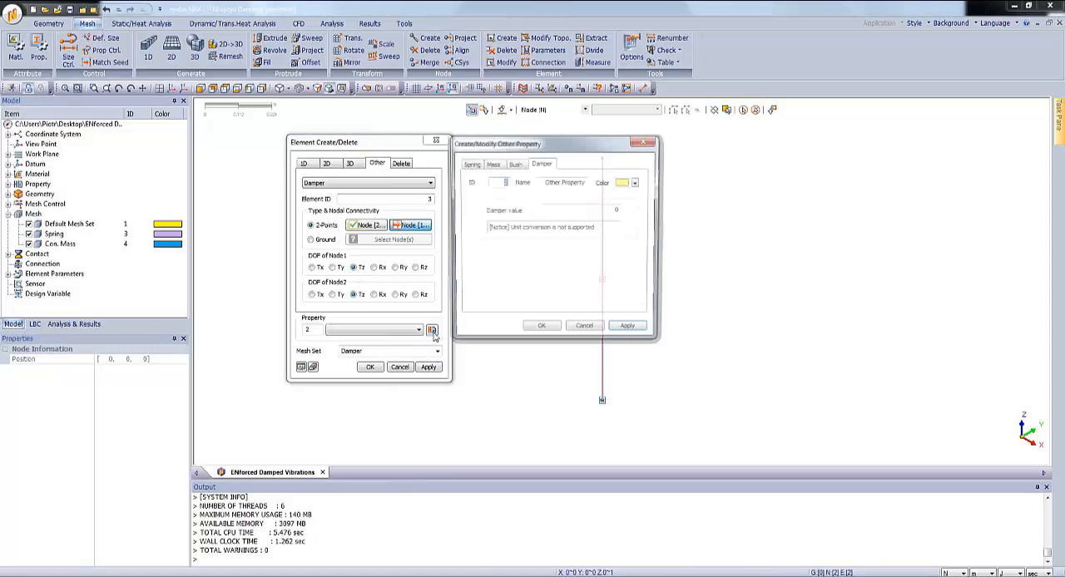
{"action": "double_click", "coordinate": [613, 210]}
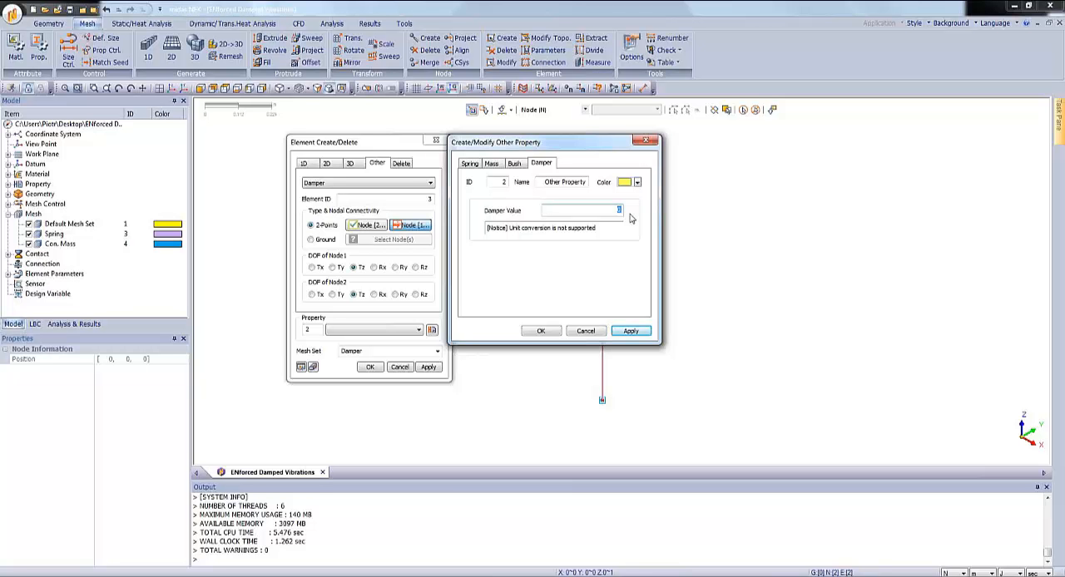
{"action": "type", "text": "1"}
{"action": "type", "text": ".4"}
{"action": "type", "text": "64"}
{"action": "left_click", "coordinate": [542, 332]}
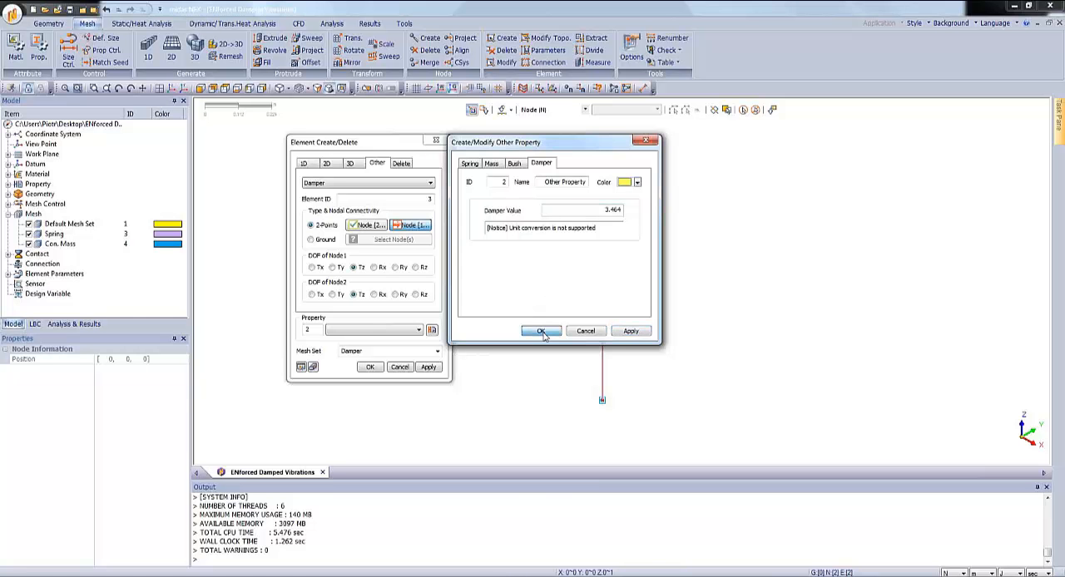
{"action": "left_click", "coordinate": [371, 368]}
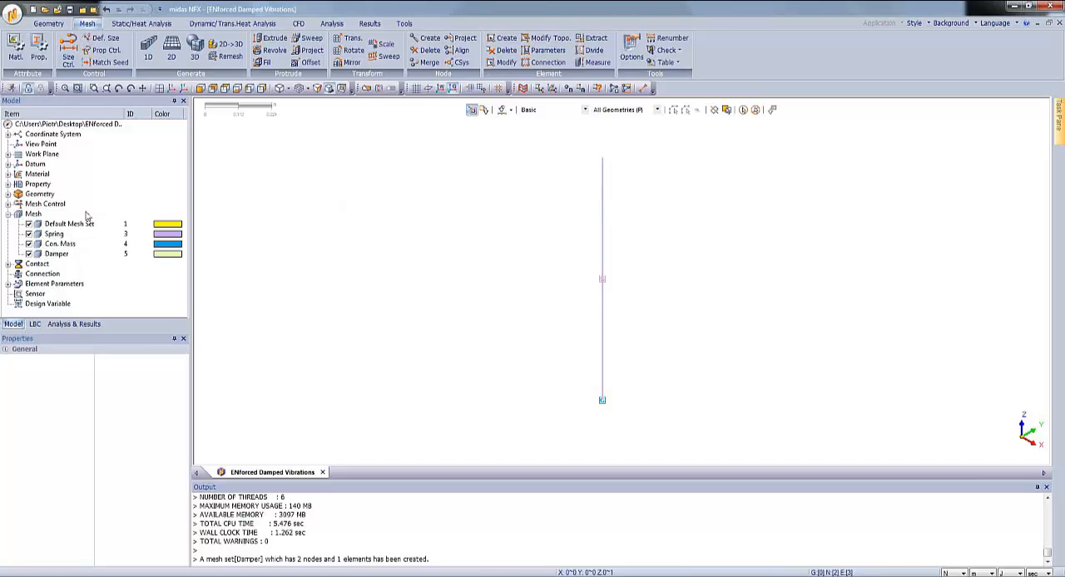
Start a Time Dependent Nodal Force under Dynamic Load and open a new time function for it.
{"action": "left_click", "coordinate": [37, 327]}
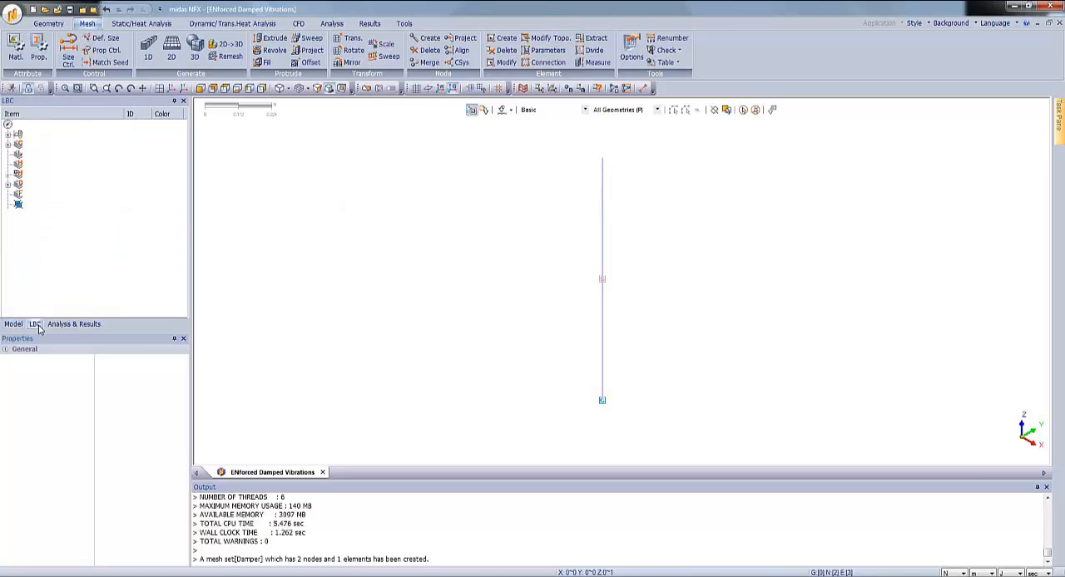
{"action": "left_click", "coordinate": [8, 185]}
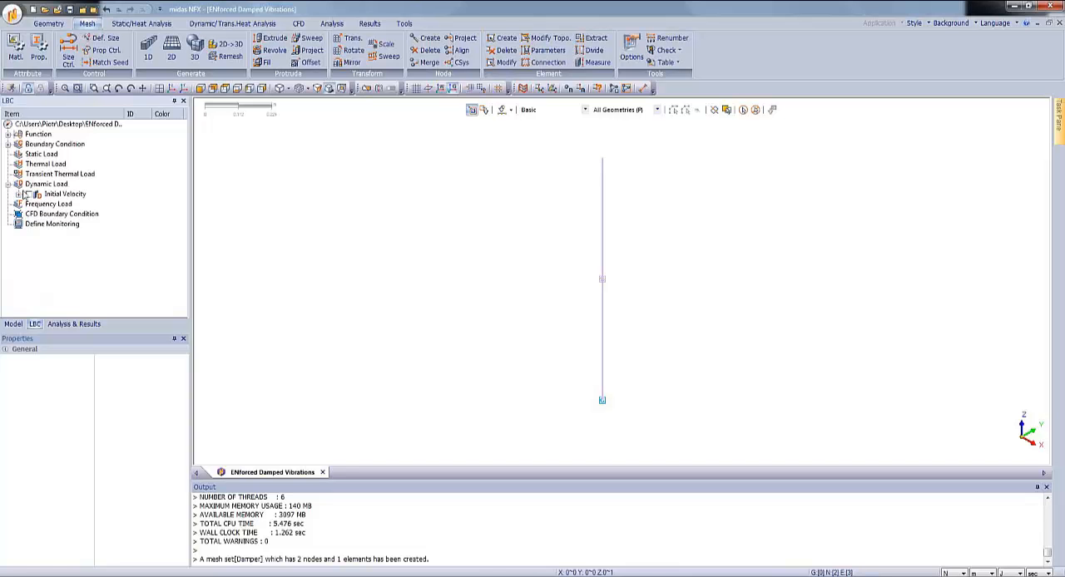
{"action": "right_click", "coordinate": [33, 185]}
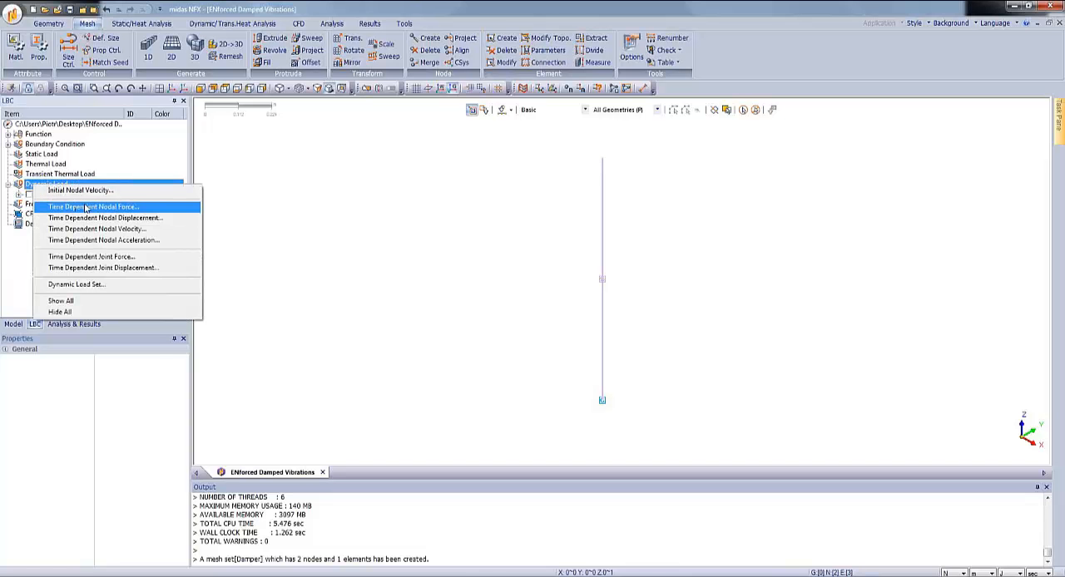
{"action": "left_click", "coordinate": [88, 207]}
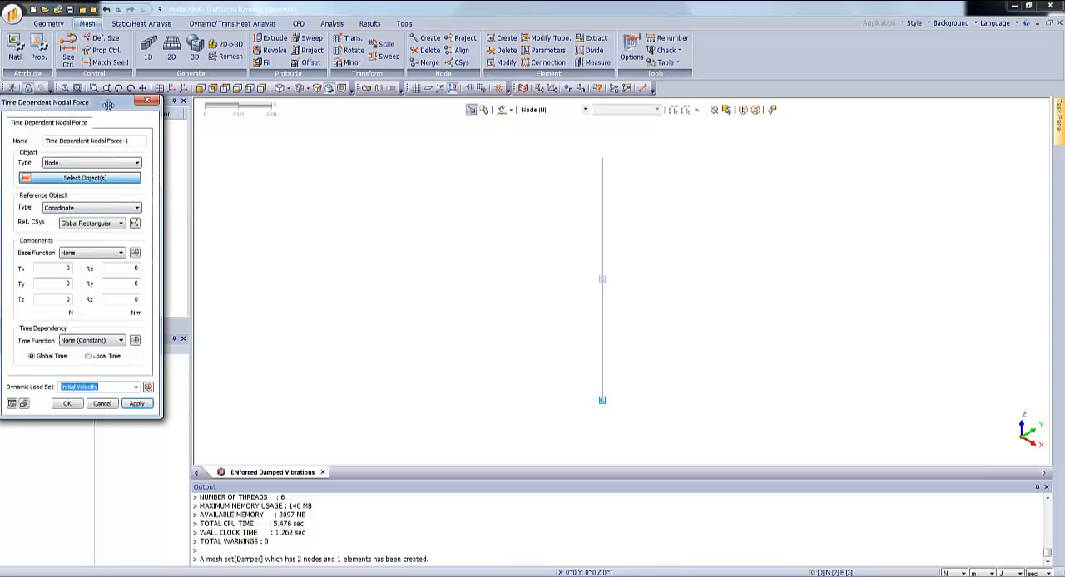
{"action": "left_click_drag", "start_coordinate": [108, 103], "coordinate": [386, 120]}
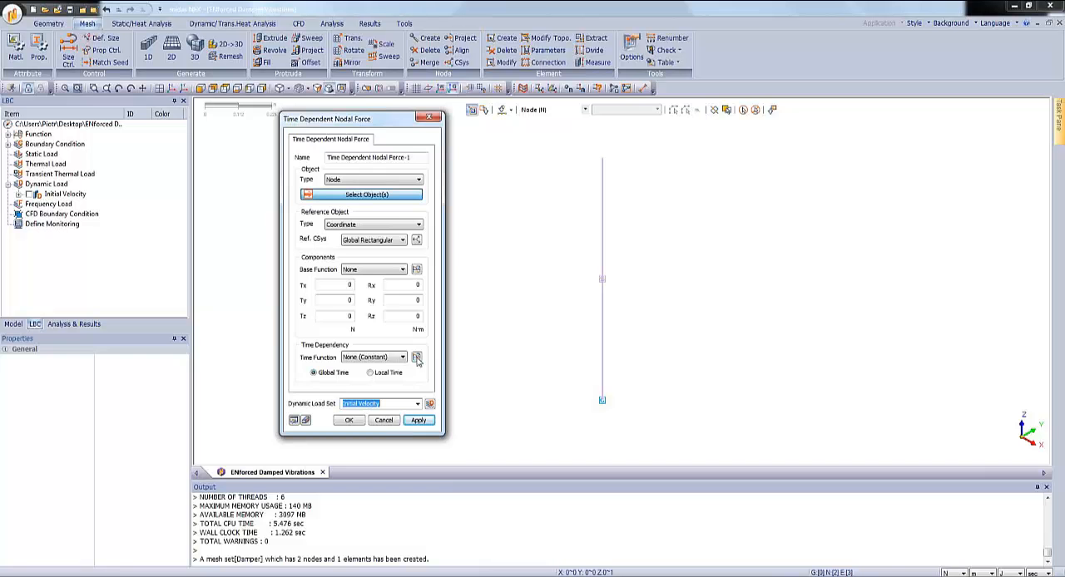
{"action": "left_click", "coordinate": [417, 357]}
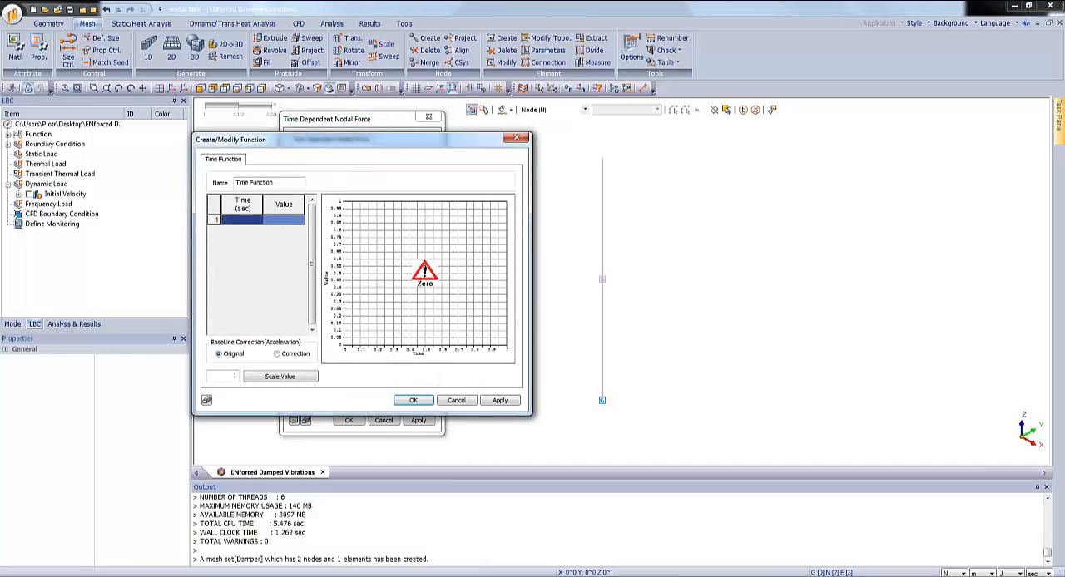
Copy the time and force columns from row 9 down in Excel's Force Generation workbook into the midas NFX time function table.
{"action": "key", "text": "alt+Tab"}
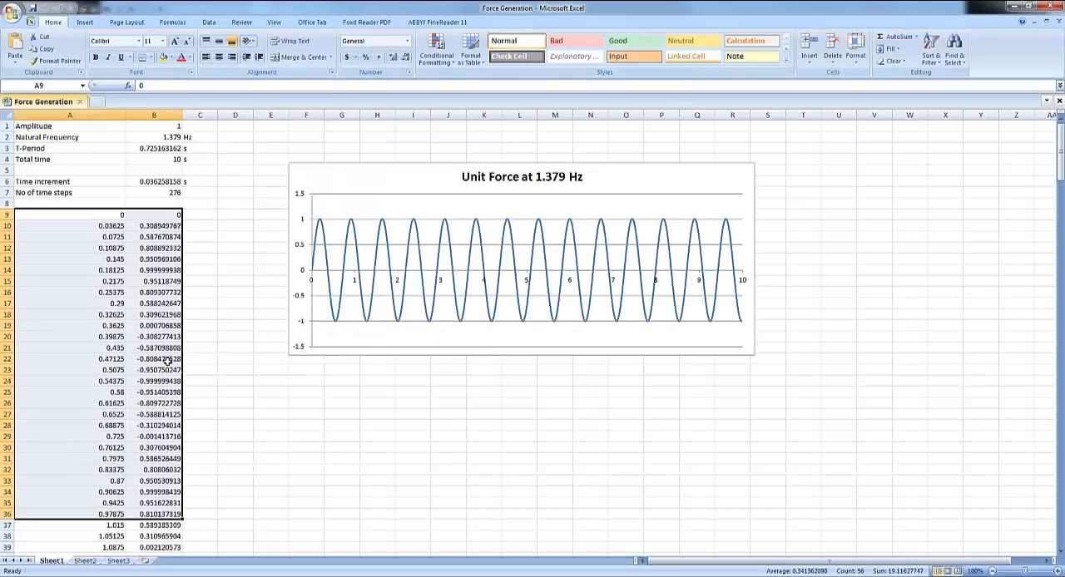
{"action": "left_click", "coordinate": [114, 213]}
{"action": "left_click_drag", "start_coordinate": [114, 214], "coordinate": [154, 532]}
{"action": "right_click", "coordinate": [123, 419]}
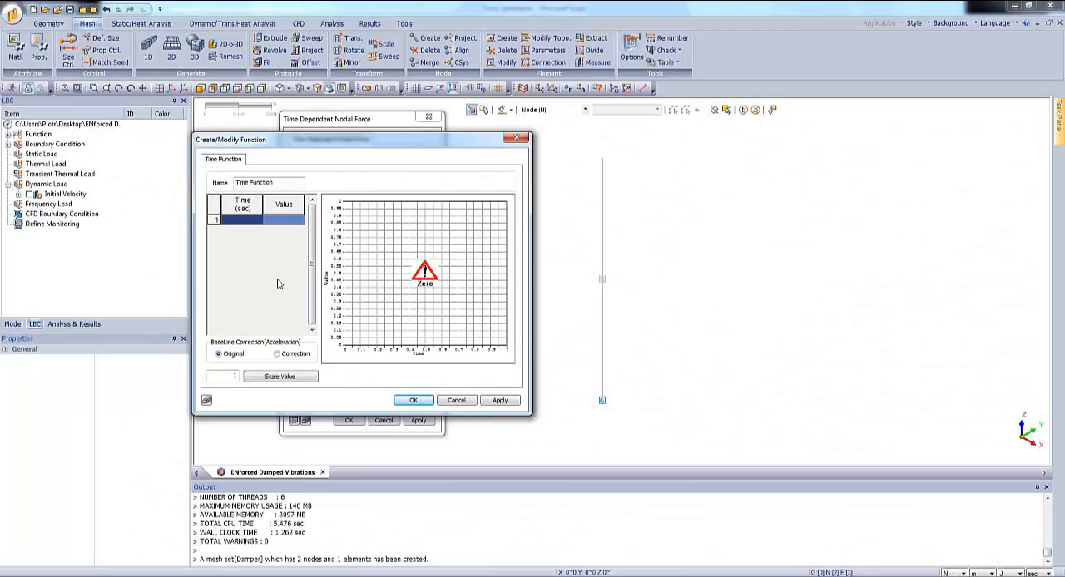
{"action": "key", "text": "ctrl+v"}
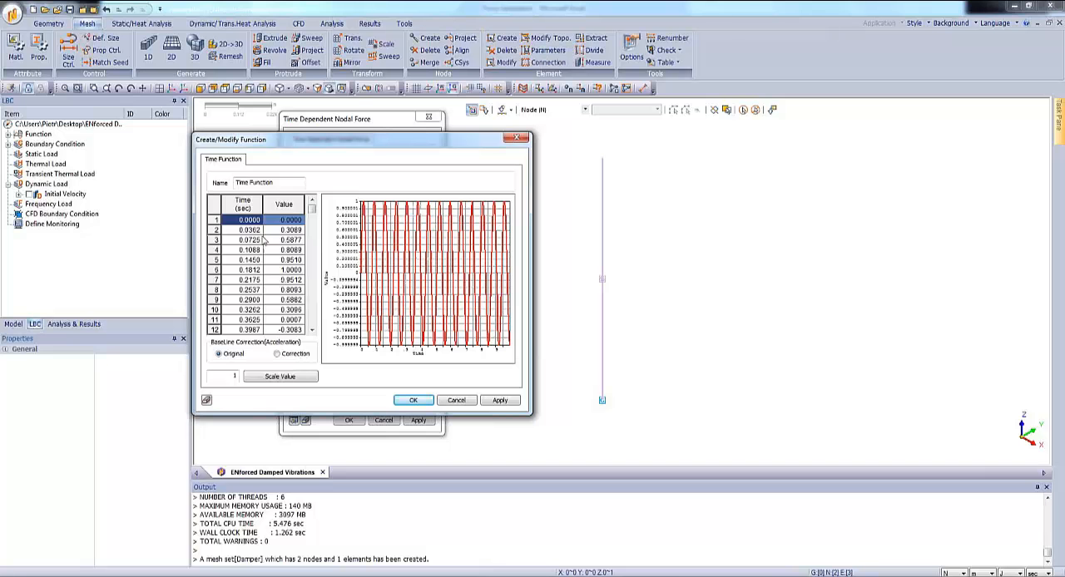
Name the time function Force at Natural Frequency and create it.
{"action": "left_click_drag", "start_coordinate": [282, 182], "coordinate": [185, 185]}
{"action": "type", "text": "Force at Natural Freq"}
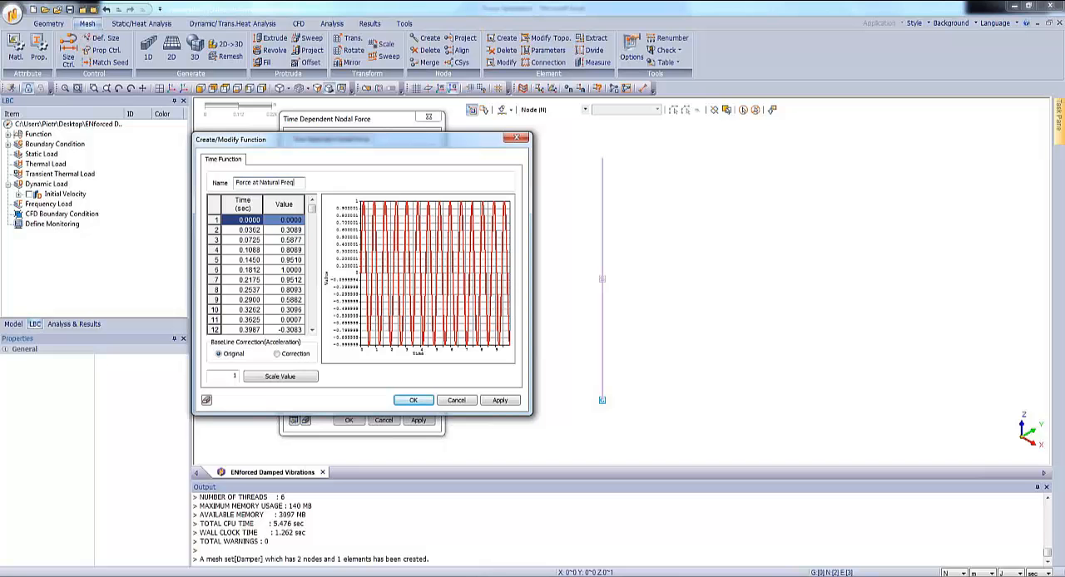
{"action": "type", "text": "uency"}
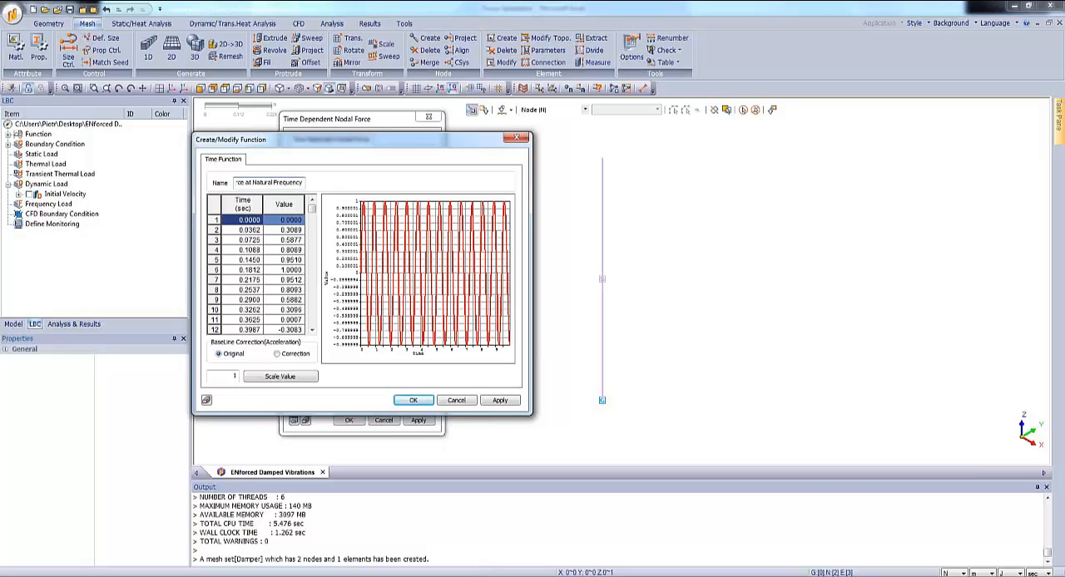
{"action": "left_click", "coordinate": [415, 400]}
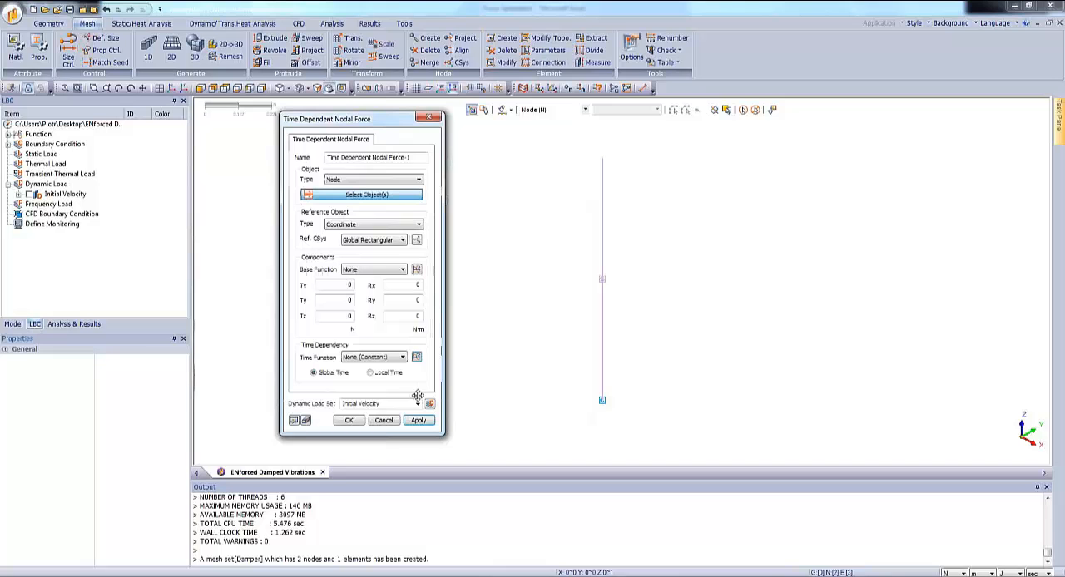
Apply the time dependent nodal force to the lower mass node with Tz -1 N in a dynamic load set named Load.
{"action": "left_click", "coordinate": [601, 402]}
{"action": "left_click", "coordinate": [337, 317]}
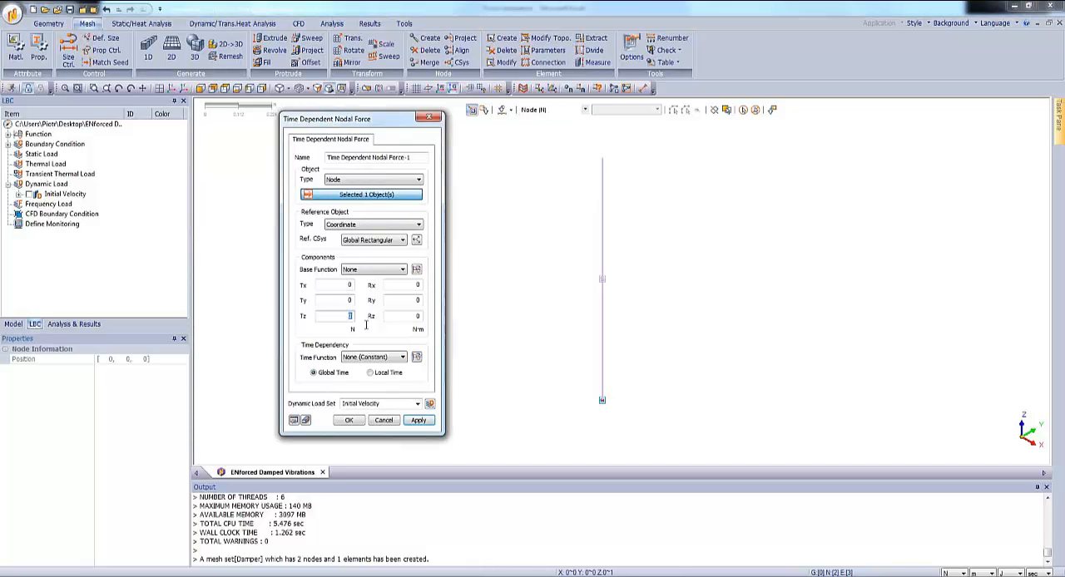
{"action": "type", "text": "-1"}
{"action": "left_click", "coordinate": [398, 403]}
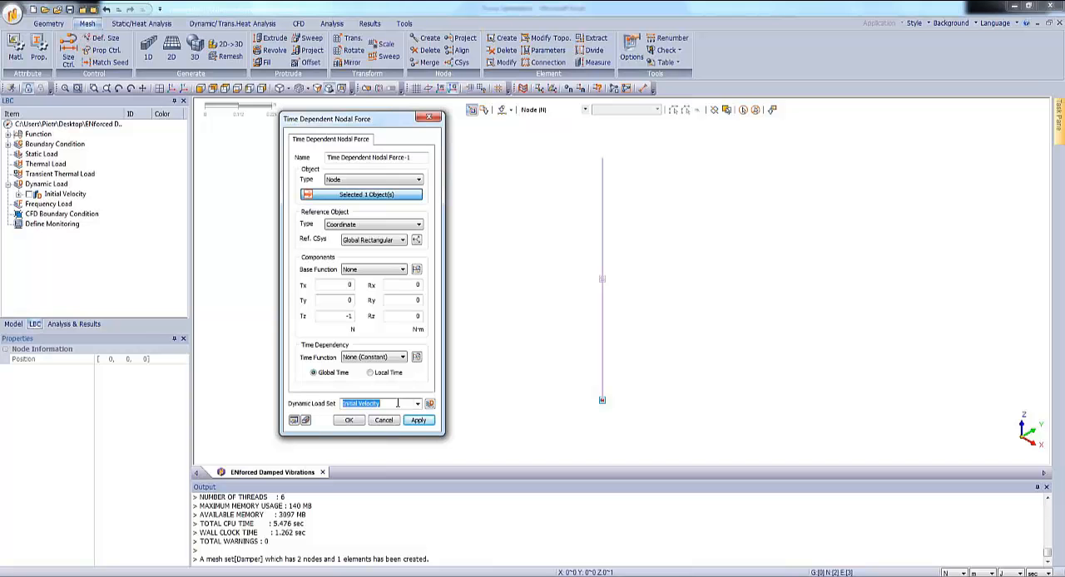
{"action": "type", "text": "Load"}
{"action": "left_click", "coordinate": [348, 420]}
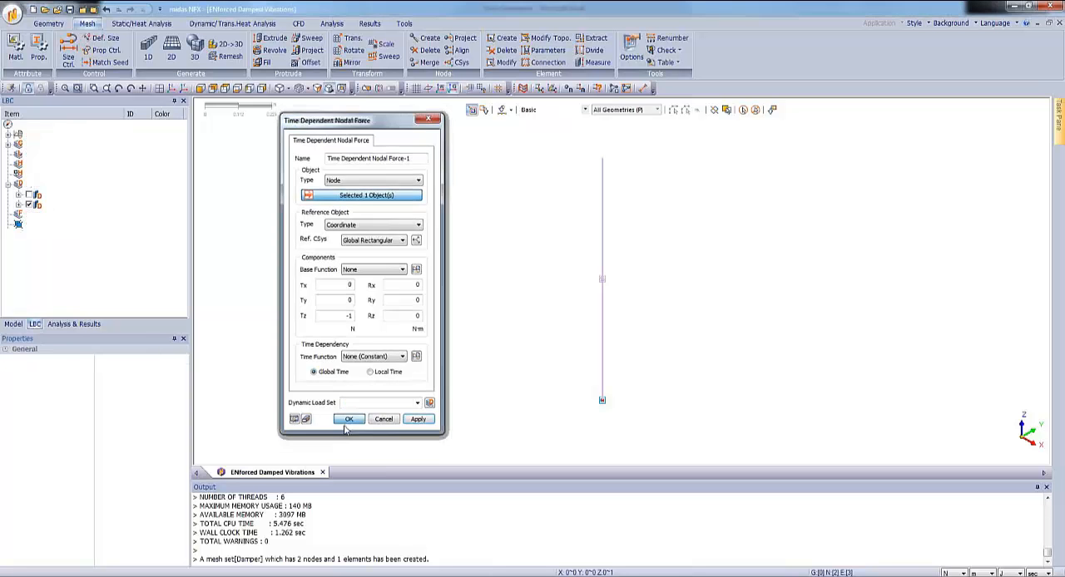
Delete the existing Free Vibrations analysis case from the model.
{"action": "left_click", "coordinate": [71, 324]}
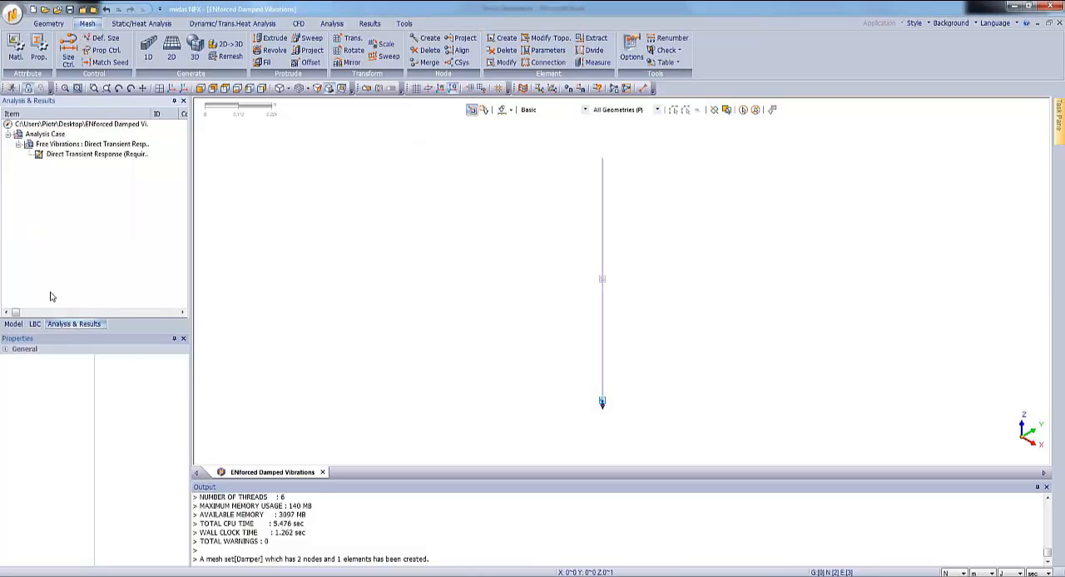
{"action": "right_click", "coordinate": [52, 146]}
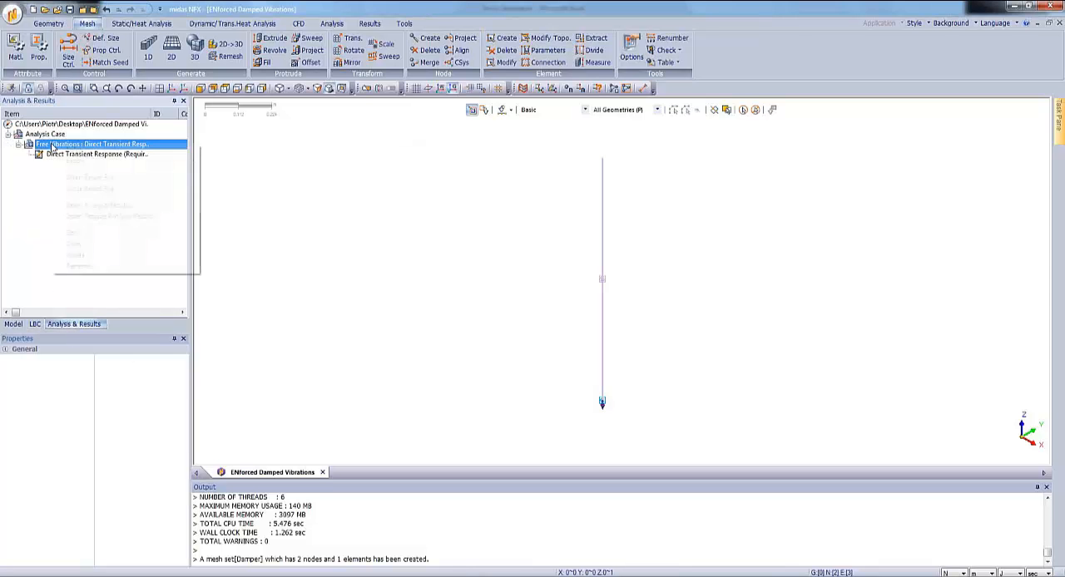
{"action": "left_click", "coordinate": [81, 256]}
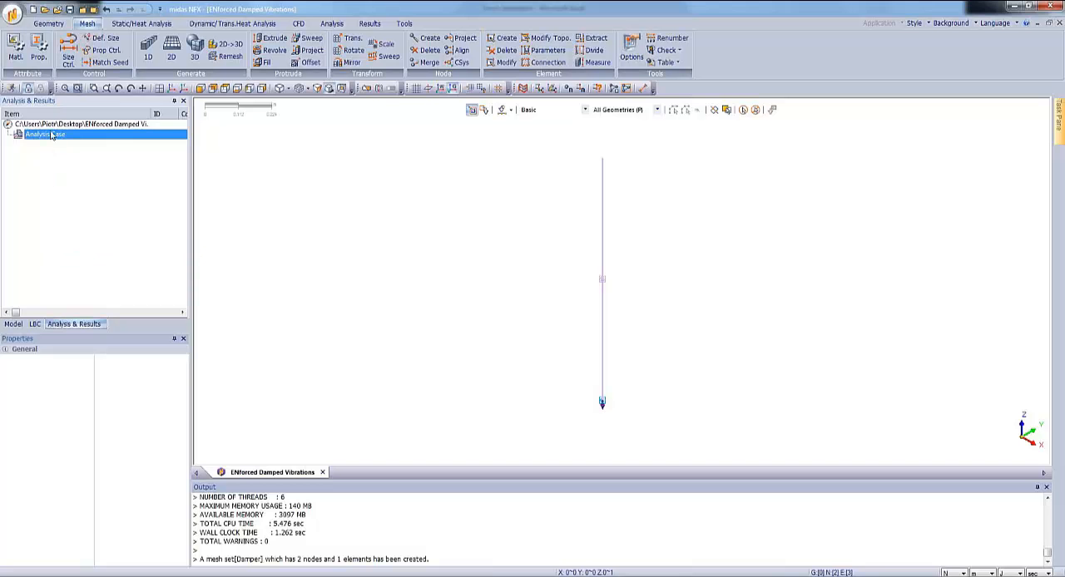
Add an analysis case titled Tr with the Direct Transient Response solution type and only Load as its subcase dynamic load.
{"action": "right_click", "coordinate": [51, 136]}
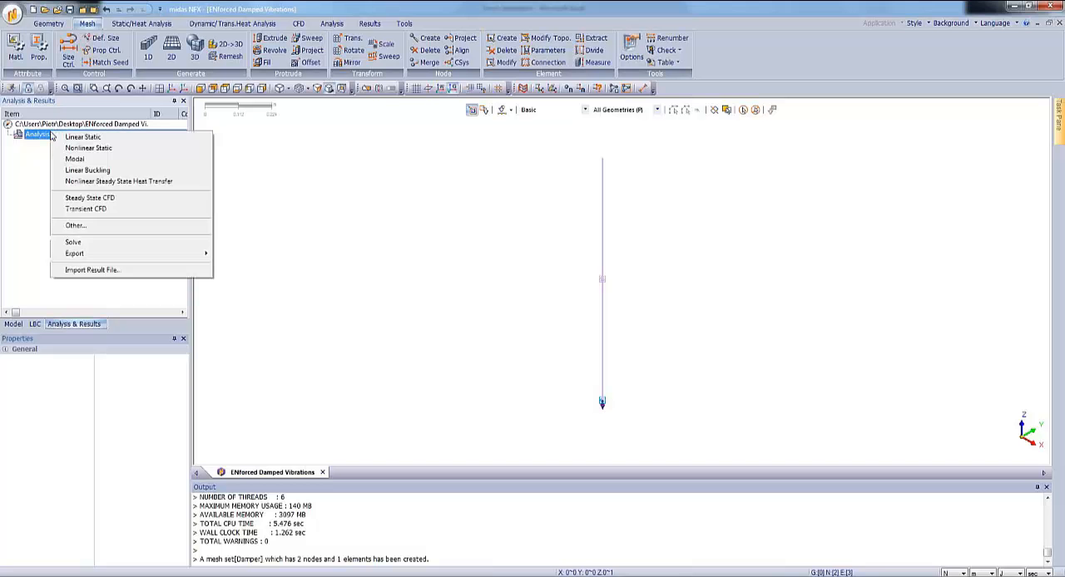
{"action": "left_click", "coordinate": [88, 227]}
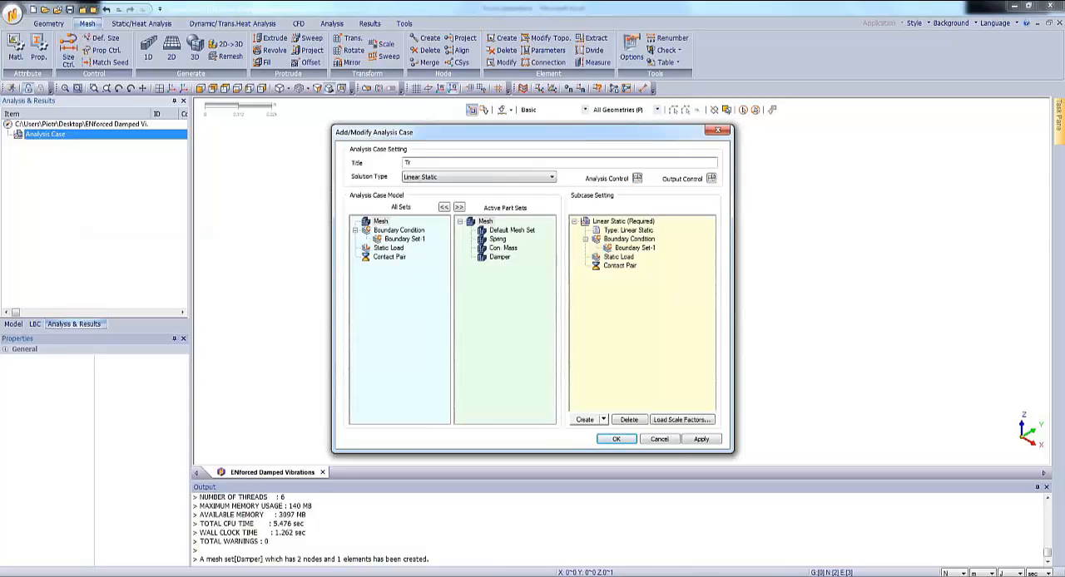
{"action": "left_click", "coordinate": [507, 178]}
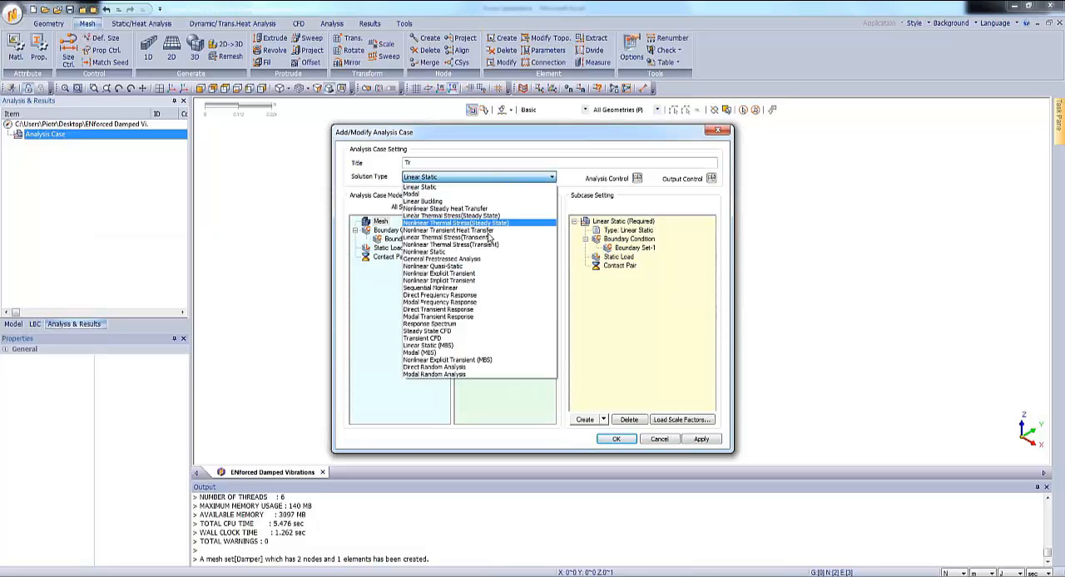
{"action": "left_click", "coordinate": [467, 310]}
{"action": "left_click_drag", "start_coordinate": [621, 266], "coordinate": [398, 321]}
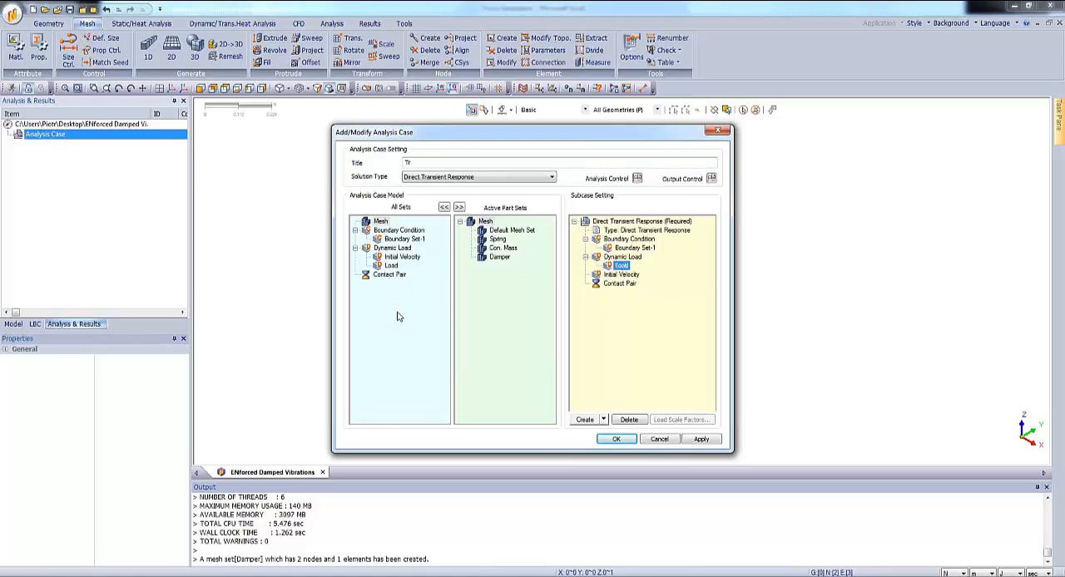
Open the time step definition in the direct transient response subcase control and name the new entry Time Range.
{"action": "left_click", "coordinate": [653, 222]}
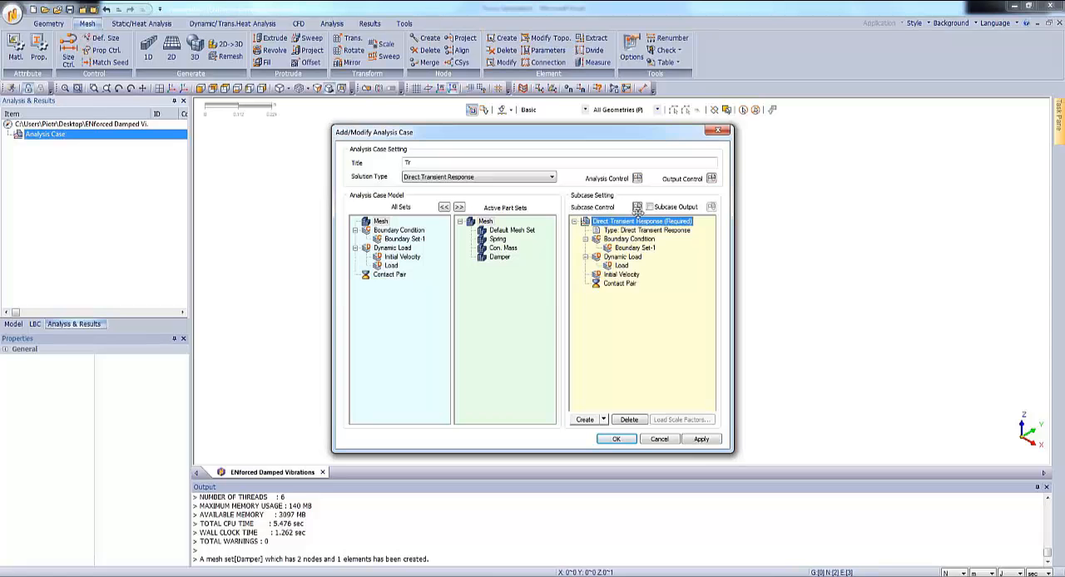
{"action": "left_click", "coordinate": [638, 208]}
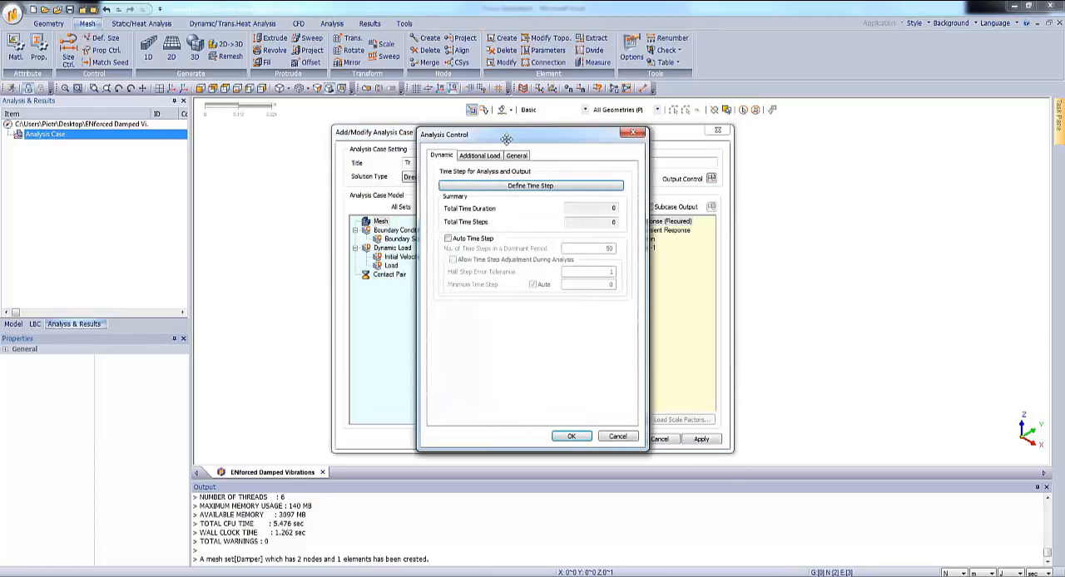
{"action": "left_click_drag", "start_coordinate": [504, 137], "coordinate": [582, 133]}
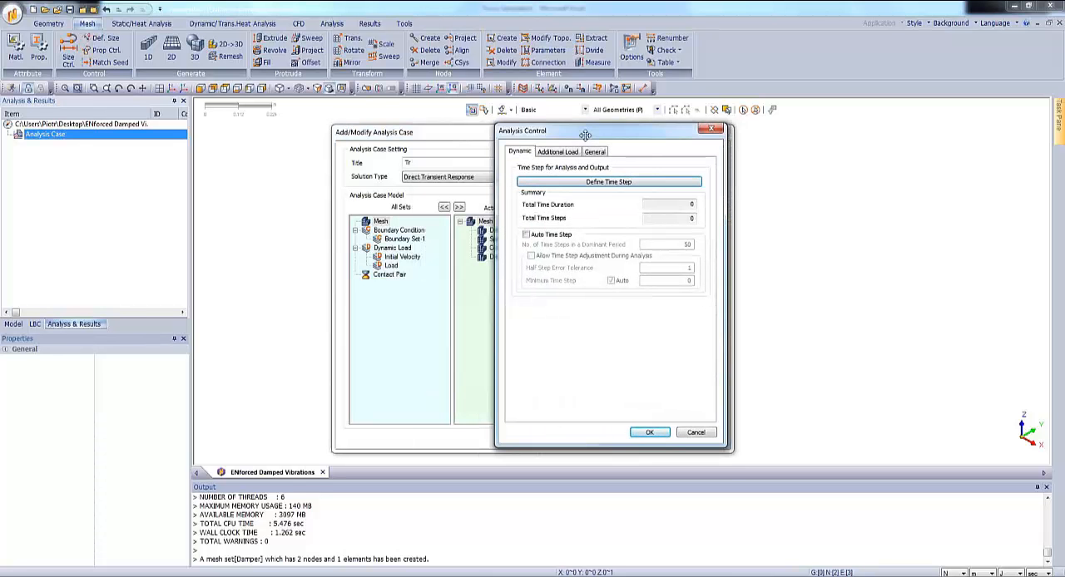
{"action": "left_click", "coordinate": [605, 185]}
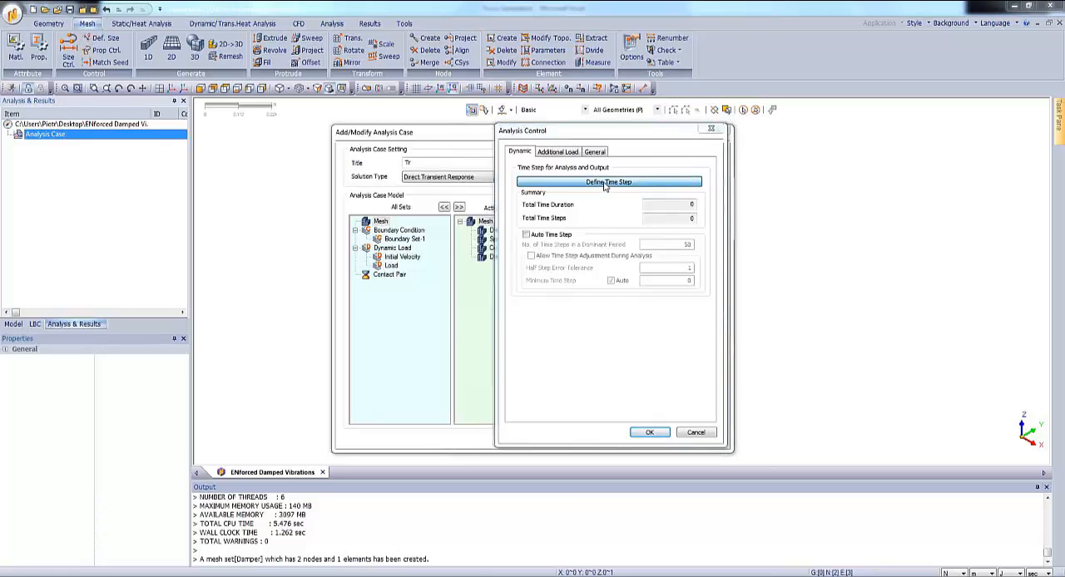
{"action": "type", "text": "Ti"}
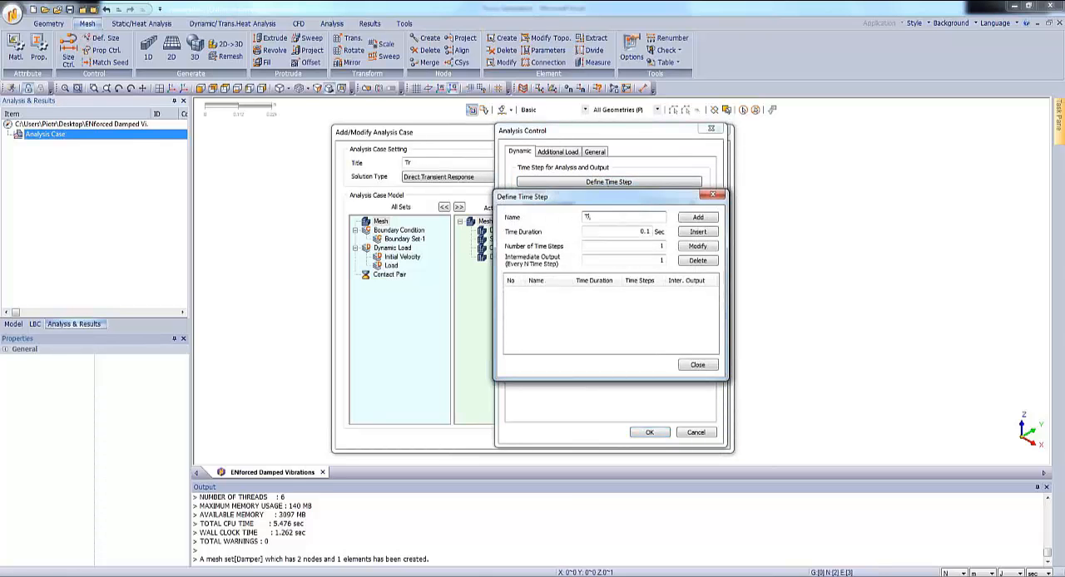
{"action": "type", "text": "me Range"}
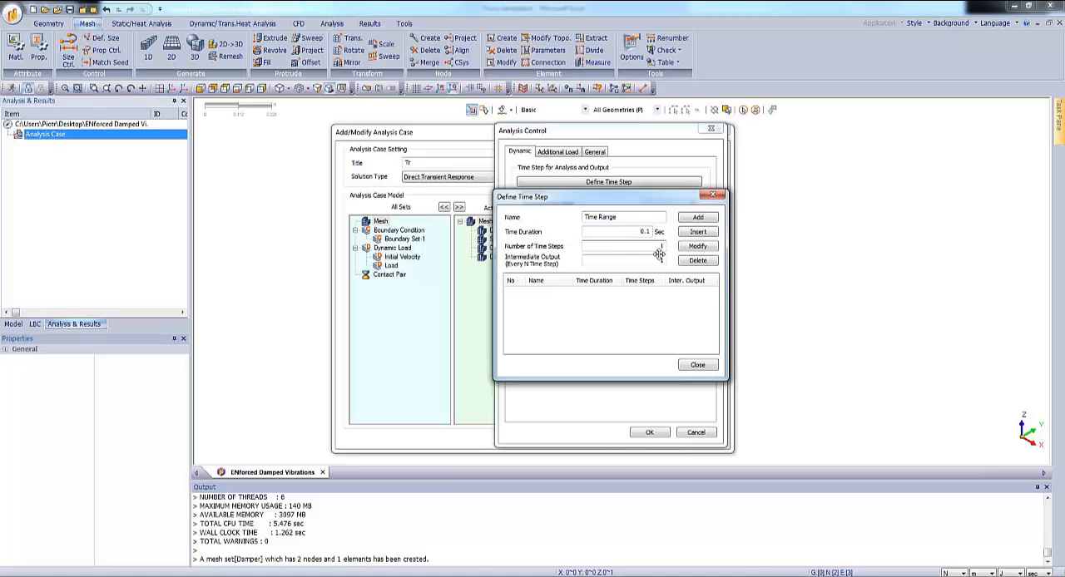
Set the Time Range entry to a 10 s duration with 277 time steps and insert it in the list.
{"action": "left_click_drag", "start_coordinate": [652, 254], "coordinate": [659, 252]}
{"action": "double_click", "coordinate": [652, 229]}
{"action": "type", "text": "10"}
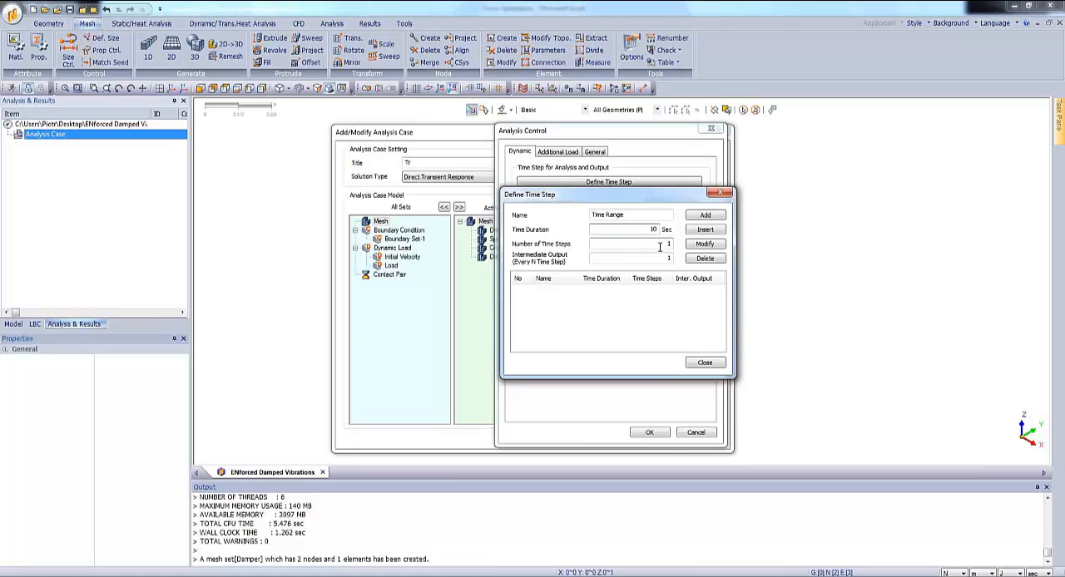
{"action": "double_click", "coordinate": [672, 243]}
{"action": "type", "text": "277"}
{"action": "left_click", "coordinate": [705, 231]}
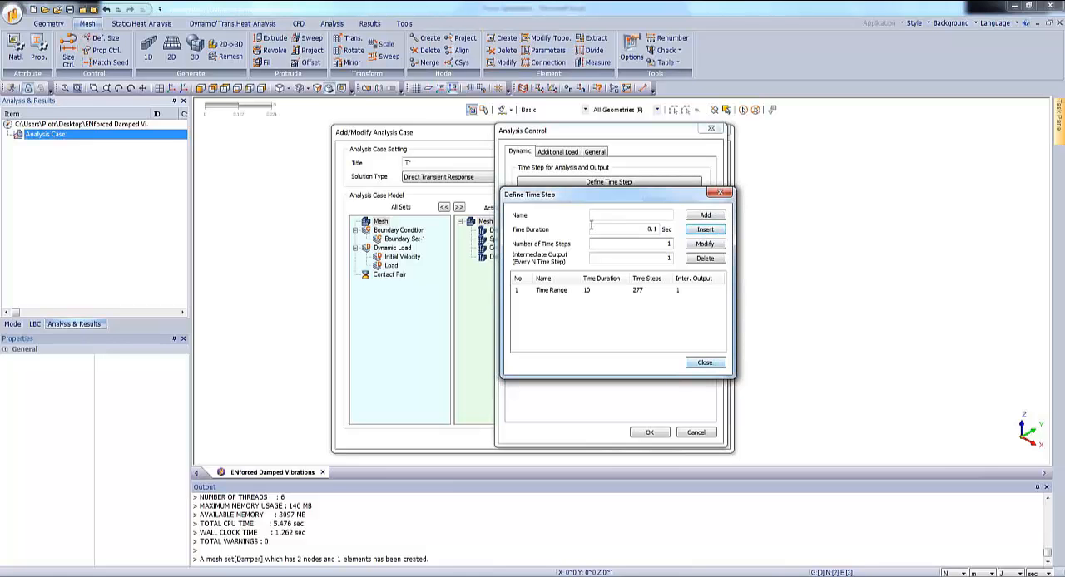
Accept the time step and analysis case settings, and solve the Tr direct transient response case.
{"action": "left_click", "coordinate": [706, 363]}
{"action": "left_click", "coordinate": [647, 434]}
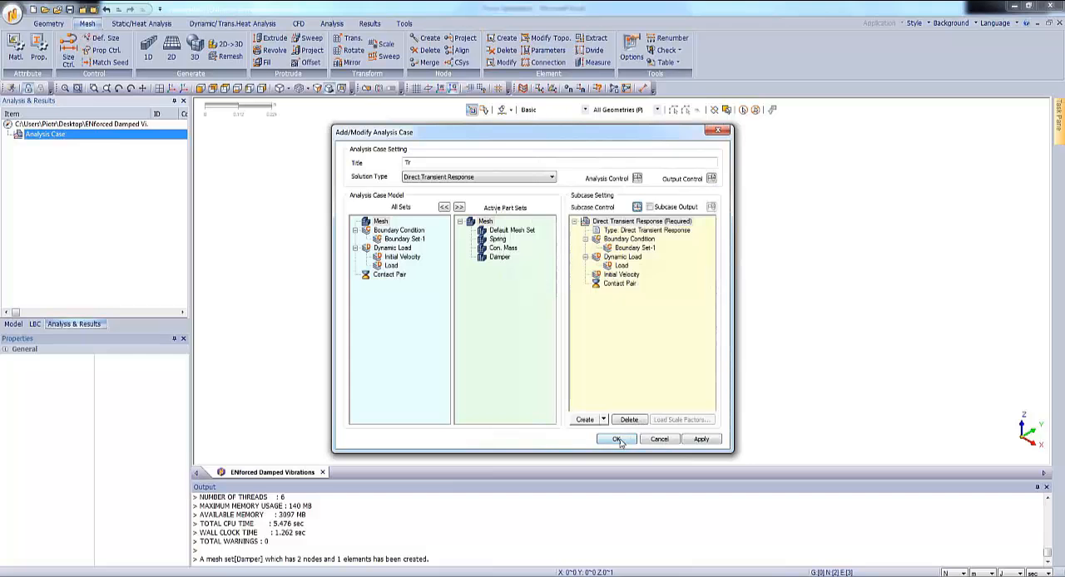
{"action": "left_click", "coordinate": [616, 438]}
{"action": "right_click", "coordinate": [82, 143]}
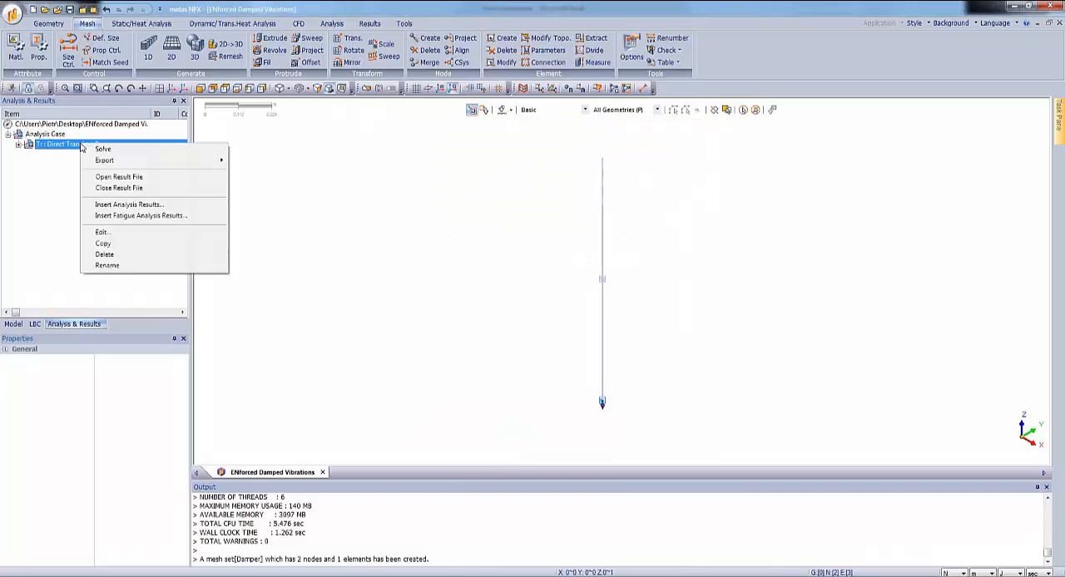
{"action": "left_click", "coordinate": [92, 150]}
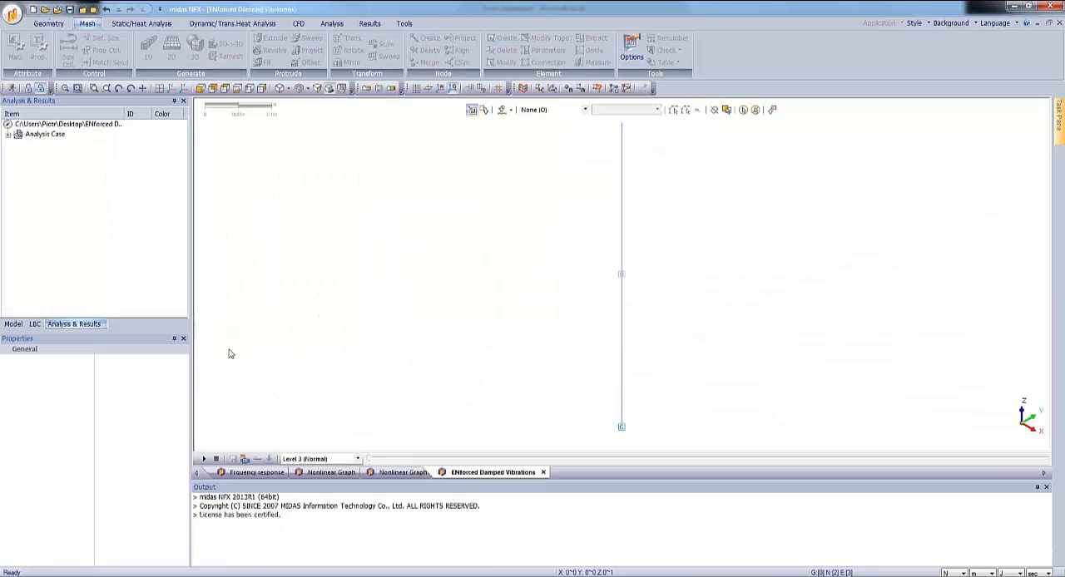
Edit the time dependent nodal force in the Load dynamic set to use the Force at Natural Frequency time function.
{"action": "left_click", "coordinate": [35, 324]}
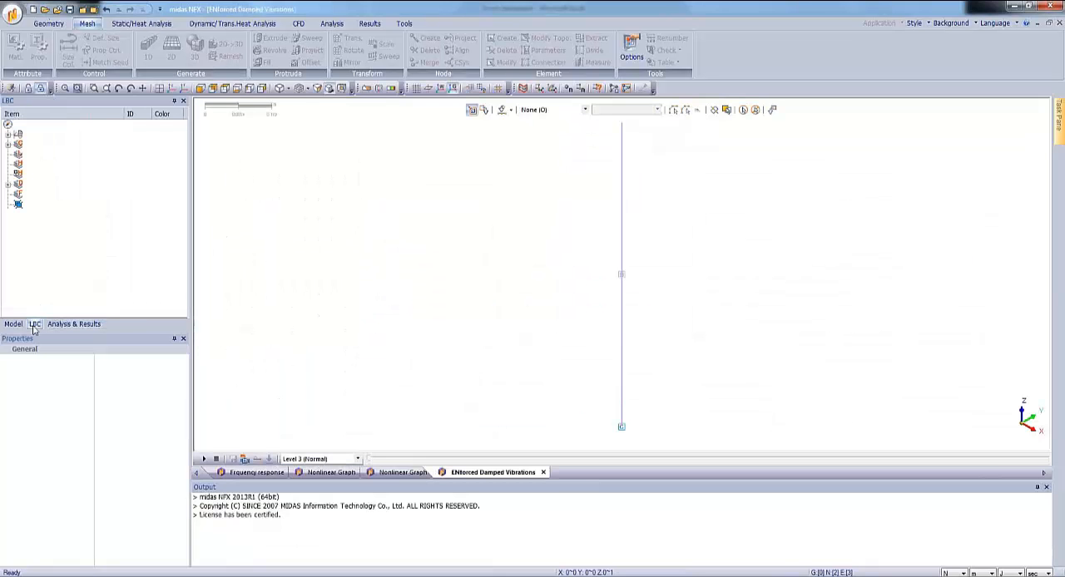
{"action": "left_click", "coordinate": [8, 184]}
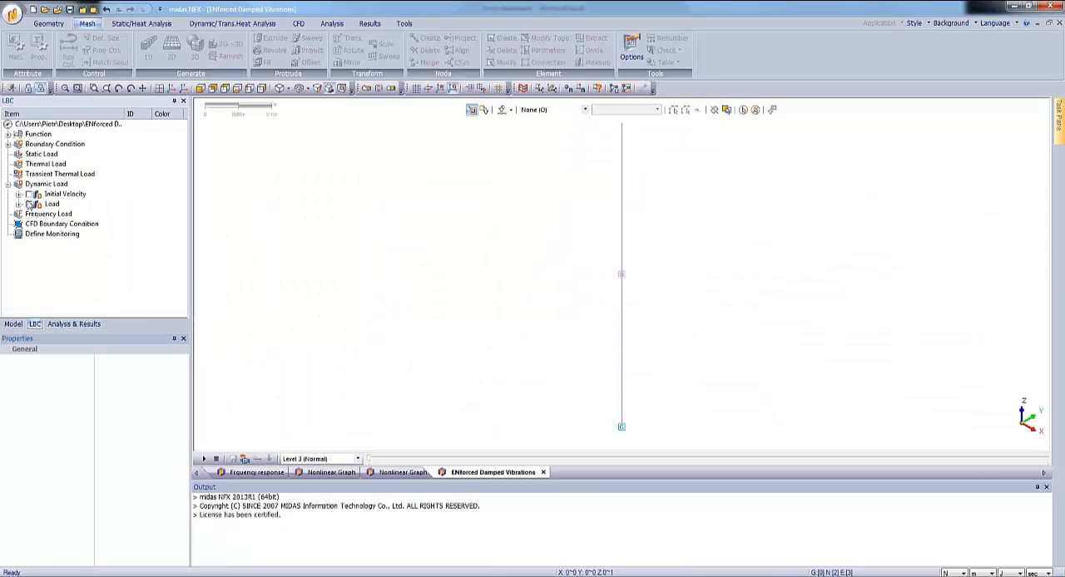
{"action": "left_click", "coordinate": [19, 205]}
{"action": "left_click", "coordinate": [29, 213]}
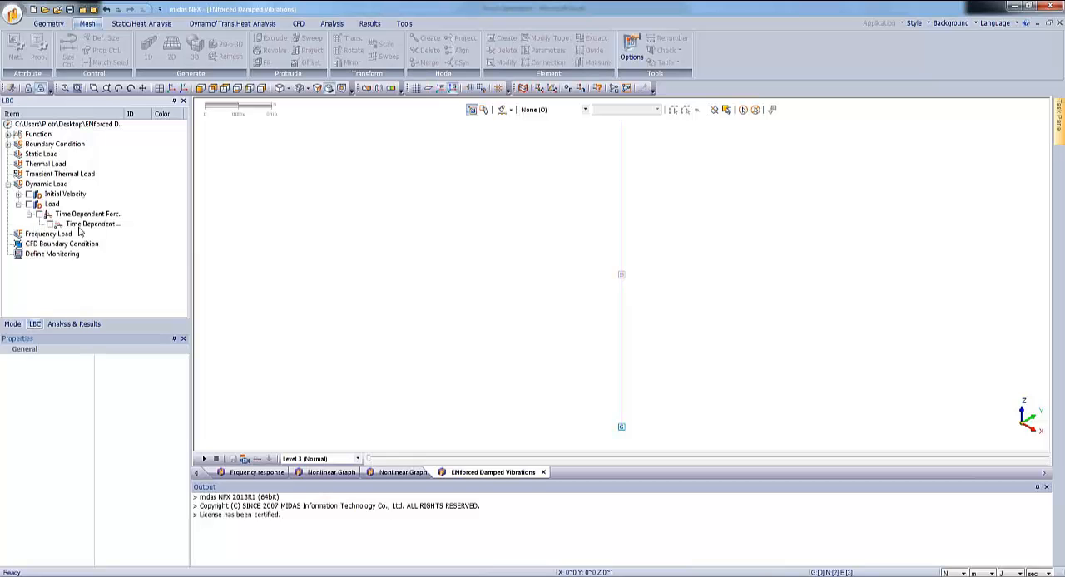
{"action": "right_click", "coordinate": [81, 225]}
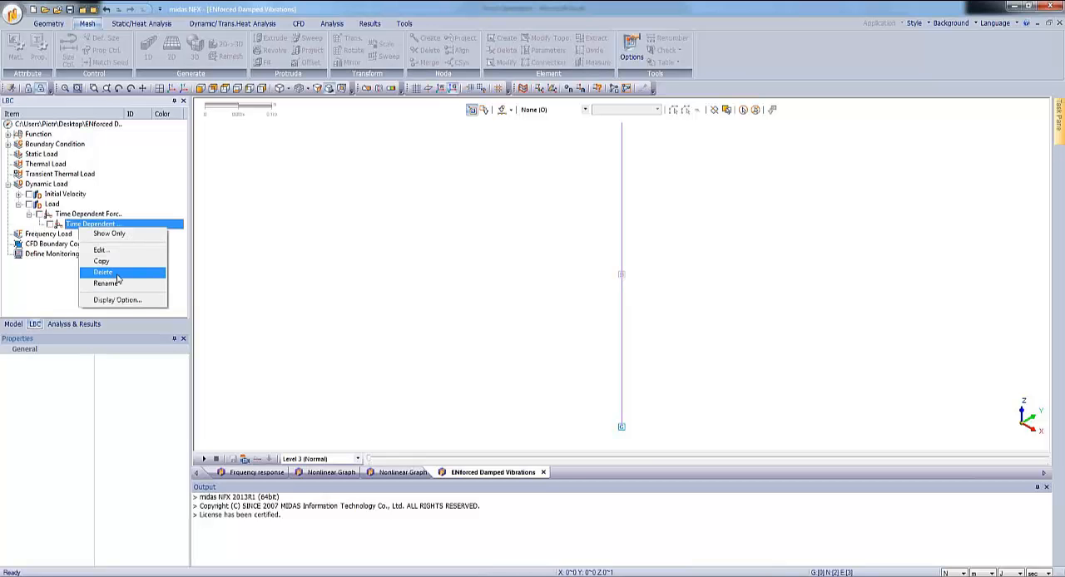
{"action": "left_click", "coordinate": [100, 250]}
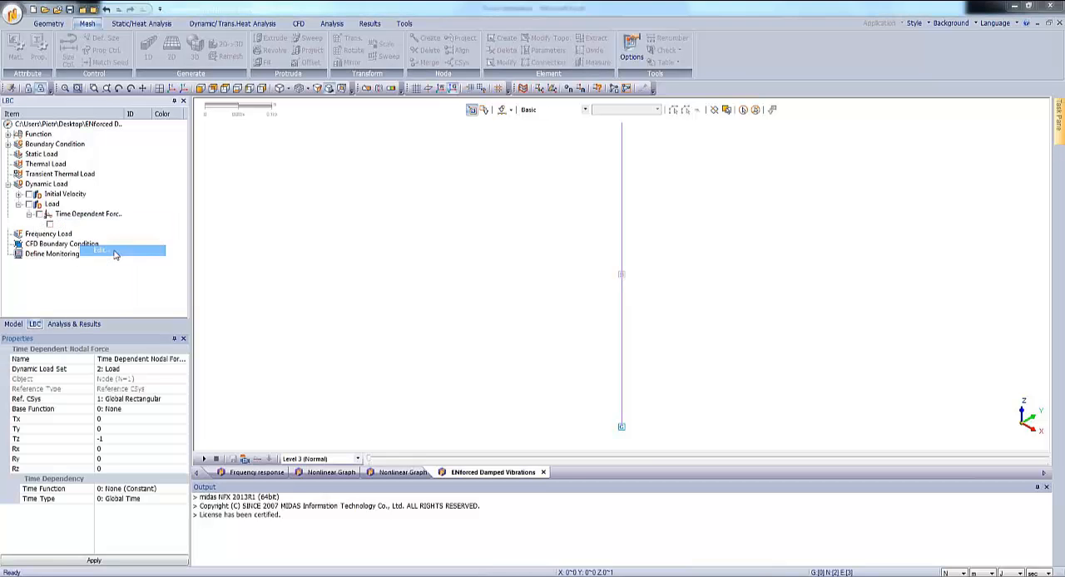
{"action": "left_click", "coordinate": [91, 344]}
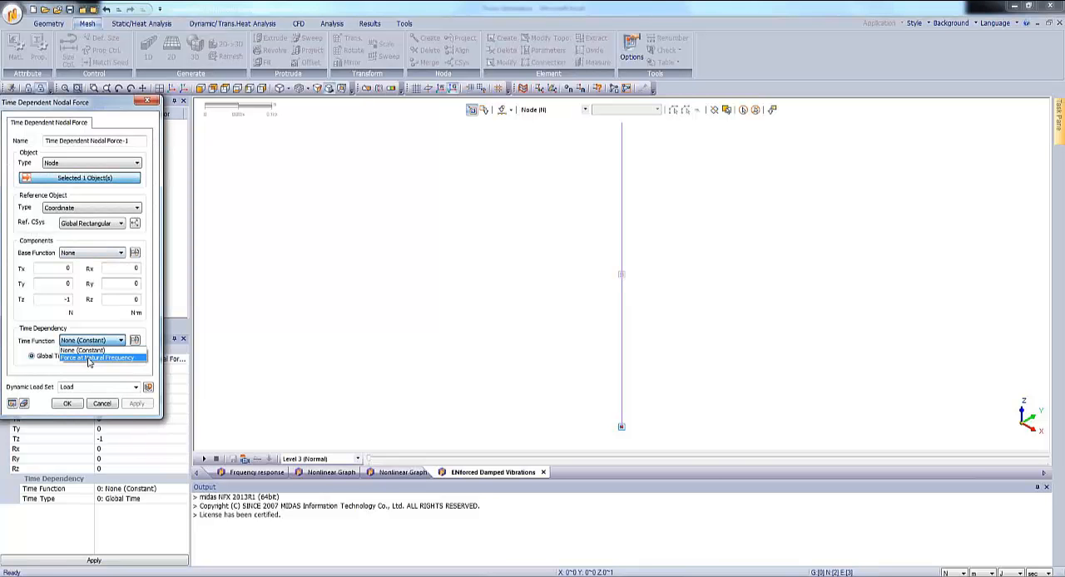
{"action": "left_click", "coordinate": [89, 358]}
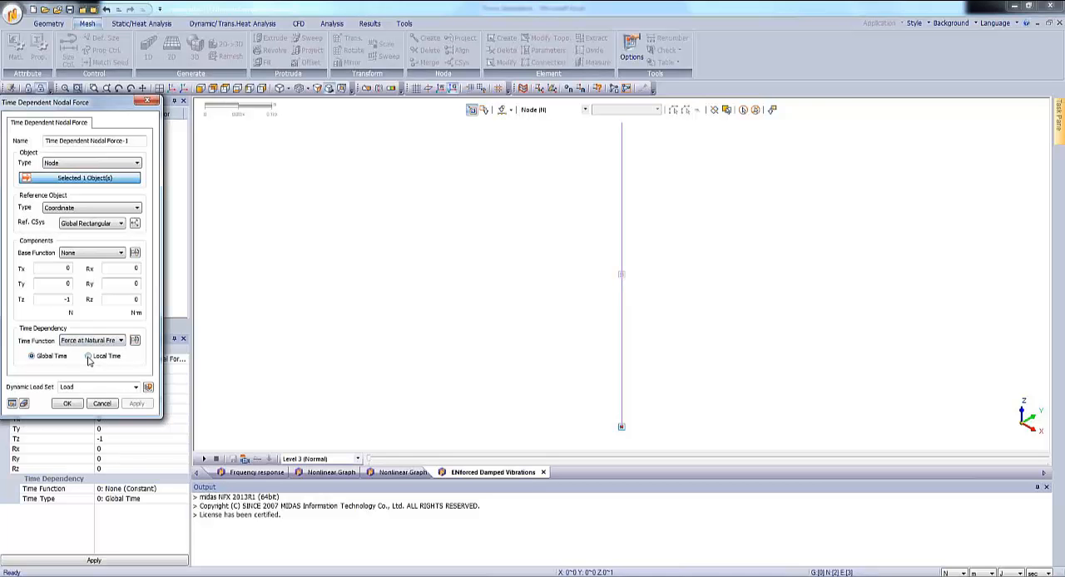
{"action": "left_click", "coordinate": [66, 403]}
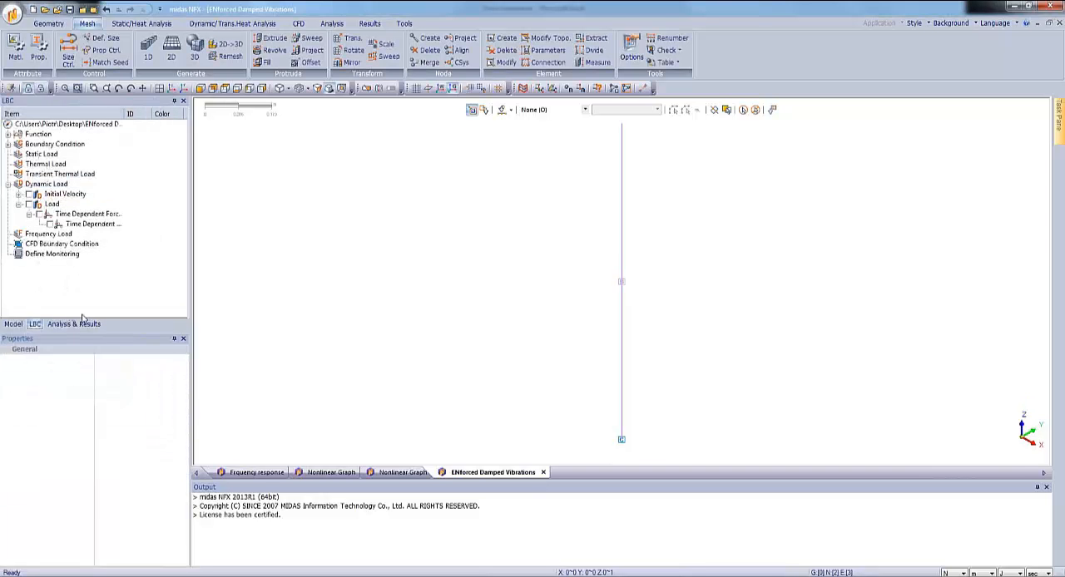
Solve the analysis case again with the updated time dependent nodal force.
{"action": "left_click", "coordinate": [74, 324]}
{"action": "right_click", "coordinate": [38, 134]}
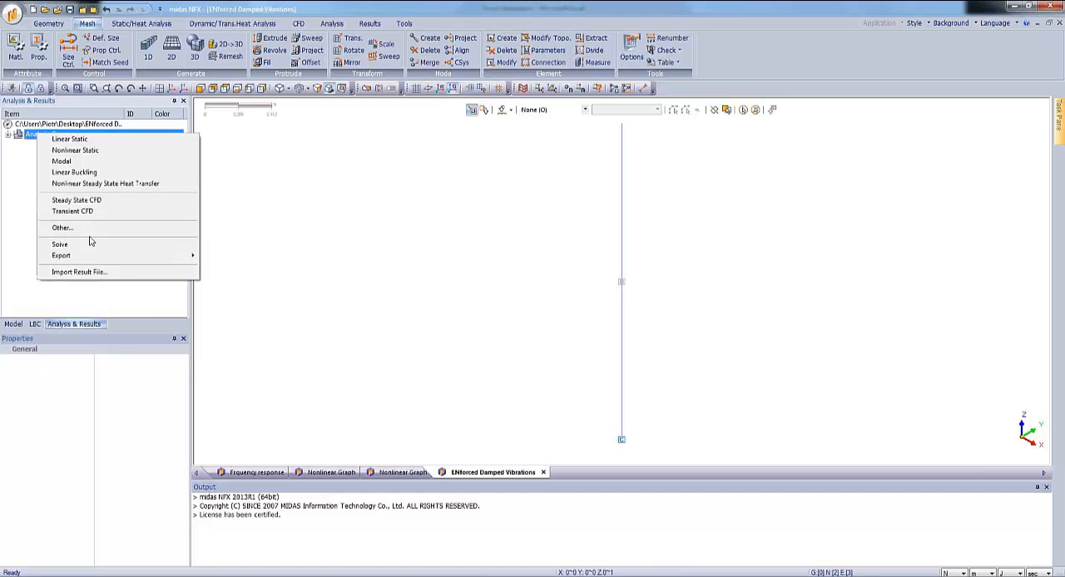
{"action": "left_click", "coordinate": [90, 244]}
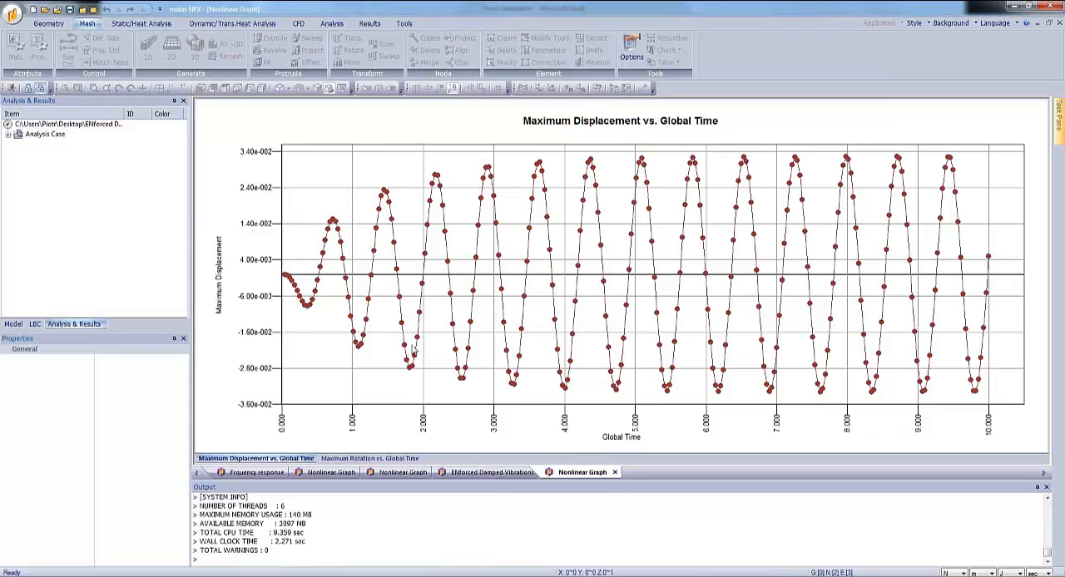
Switch to the Force Generation workbook in Excel.
{"action": "key", "text": "alt+Tab"}
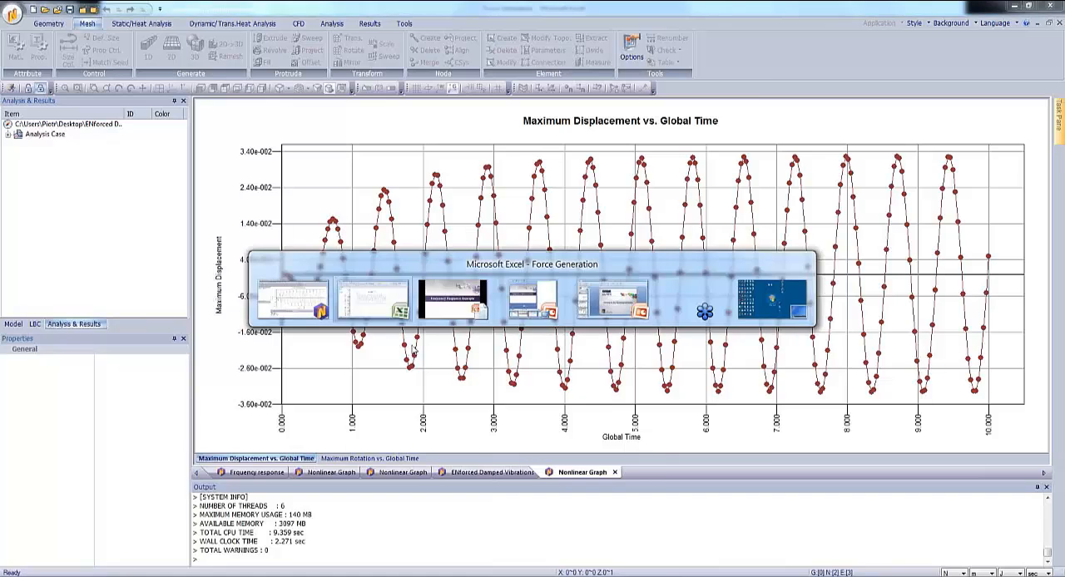
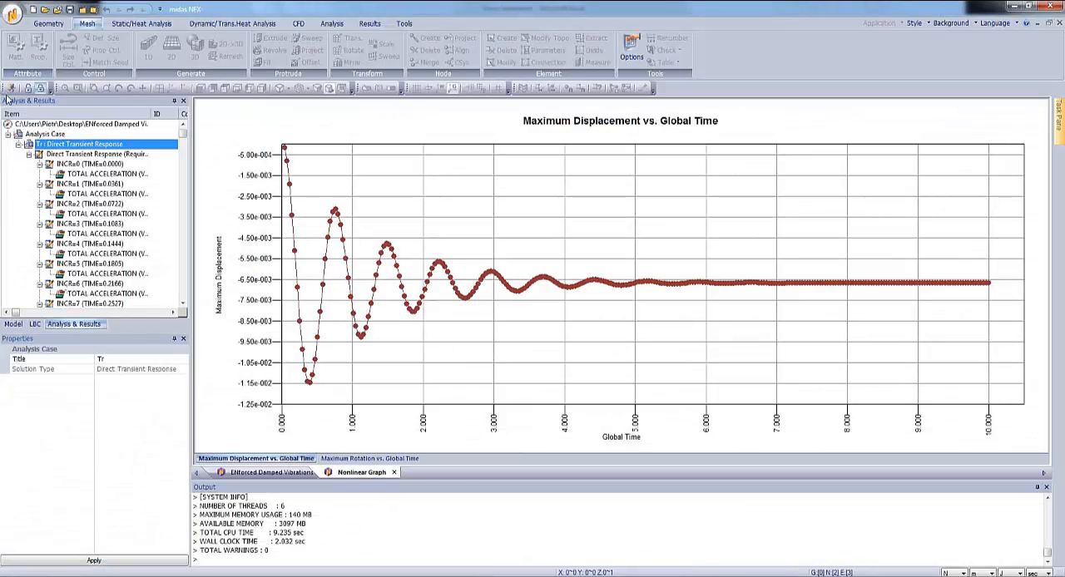
Save a copy of the model on the Desktop as "Frquency response".
{"action": "left_click", "coordinate": [14, 16]}
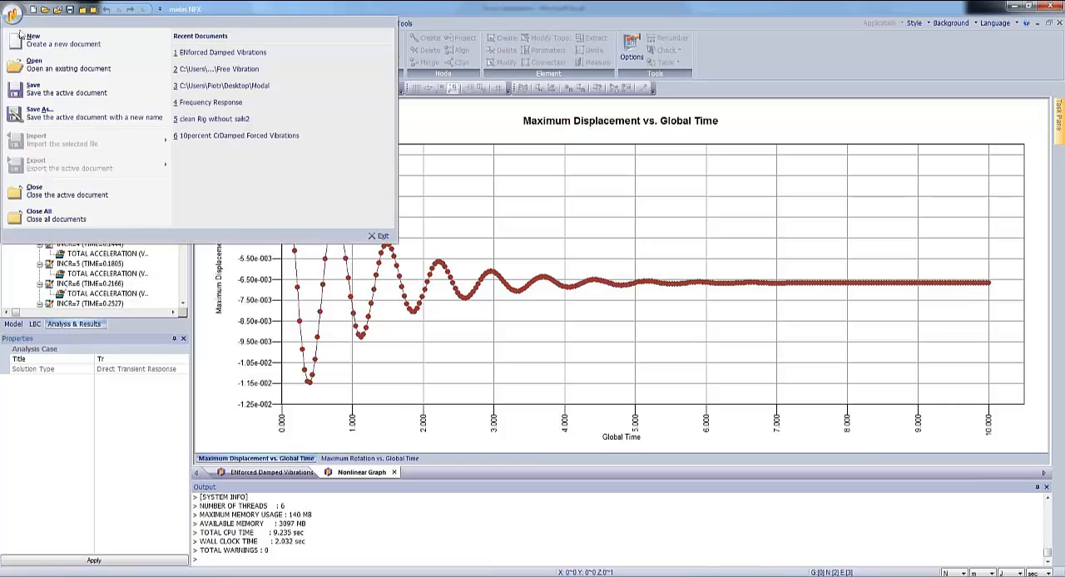
{"action": "left_click", "coordinate": [50, 113]}
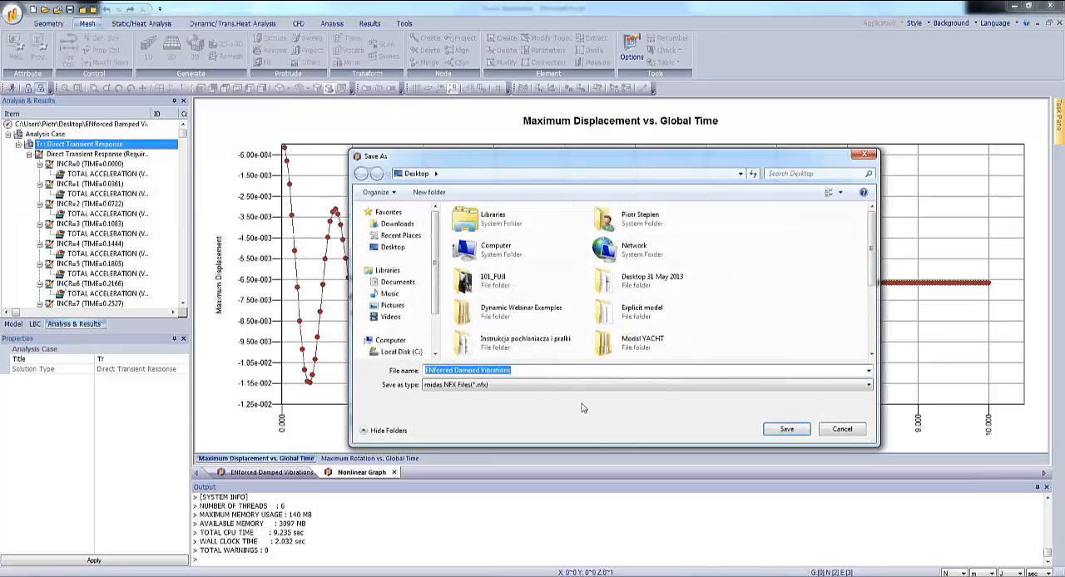
{"action": "type", "text": "Frquency response"}
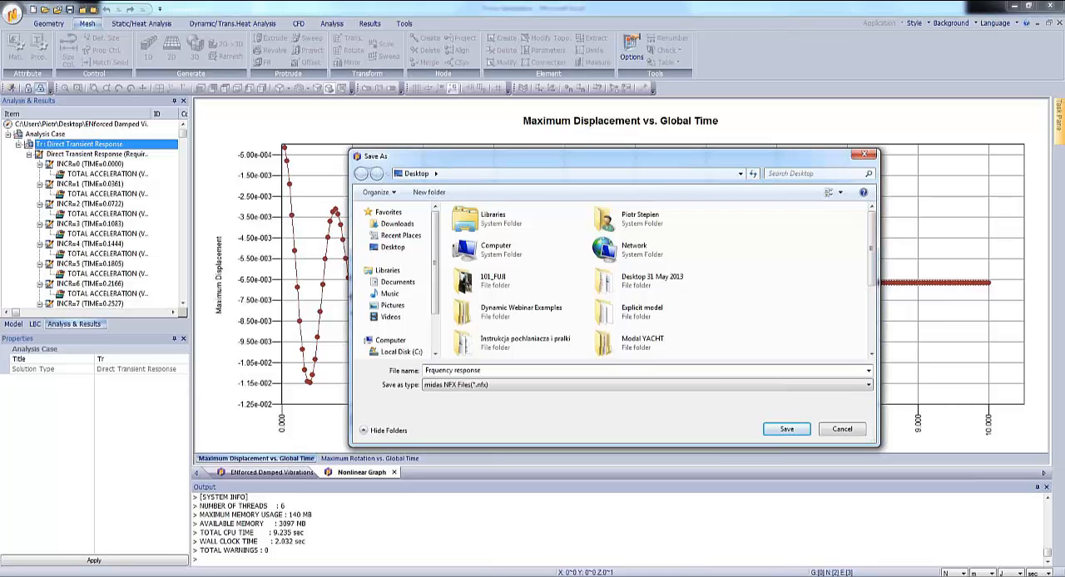
{"action": "left_click", "coordinate": [777, 428]}
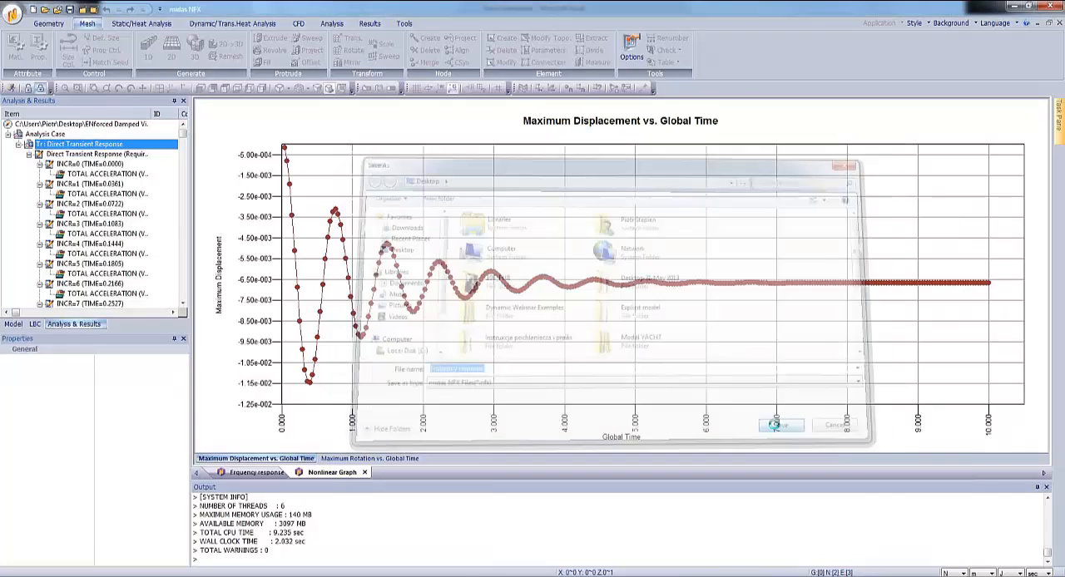
Return to the Frquency response model view and delete the Tr direct transient response analysis case.
{"action": "left_click", "coordinate": [245, 474]}
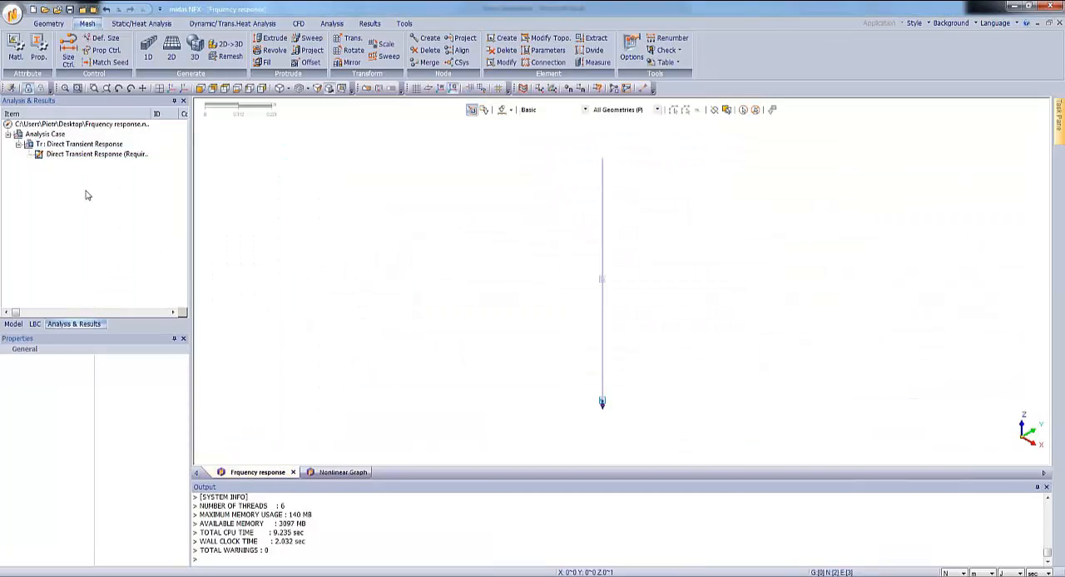
{"action": "right_click", "coordinate": [92, 145]}
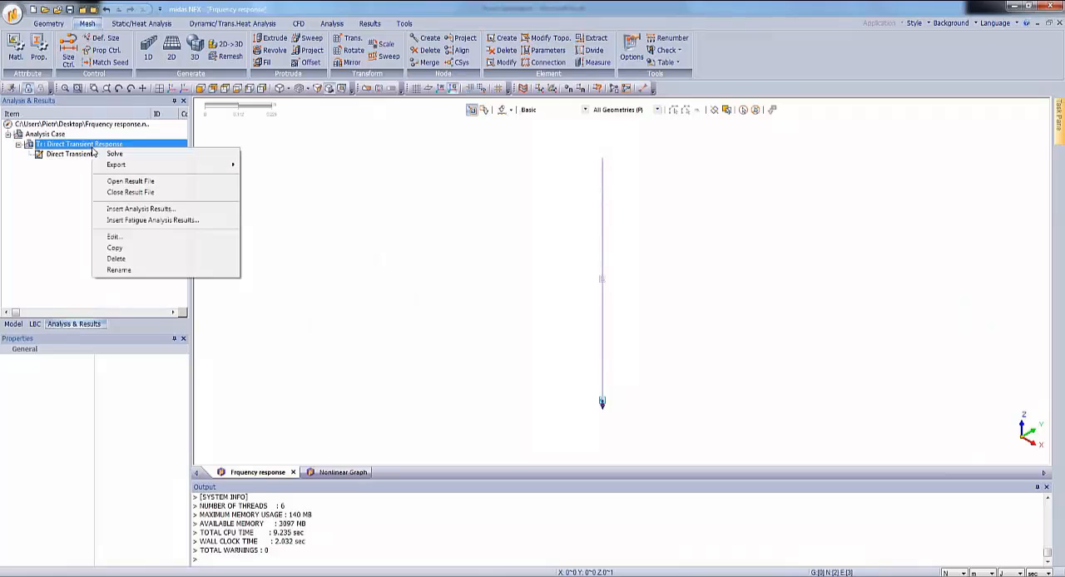
{"action": "left_click", "coordinate": [116, 259]}
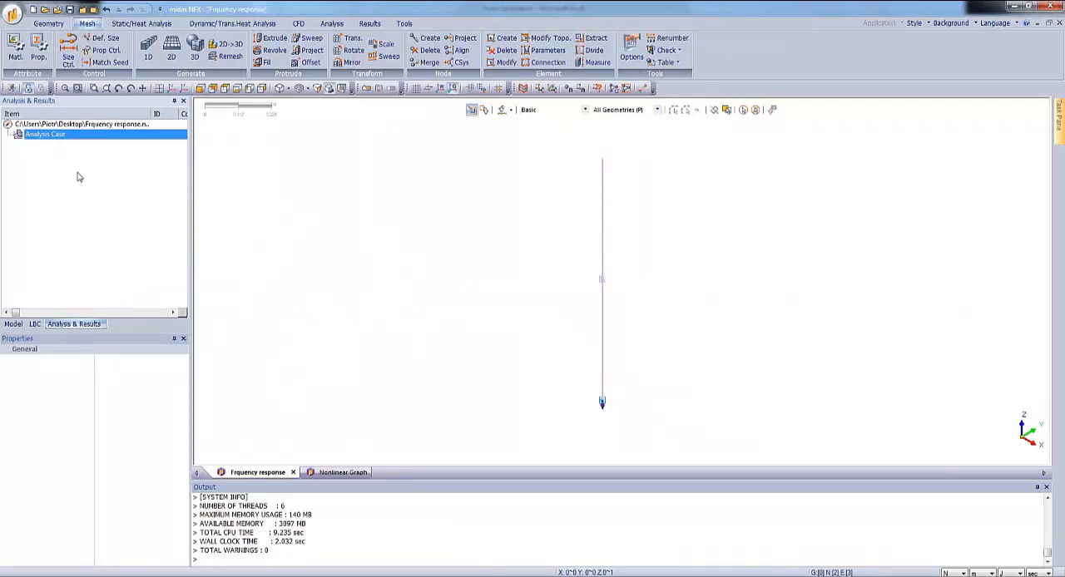
Start a frequency dependent nodal force on the lower end node of the spring, with a Tz component of -1 N.
{"action": "left_click", "coordinate": [35, 325]}
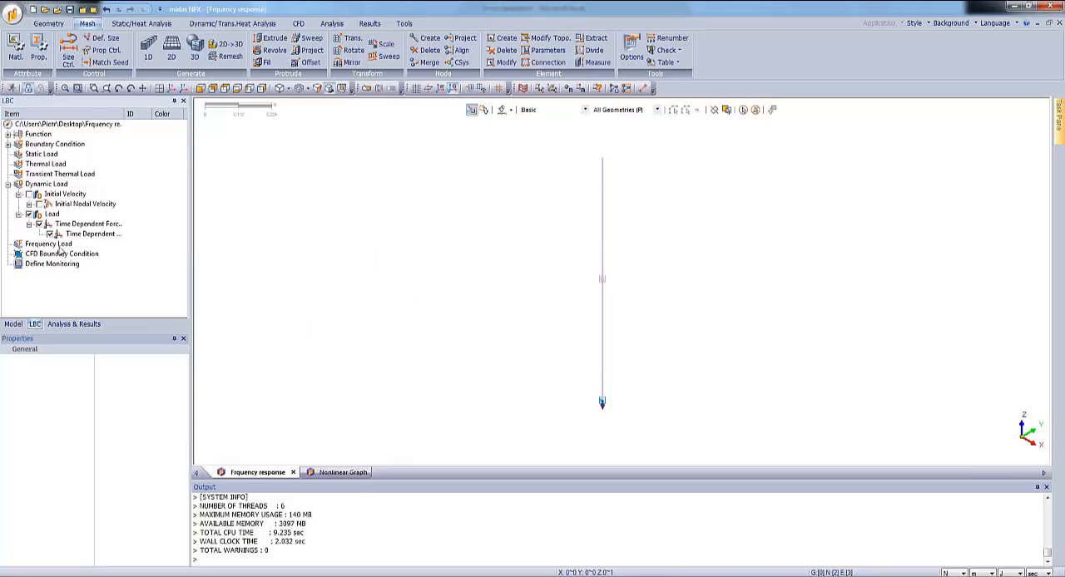
{"action": "right_click", "coordinate": [63, 246]}
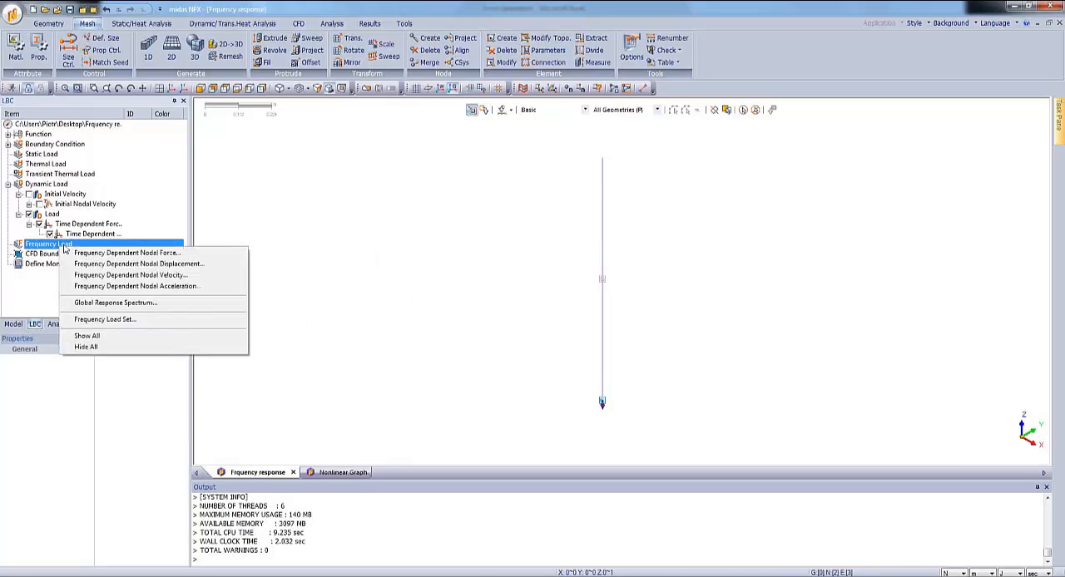
{"action": "left_click", "coordinate": [89, 257]}
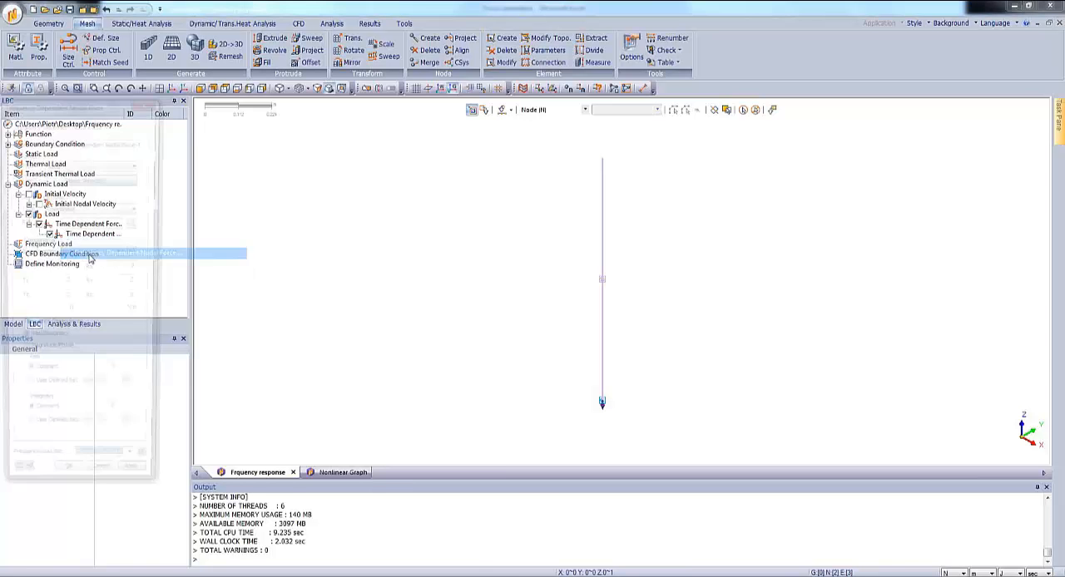
{"action": "left_click_drag", "start_coordinate": [47, 102], "coordinate": [375, 98]}
{"action": "left_click", "coordinate": [603, 403]}
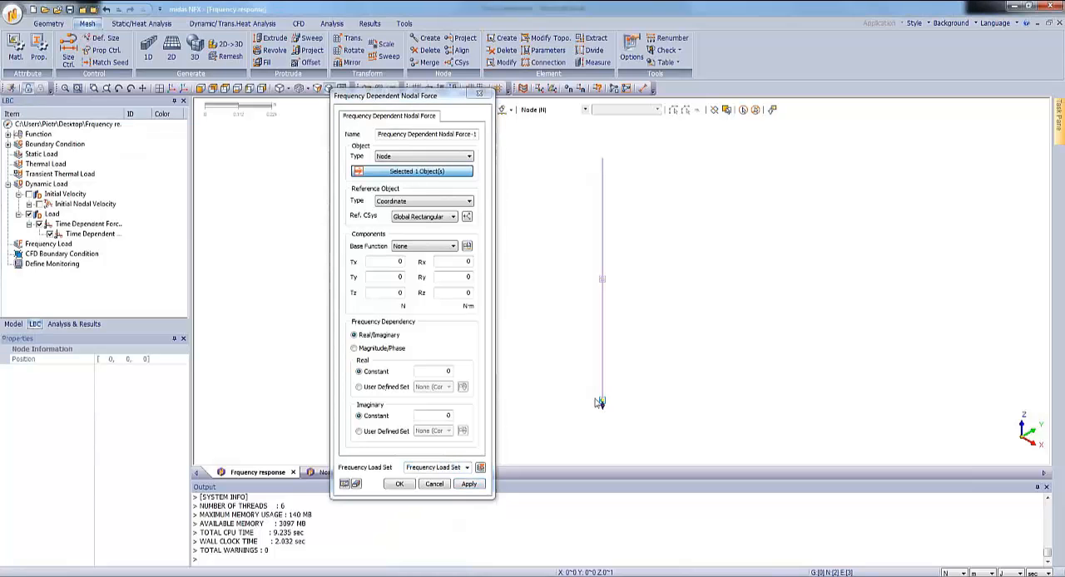
{"action": "left_click", "coordinate": [399, 293]}
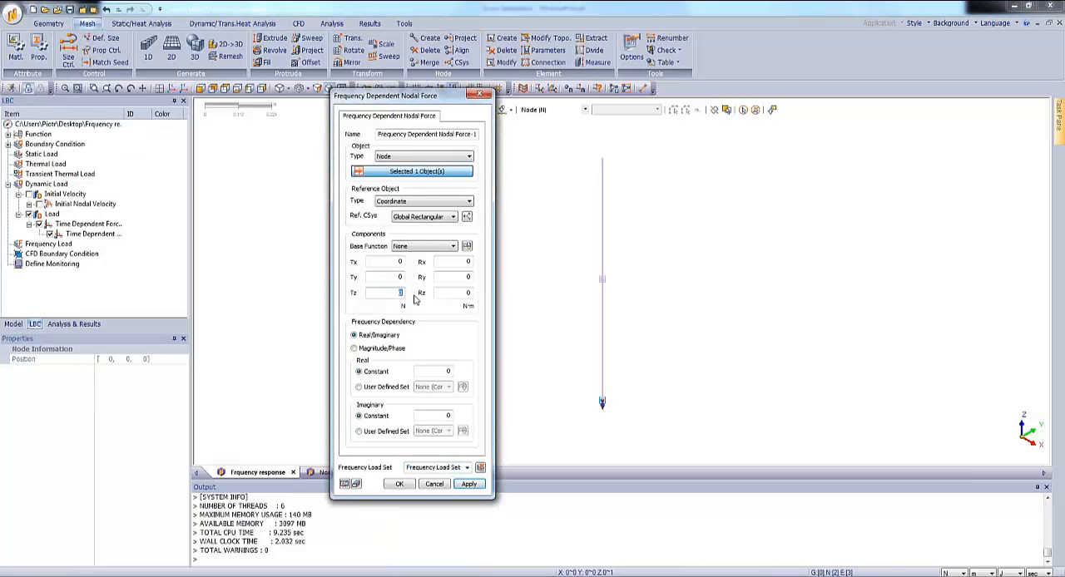
{"action": "type", "text": "-1"}
Define the force's frequency dependency by magnitude and phase, with a constant magnitude of 1, and create the load.
{"action": "left_click", "coordinate": [371, 350]}
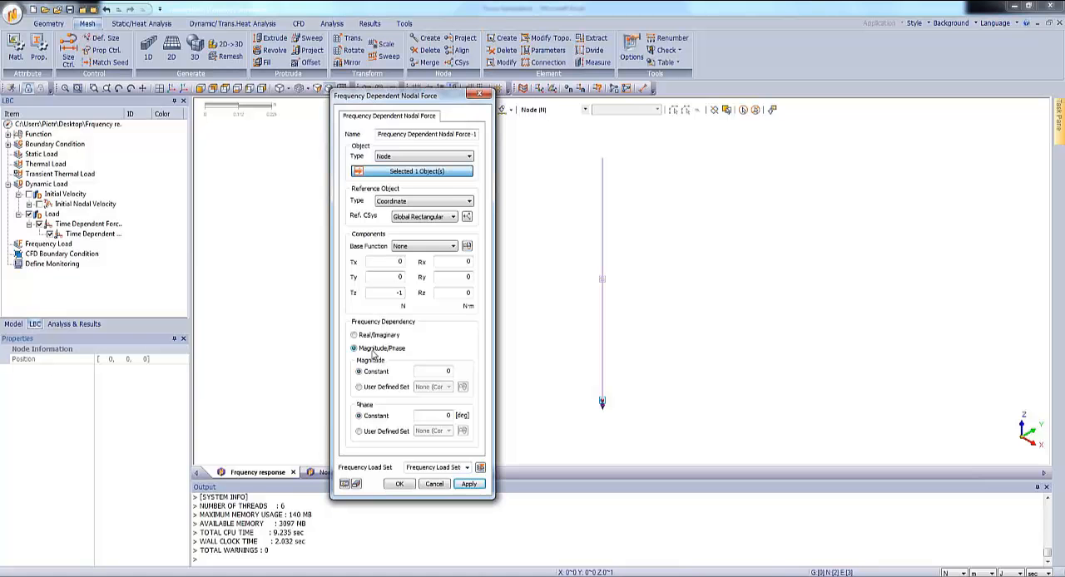
{"action": "double_click", "coordinate": [447, 371]}
{"action": "type", "text": "1"}
{"action": "left_click", "coordinate": [401, 485]}
Start a new analysis case titled FR with the Direct Frequency Response solution type.
{"action": "left_click", "coordinate": [66, 323]}
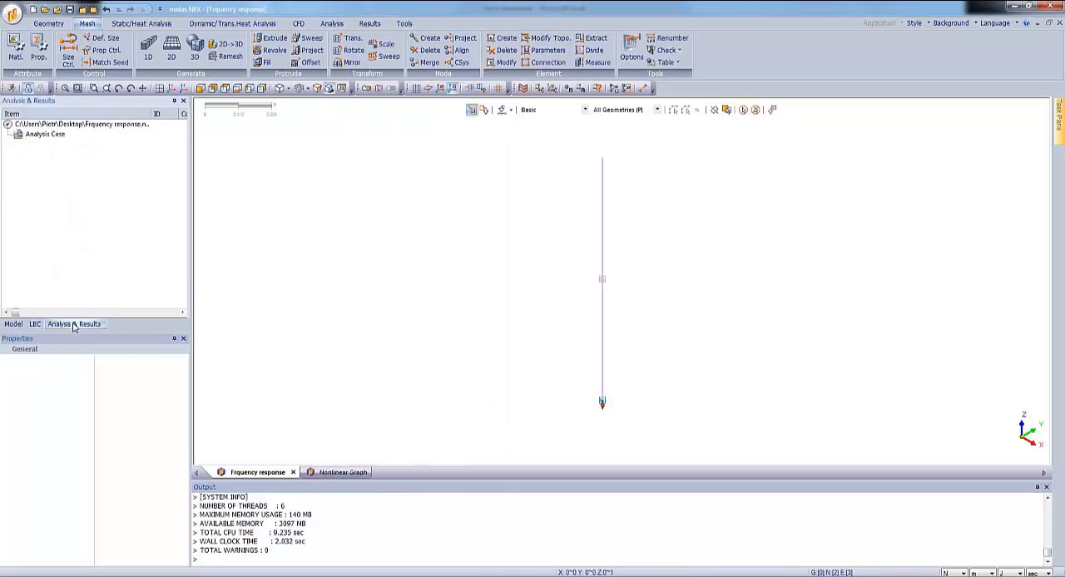
{"action": "right_click", "coordinate": [55, 134]}
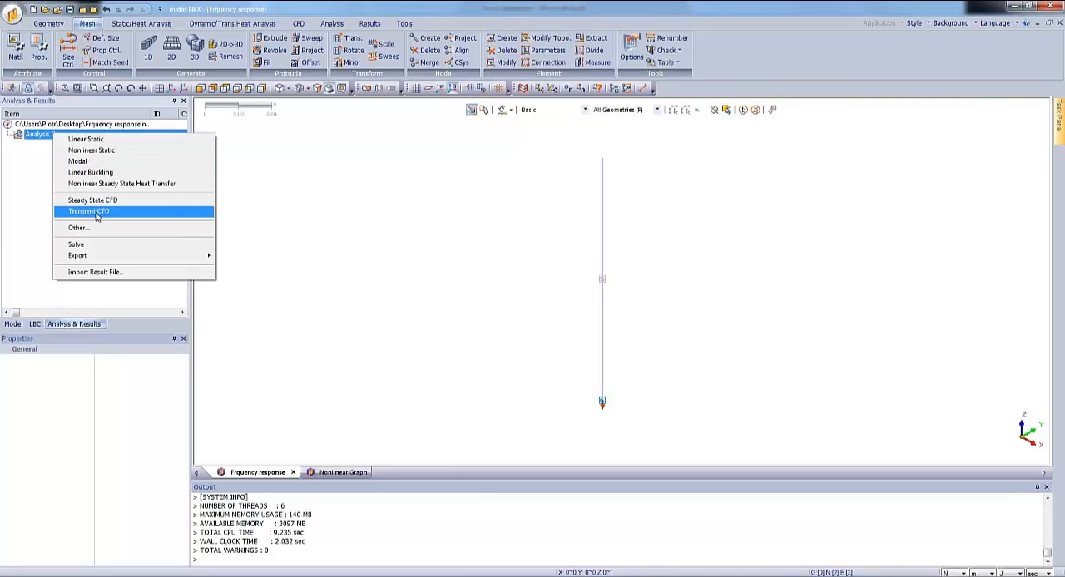
{"action": "left_click", "coordinate": [114, 235]}
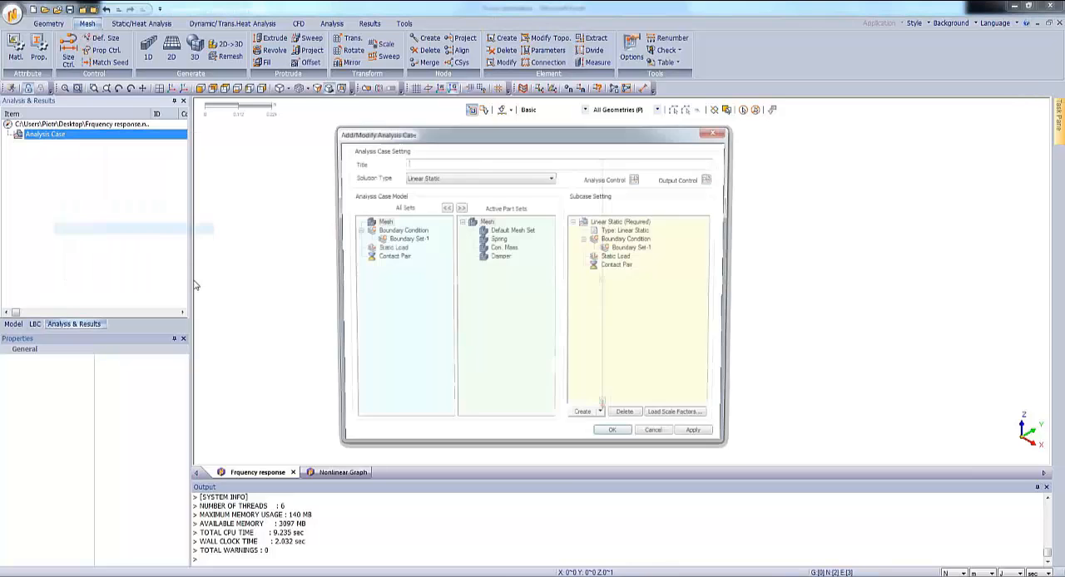
{"action": "left_click", "coordinate": [414, 178]}
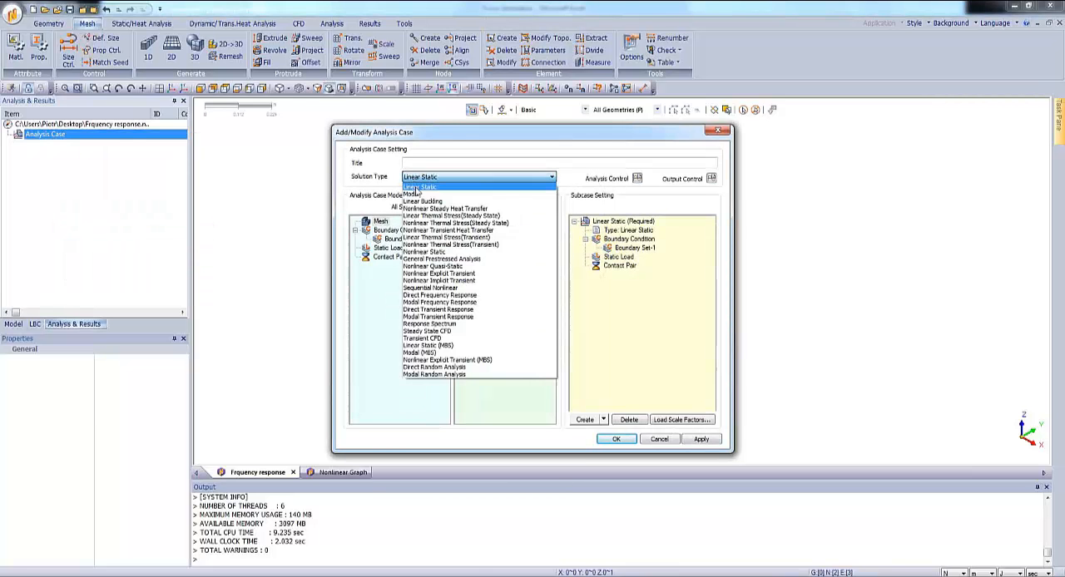
{"action": "left_click", "coordinate": [439, 295]}
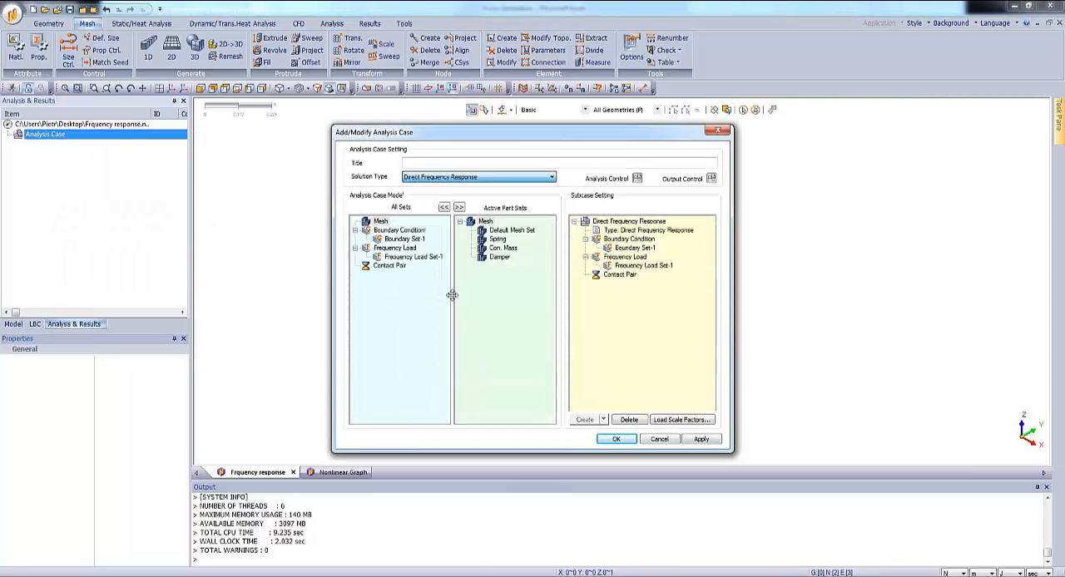
{"action": "left_click", "coordinate": [419, 163]}
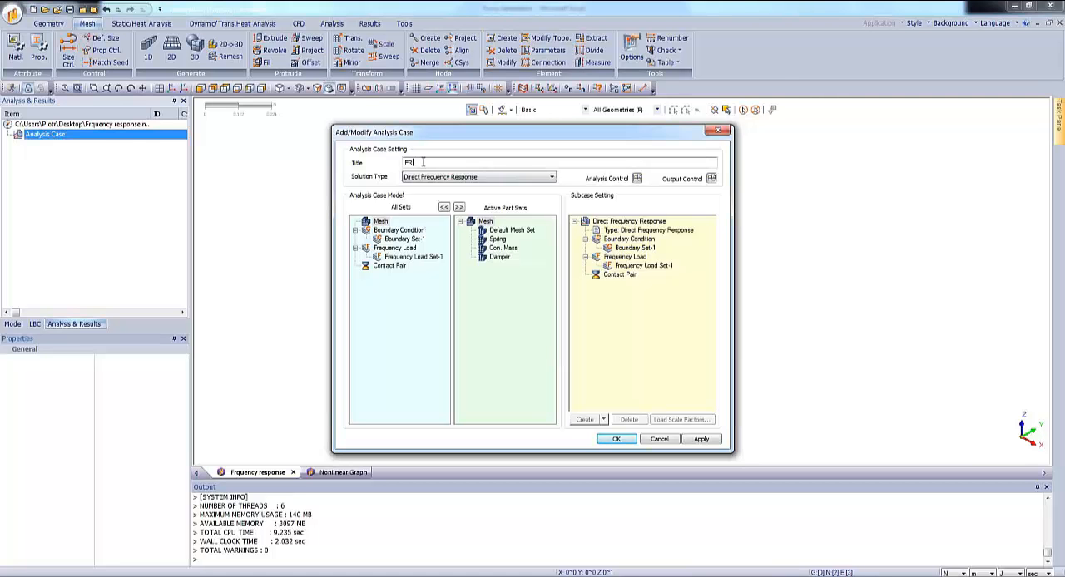
In the direct frequency response subcase control, start a frequency set named Frequency Range using the Linear method.
{"action": "left_click", "coordinate": [638, 222]}
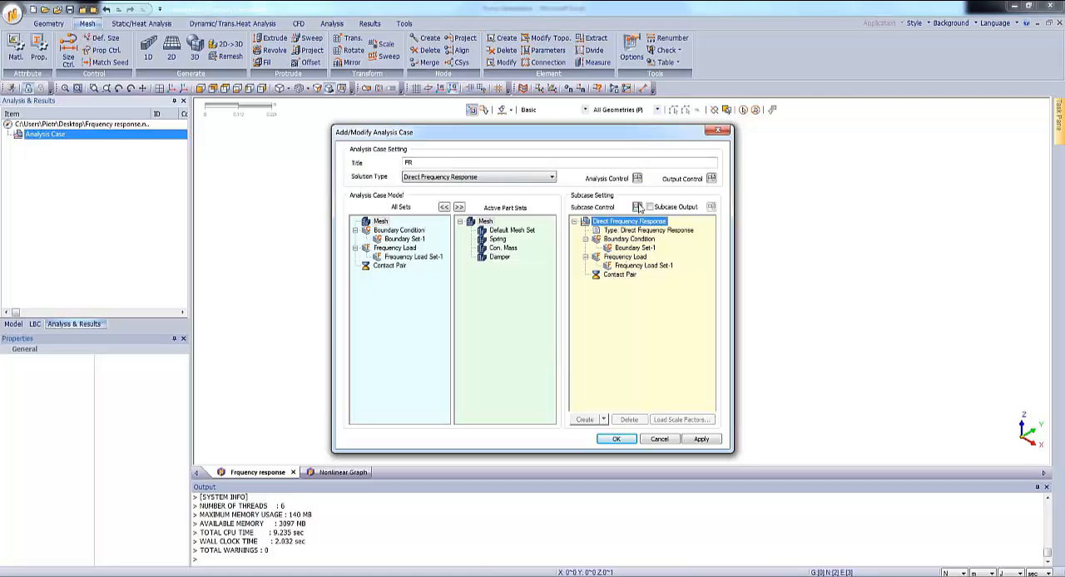
{"action": "left_click", "coordinate": [637, 208]}
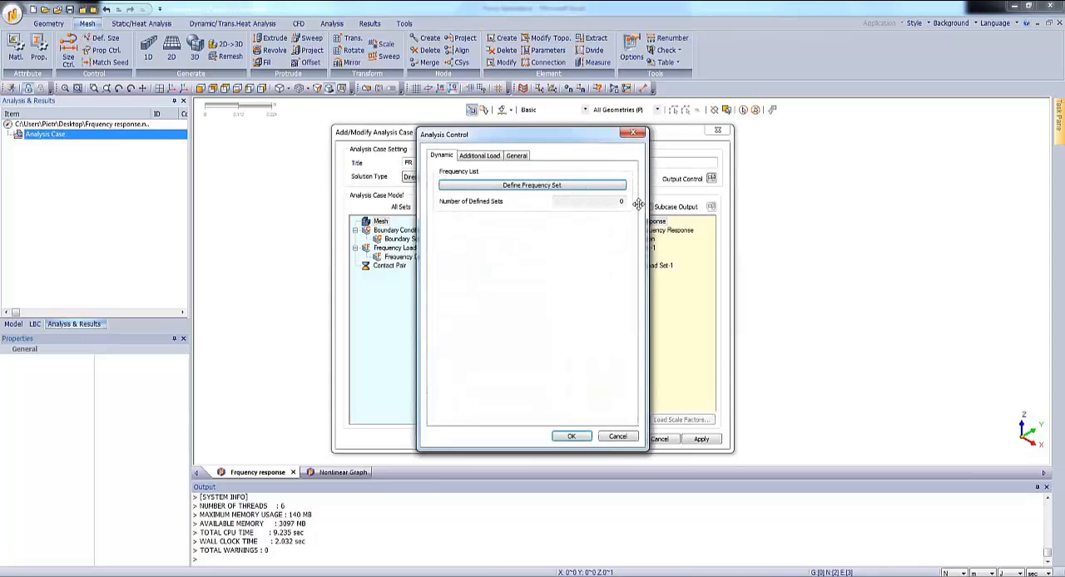
{"action": "left_click", "coordinate": [507, 188]}
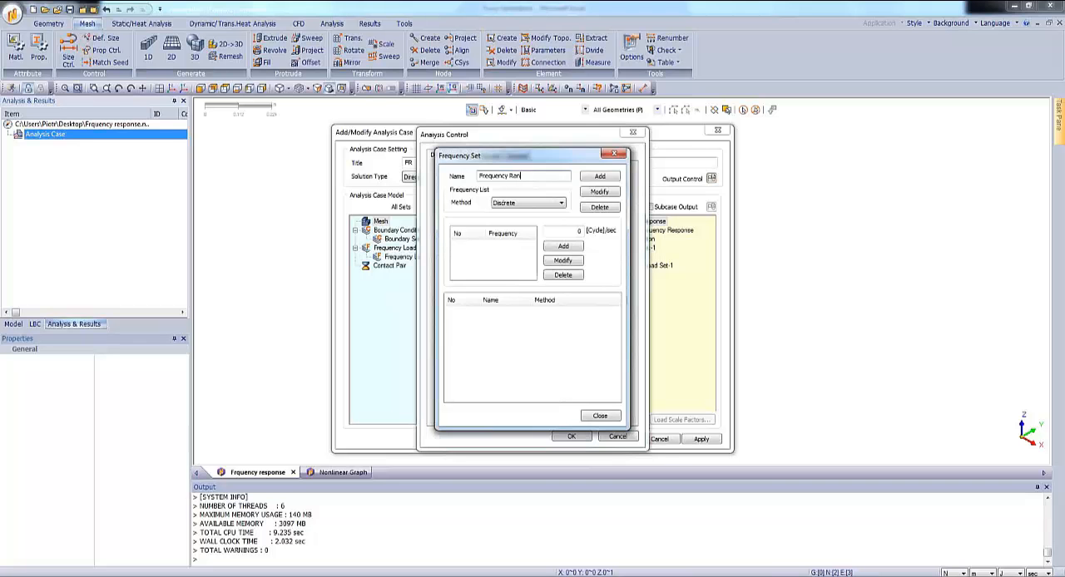
{"action": "left_click", "coordinate": [511, 205]}
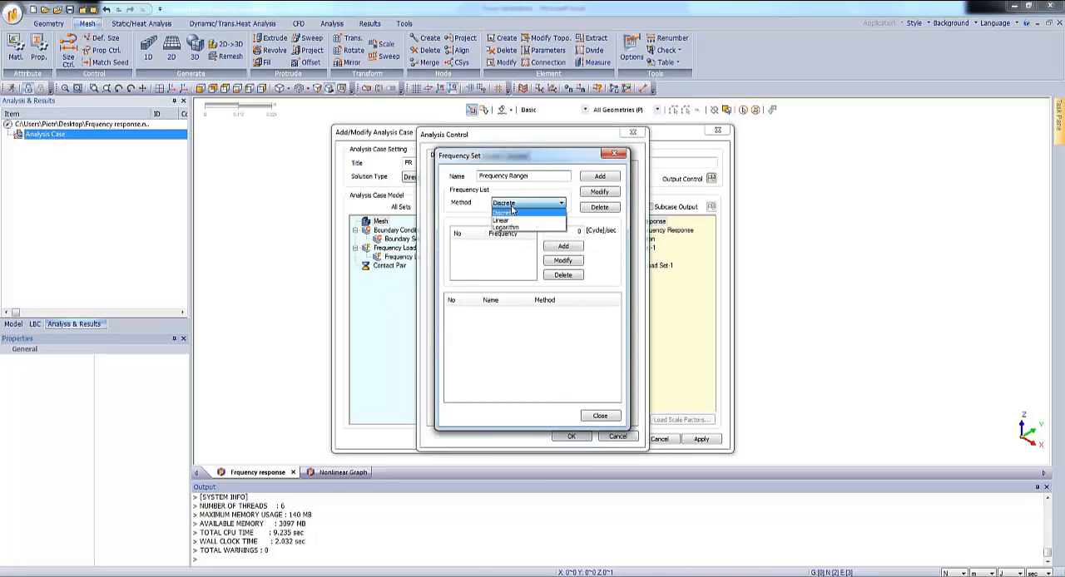
{"action": "left_click", "coordinate": [512, 220]}
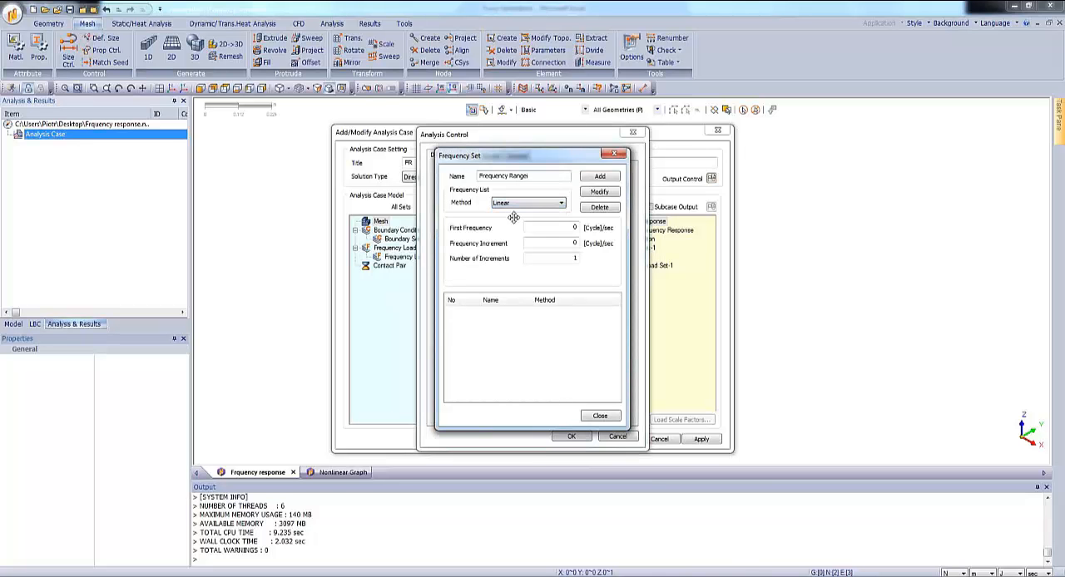
Add the frequency set with first frequency and increment of 0.01 cycle/sec and enough increments to reach about 3 cycle/sec, and accept the case.
{"action": "left_click", "coordinate": [556, 228]}
{"action": "type", "text": "0.01"}
{"action": "key", "text": "Tab"}
{"action": "type", "text": "0.0"}
{"action": "key", "text": "Tab"}
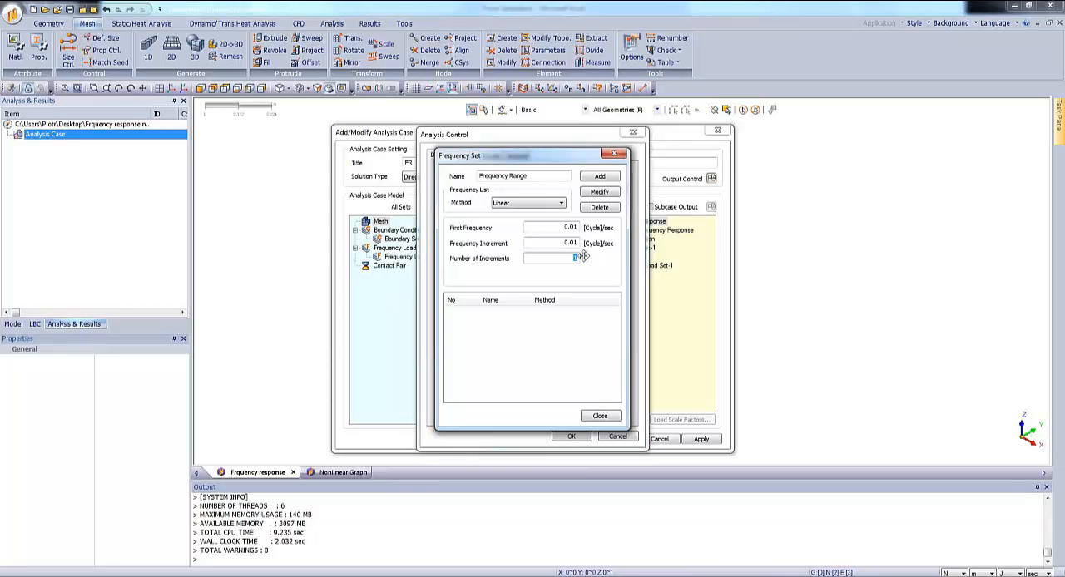
{"action": "type", "text": "20"}
{"action": "left_click", "coordinate": [612, 178]}
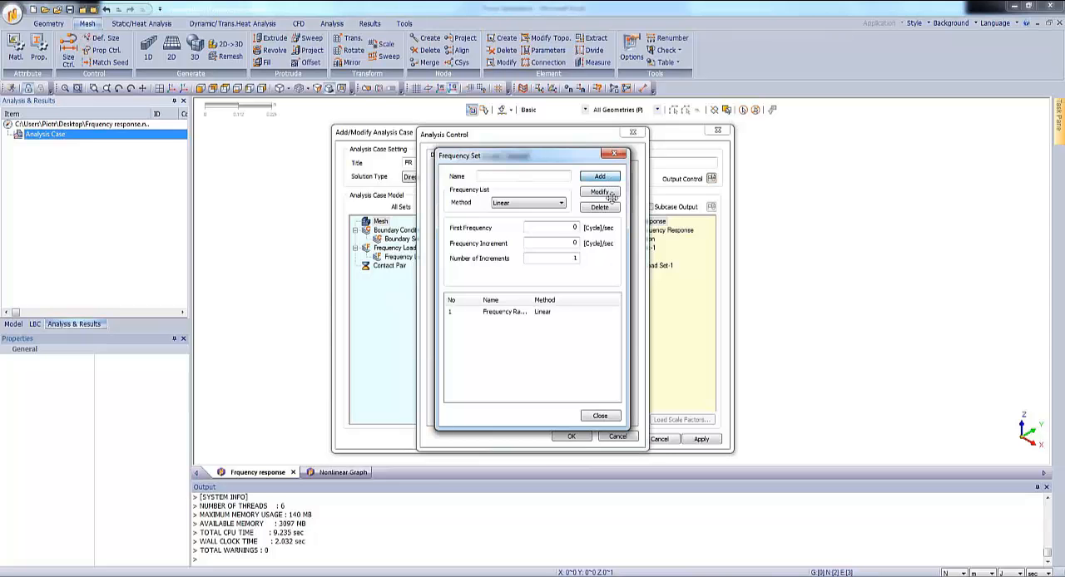
{"action": "left_click", "coordinate": [608, 416]}
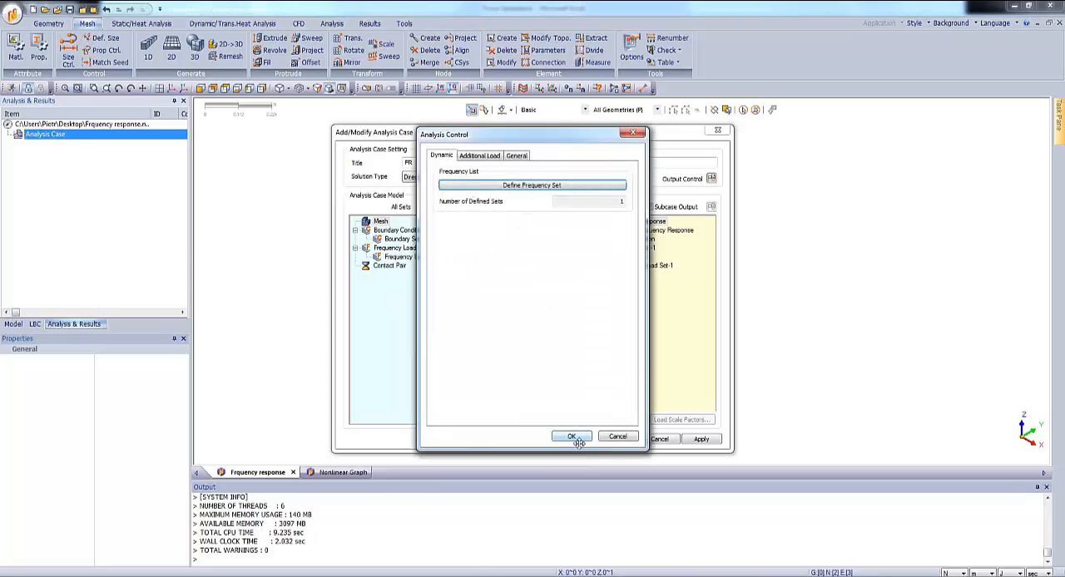
{"action": "left_click", "coordinate": [572, 436]}
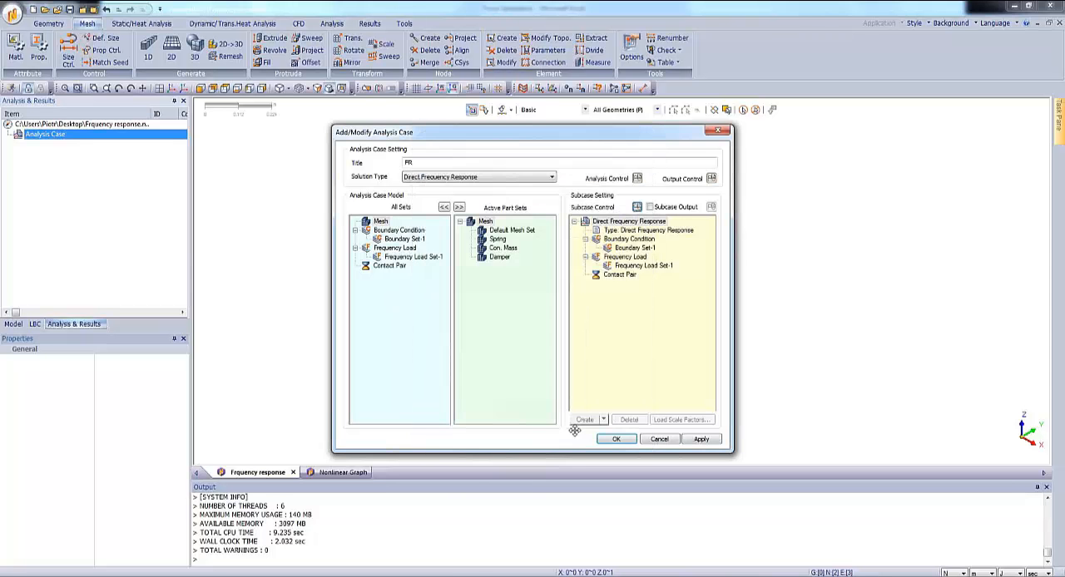
{"action": "left_click", "coordinate": [615, 440]}
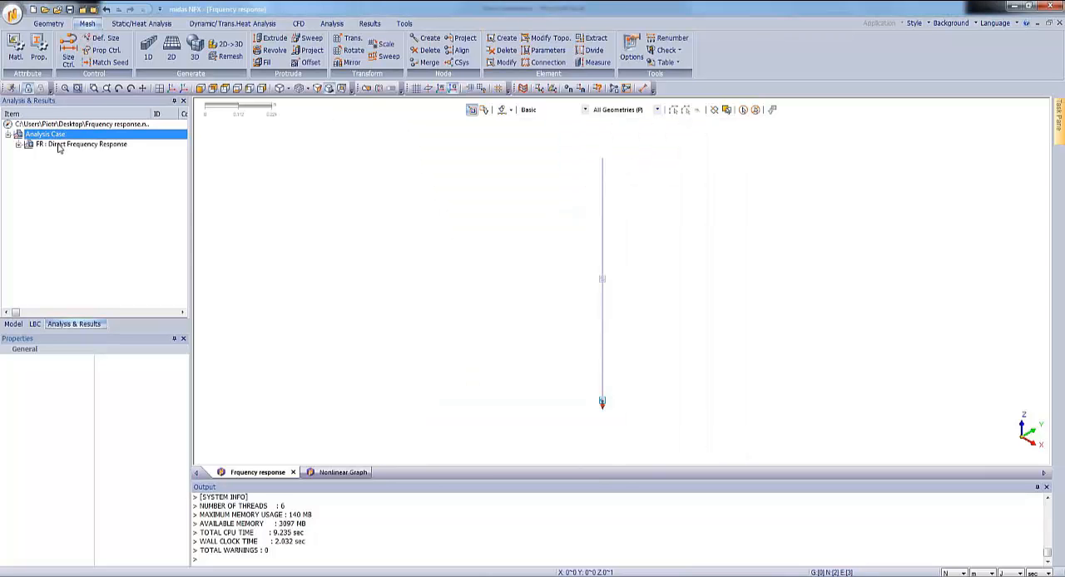
{"action": "right_click", "coordinate": [58, 148]}
{"action": "left_click", "coordinate": [70, 233]}
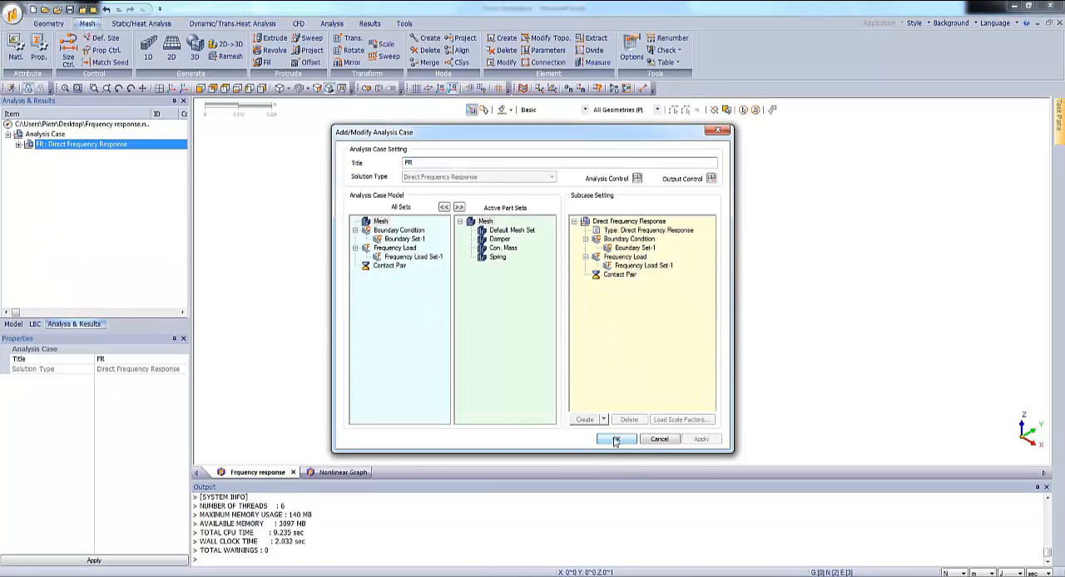
{"action": "left_click", "coordinate": [616, 439]}
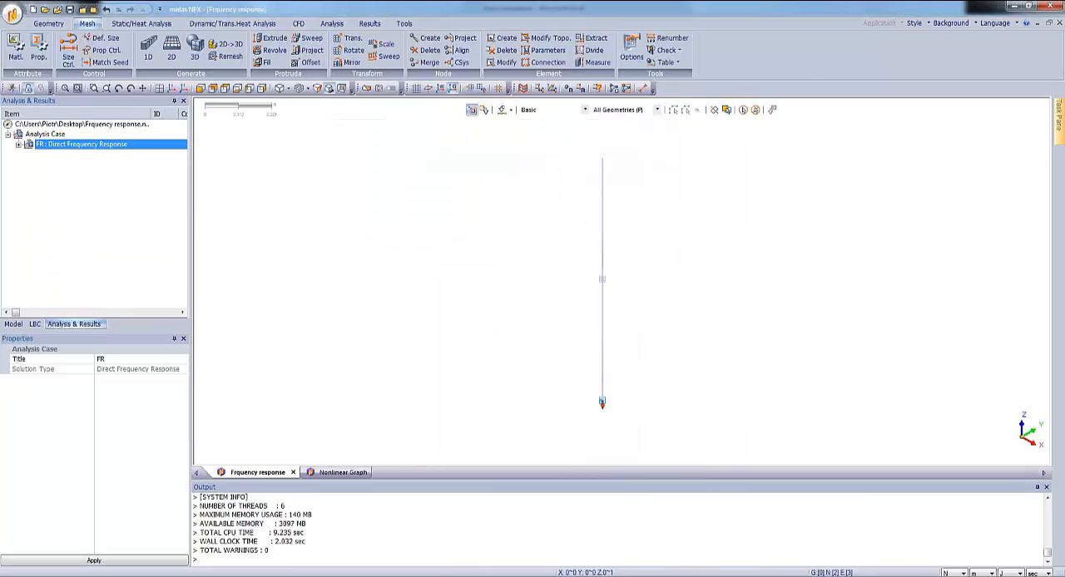
Edit the FR analysis case's output control to write absolute (ABS) displacement results, and accept the settings.
{"action": "right_click", "coordinate": [95, 145]}
{"action": "left_click", "coordinate": [125, 233]}
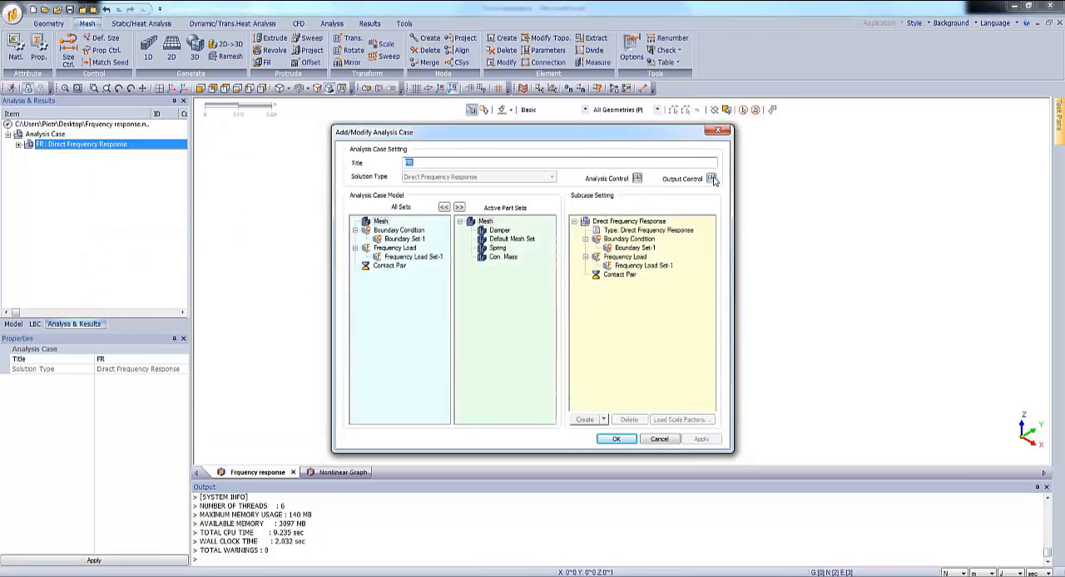
{"action": "left_click", "coordinate": [712, 179]}
{"action": "left_click_drag", "start_coordinate": [565, 202], "coordinate": [669, 183]}
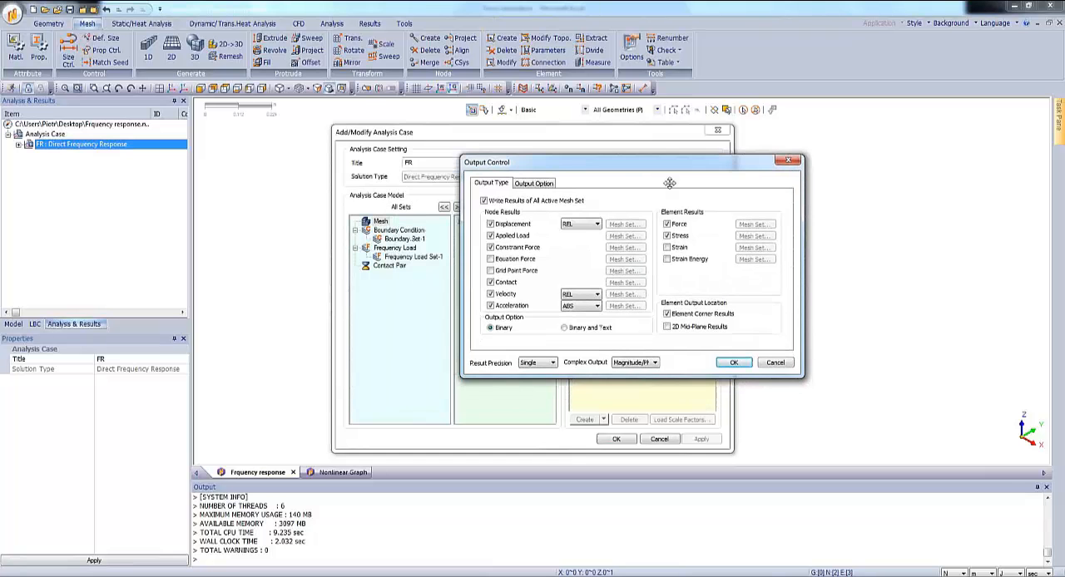
{"action": "left_click", "coordinate": [587, 226]}
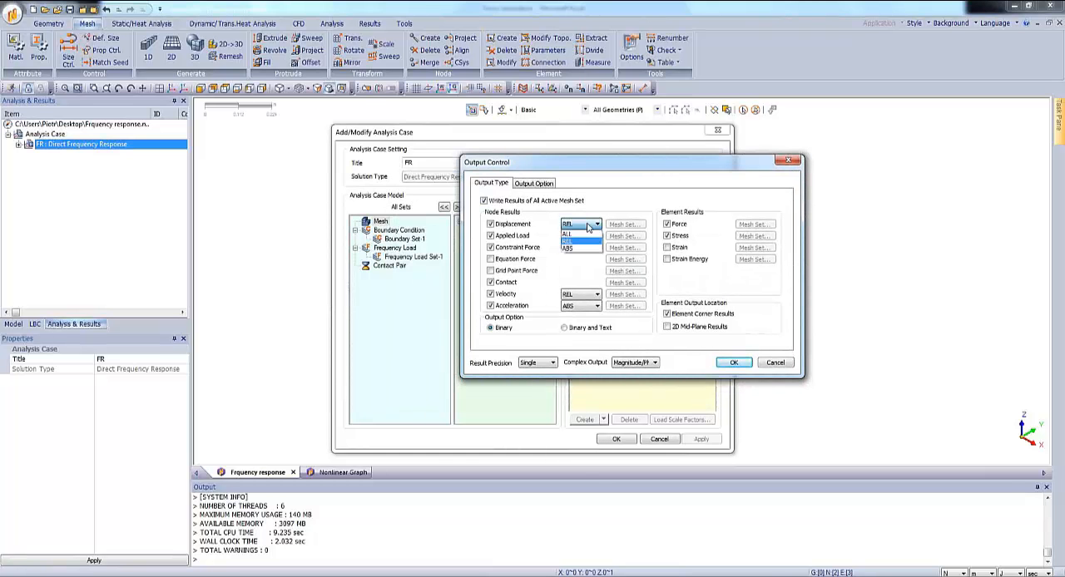
{"action": "left_click", "coordinate": [581, 250]}
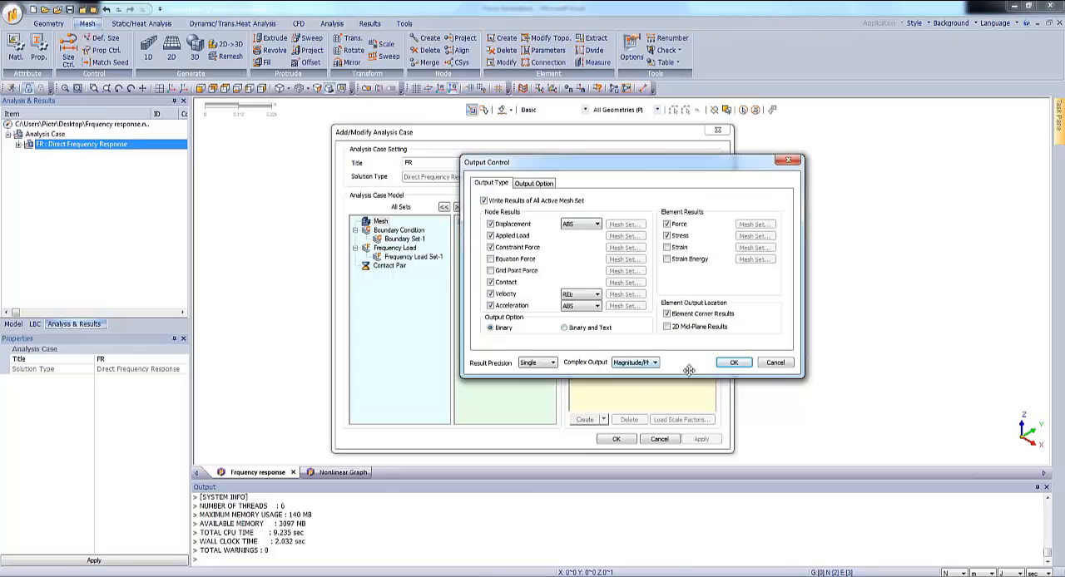
{"action": "left_click", "coordinate": [732, 366]}
{"action": "left_click", "coordinate": [732, 363]}
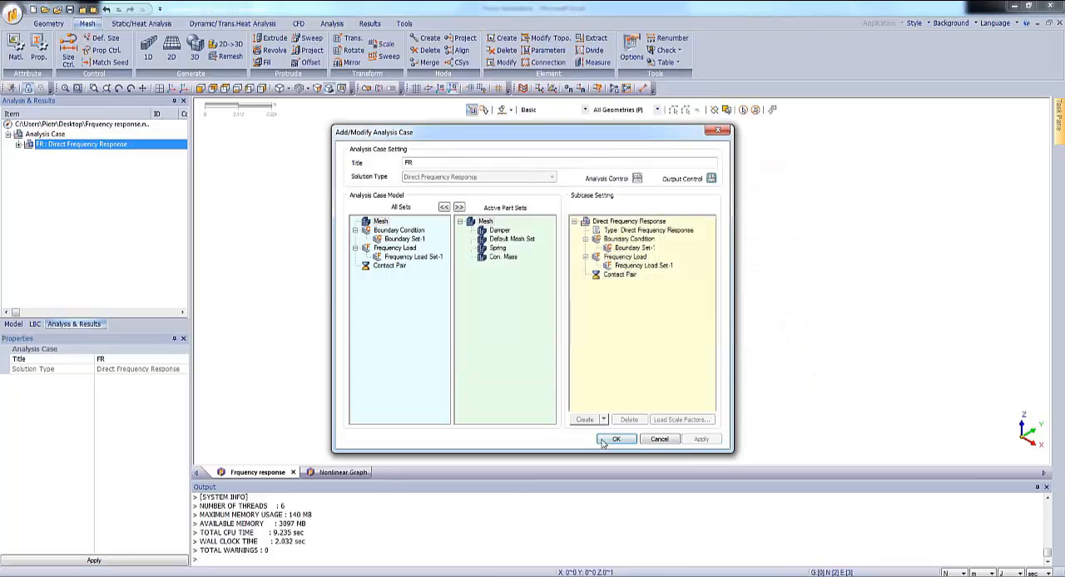
{"action": "left_click", "coordinate": [616, 439]}
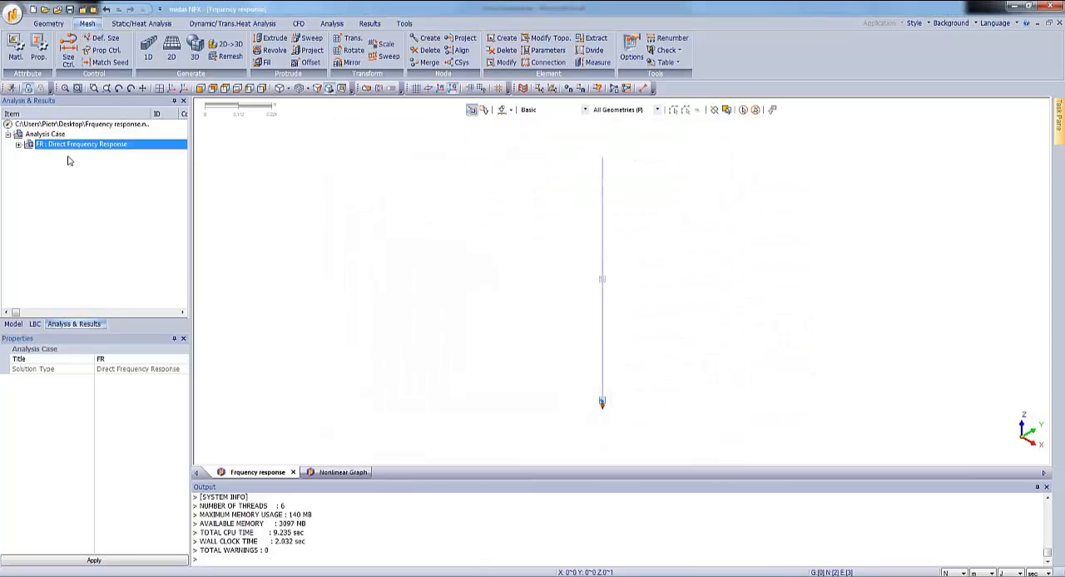
Solve the FR direct frequency response case and inspect the peak on the Maximum Displacement vs. Frequency graph.
{"action": "right_click", "coordinate": [66, 148]}
{"action": "left_click", "coordinate": [89, 154]}
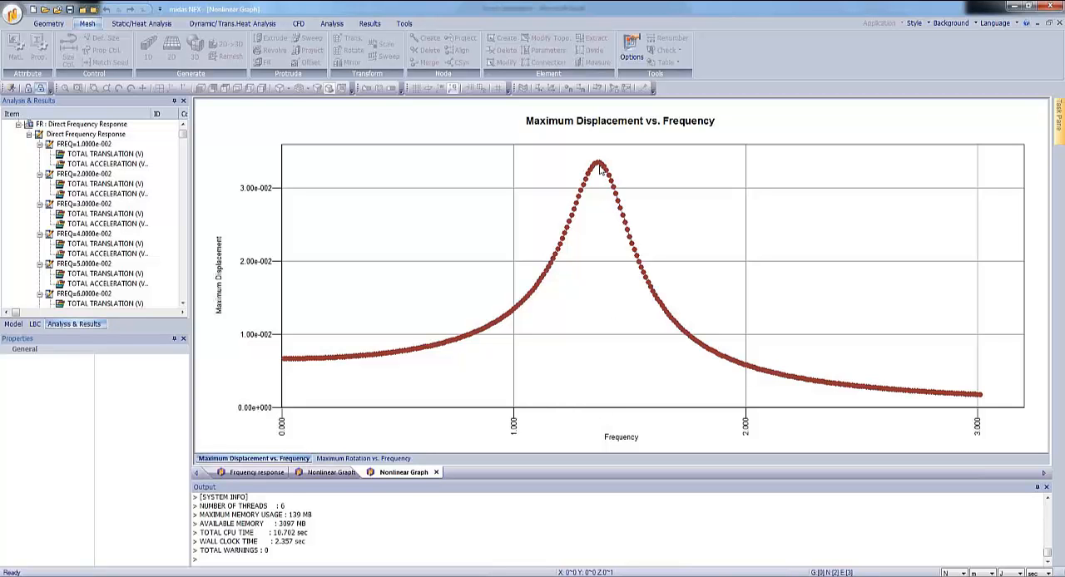
{"action": "mouse_move", "coordinate": [600, 169]}
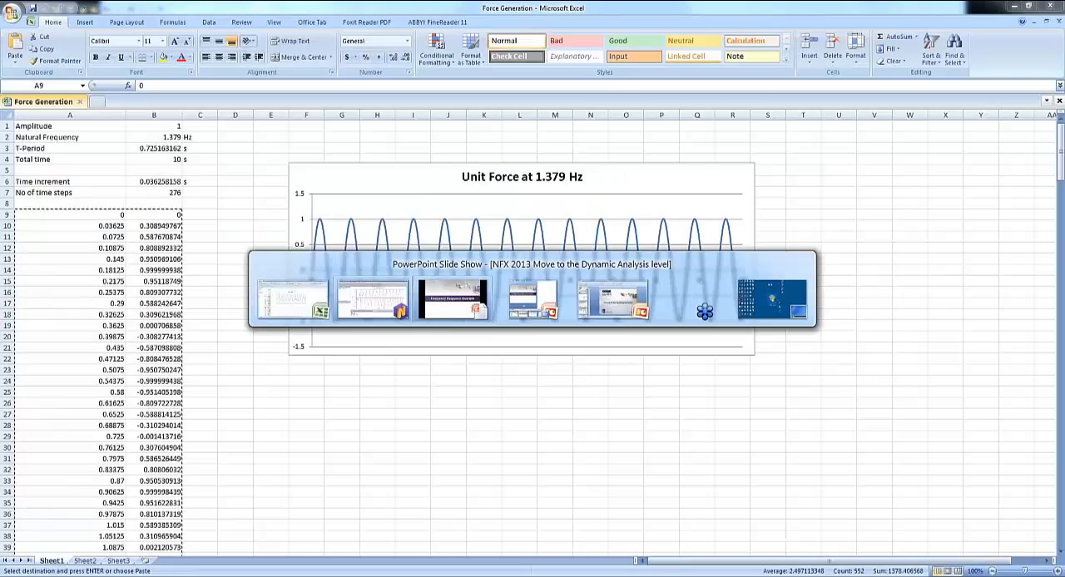